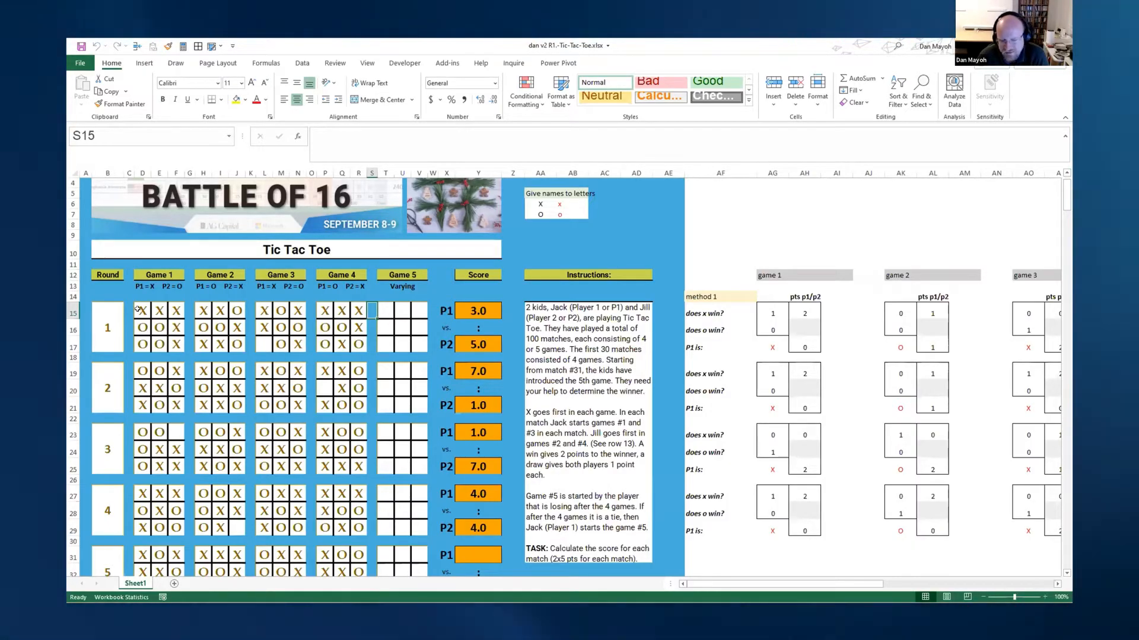
# - Inspect game 1's grid cells, including F17 and the O in E16
pyautogui.moveTo(141, 311); pyautogui.dragTo(176, 327)
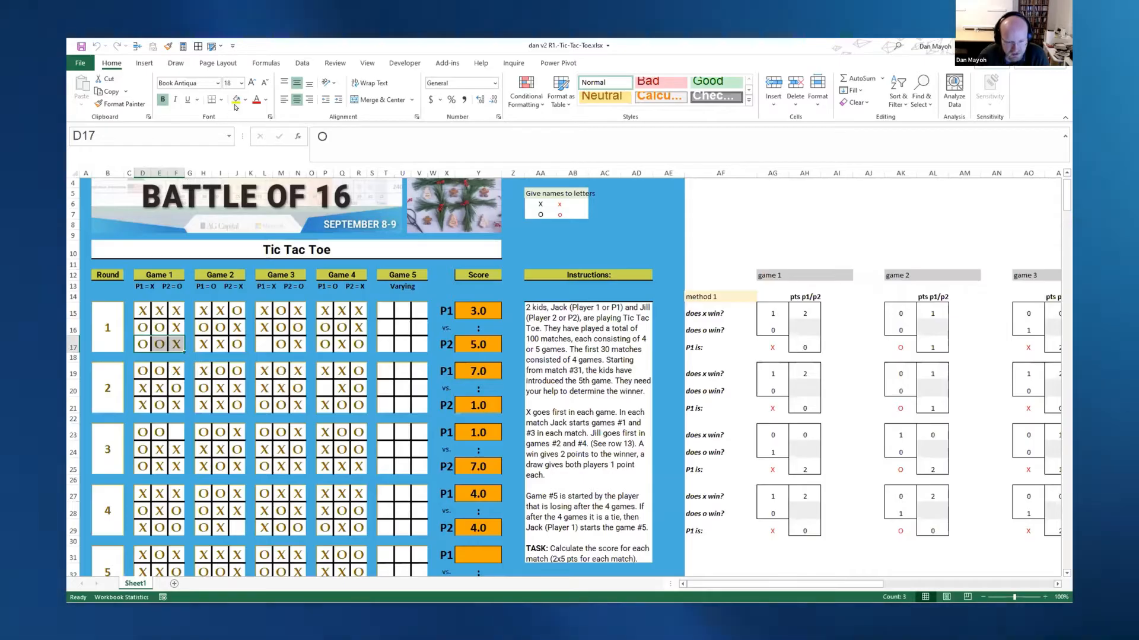
pyautogui.scroll(-2, 173, 303)
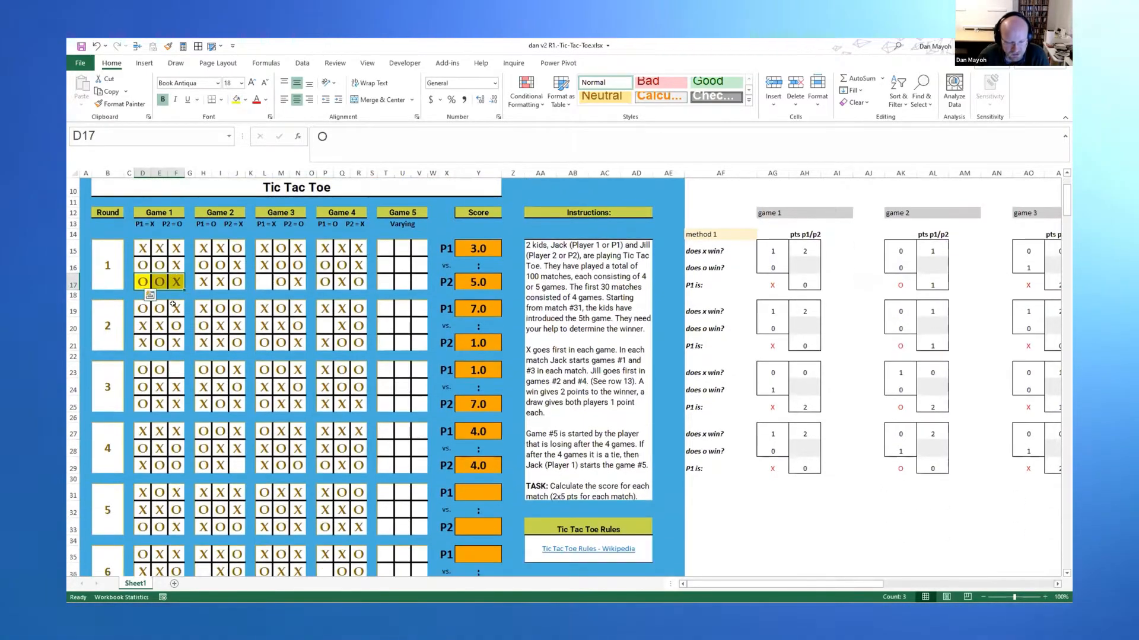
pyautogui.scroll(3, 173, 303)
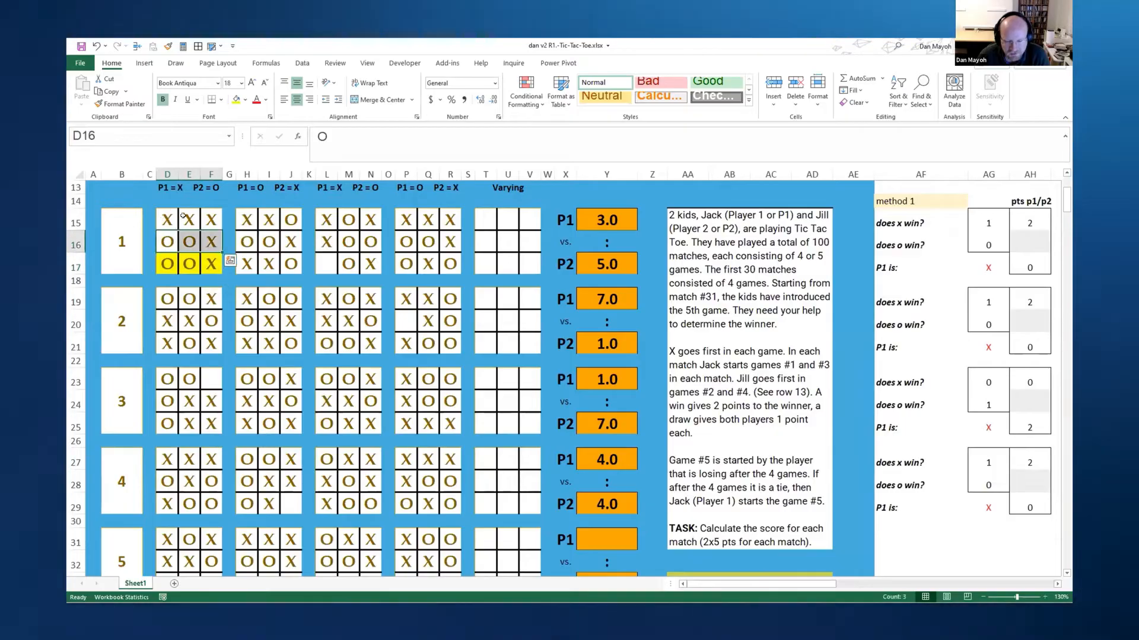
pyautogui.click(168, 241)
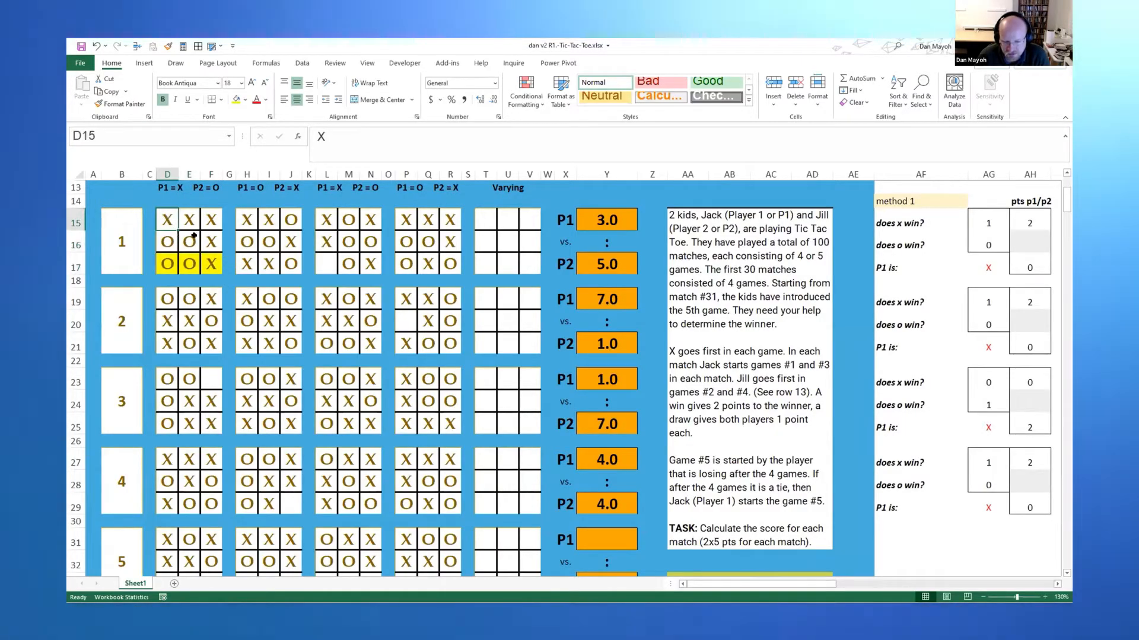
pyautogui.press('Right')
pyautogui.click(210, 264)
pyautogui.click(189, 240)
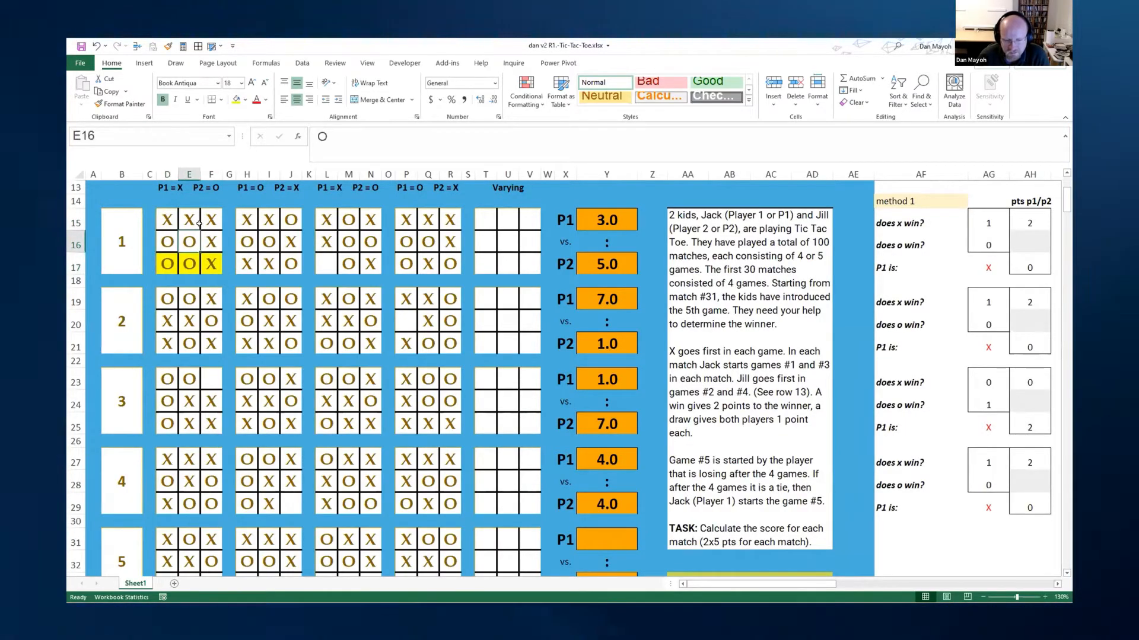
pyautogui.moveTo(765, 585); pyautogui.dragTo(792, 584)
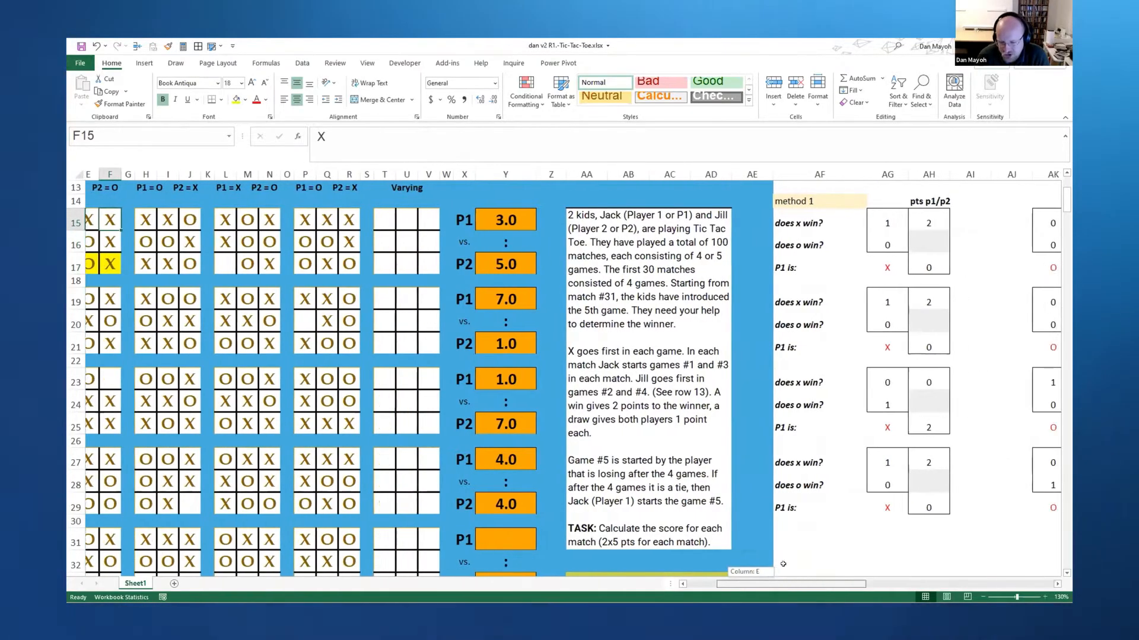
# - Bring up the x-win formula for game 1 and highlight its top-row and bottom-row checks
pyautogui.click(883, 222)
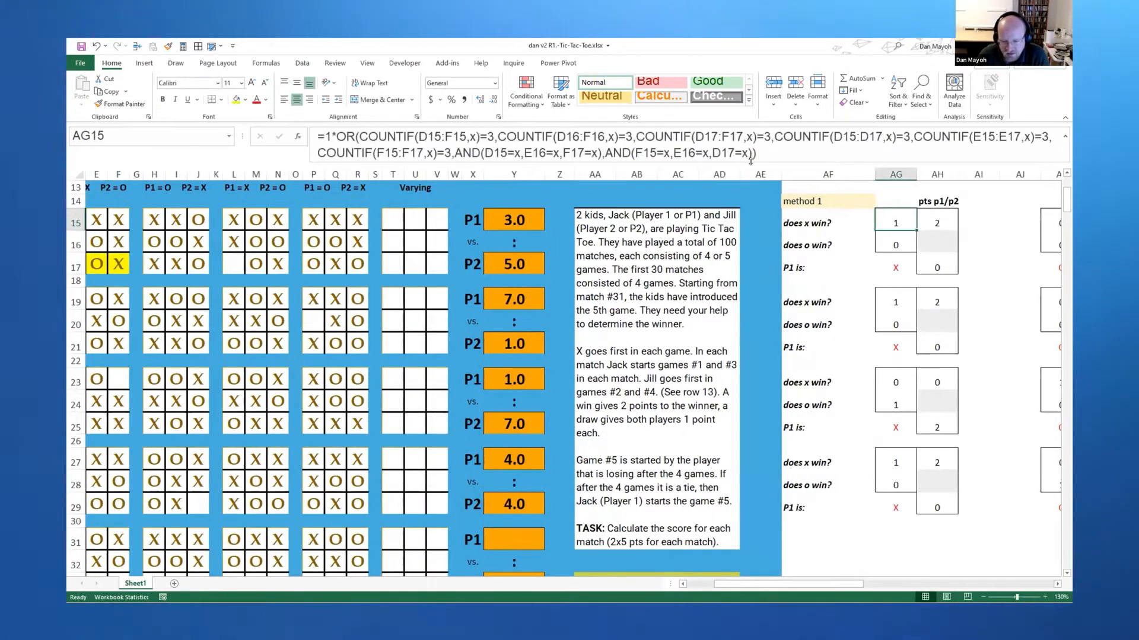
pyautogui.moveTo(744, 161); pyautogui.dragTo(751, 176)
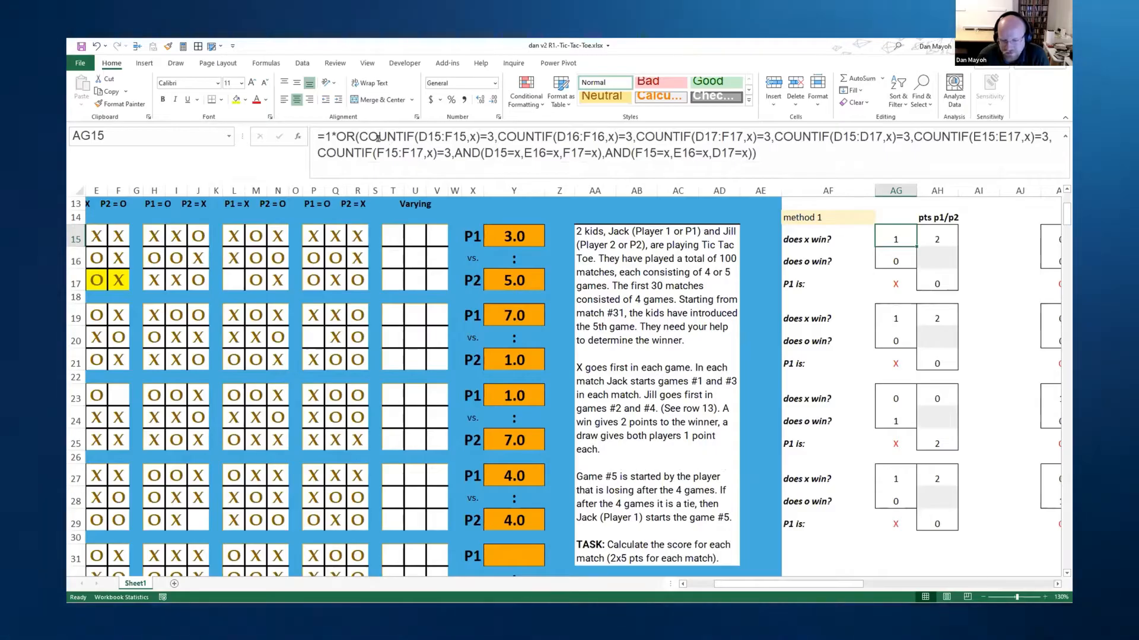
pyautogui.click(380, 136)
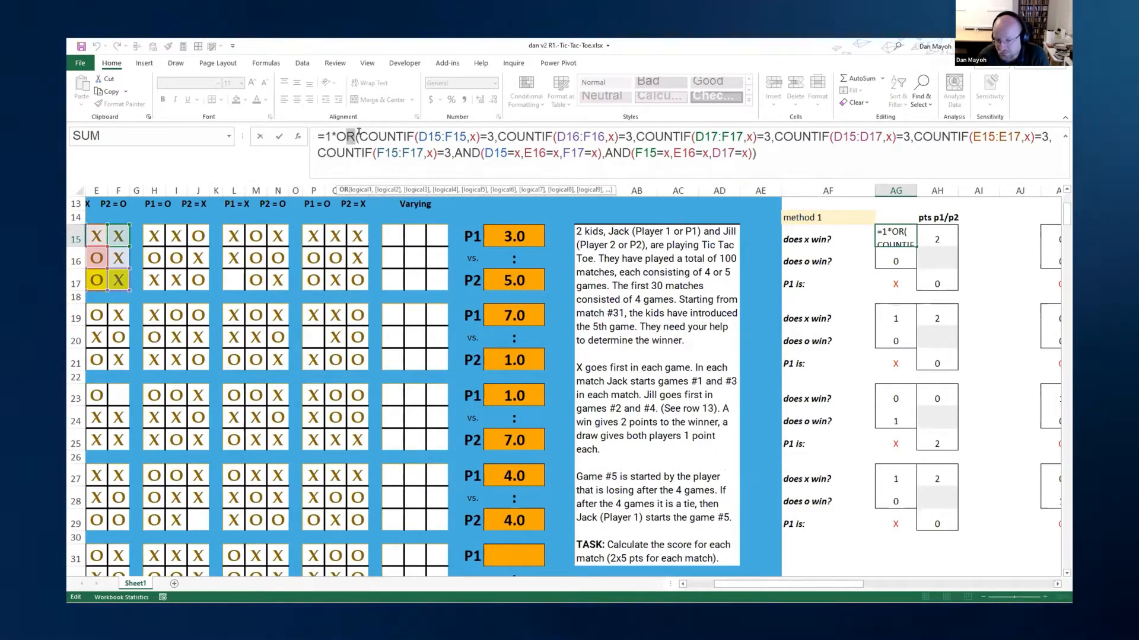
pyautogui.moveTo(360, 137); pyautogui.dragTo(490, 136)
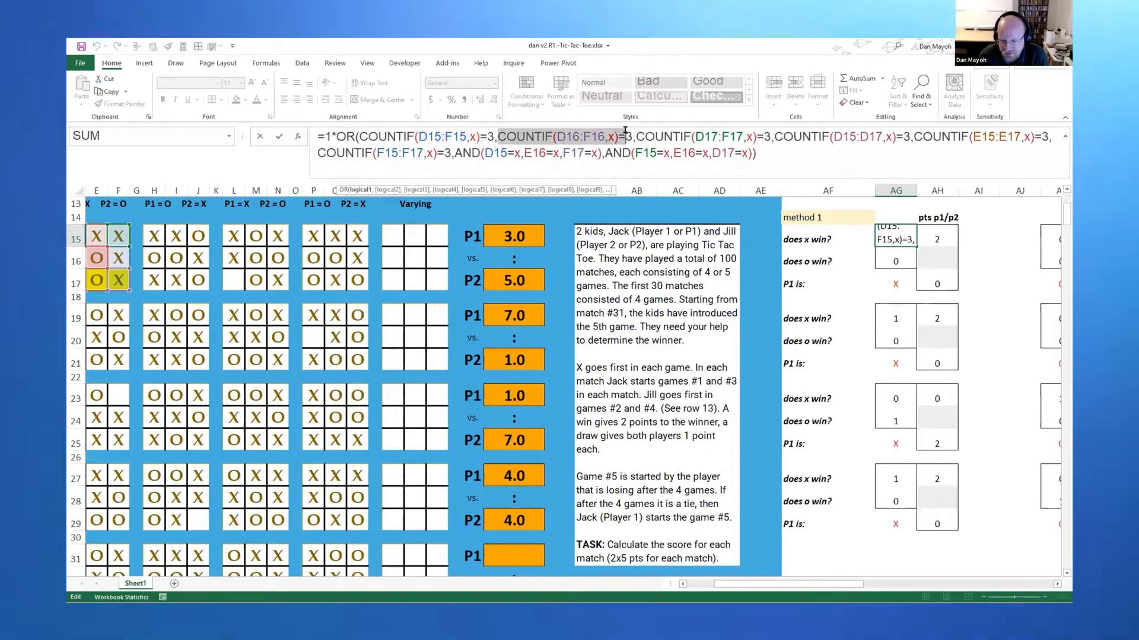
pyautogui.moveTo(637, 136); pyautogui.dragTo(768, 137)
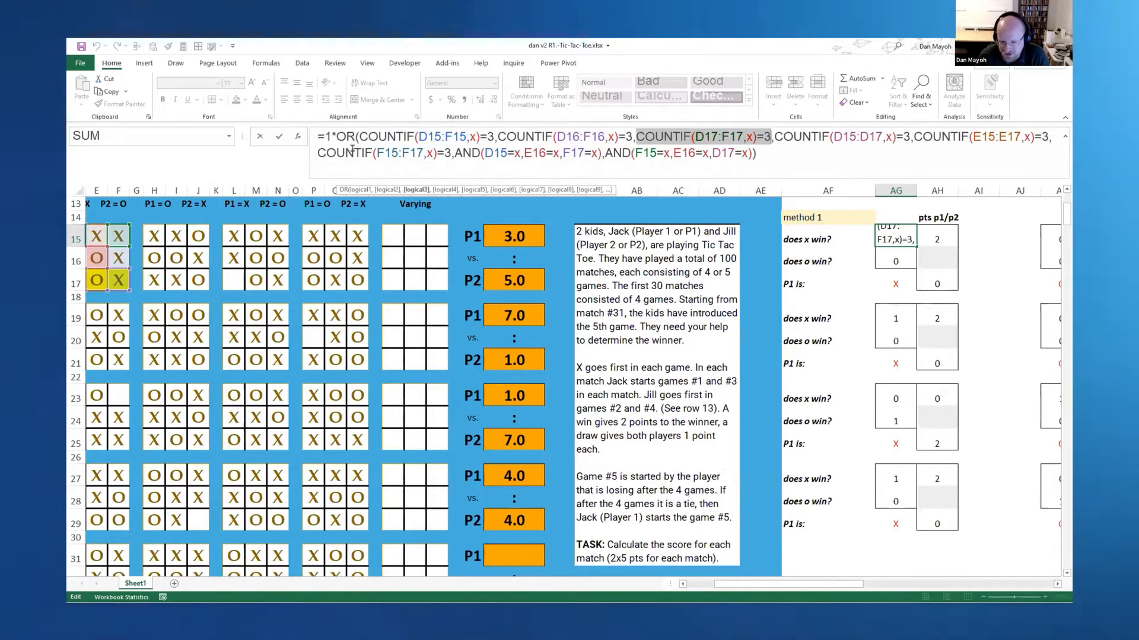
# - Highlight the right-column and both diagonal checks of the x-win formula
pyautogui.moveTo(319, 153); pyautogui.dragTo(432, 154)
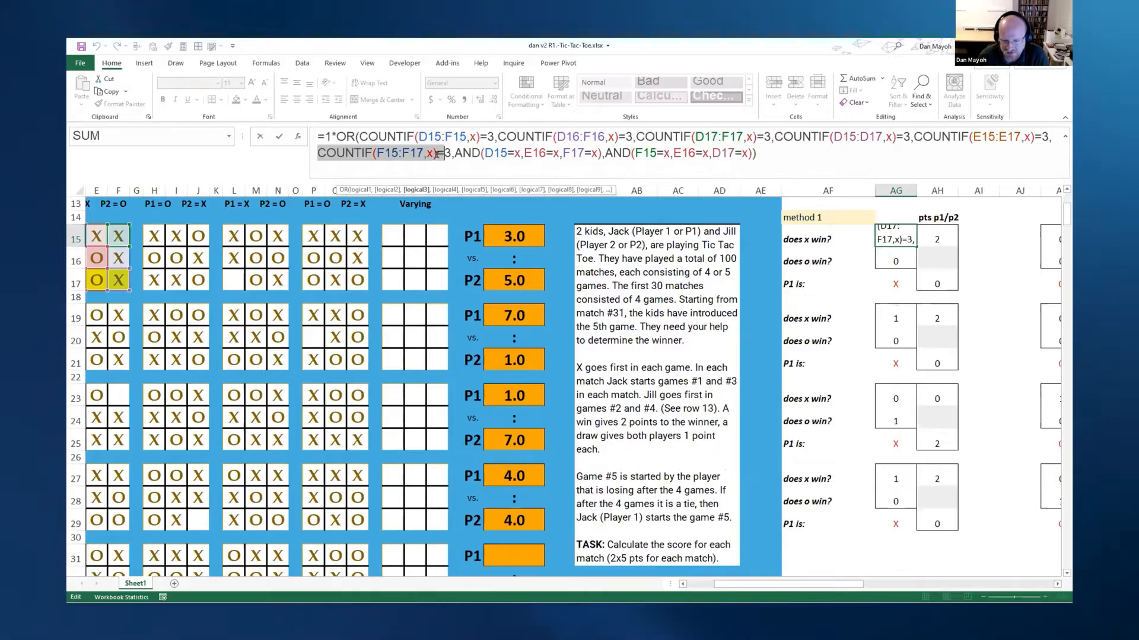
pyautogui.moveTo(433, 154); pyautogui.dragTo(492, 156)
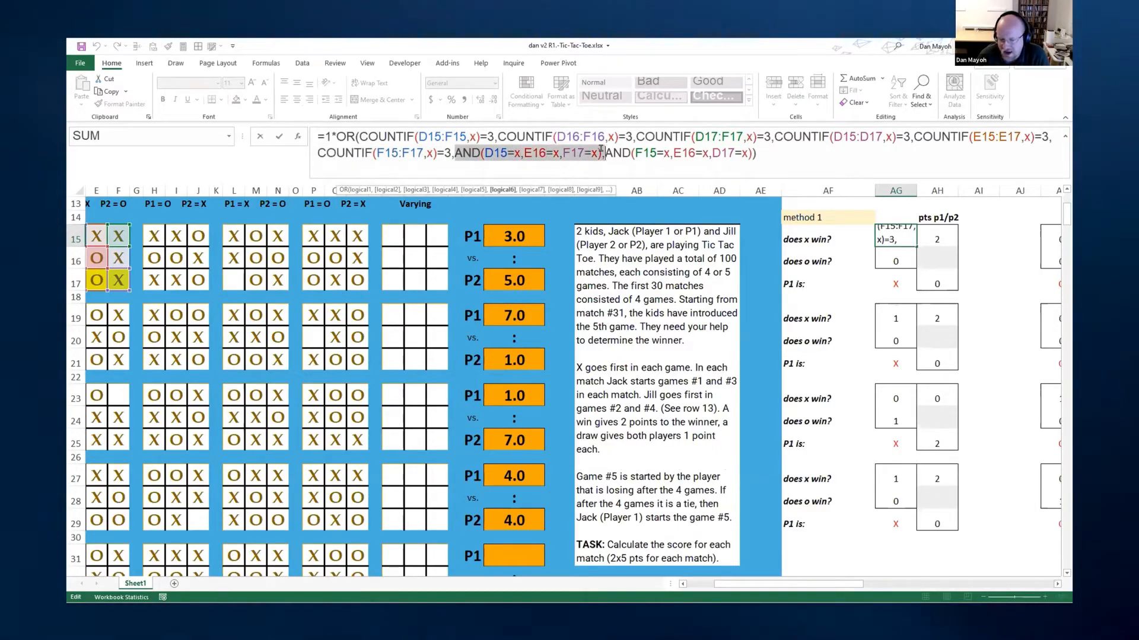
pyautogui.moveTo(492, 155); pyautogui.dragTo(590, 155)
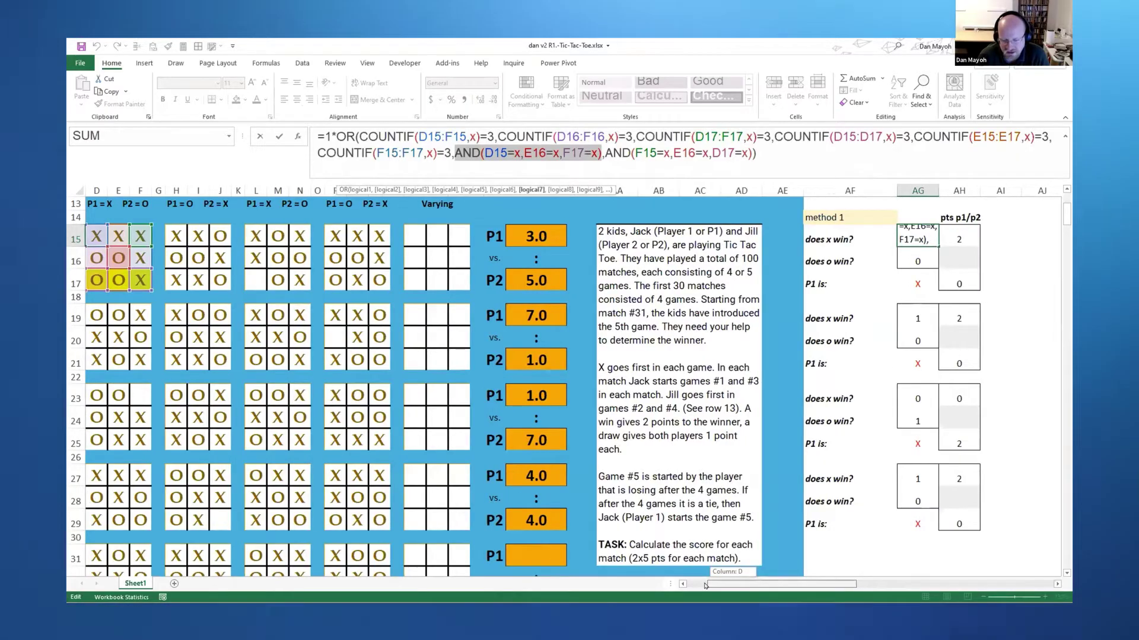
pyautogui.moveTo(736, 588); pyautogui.dragTo(694, 588)
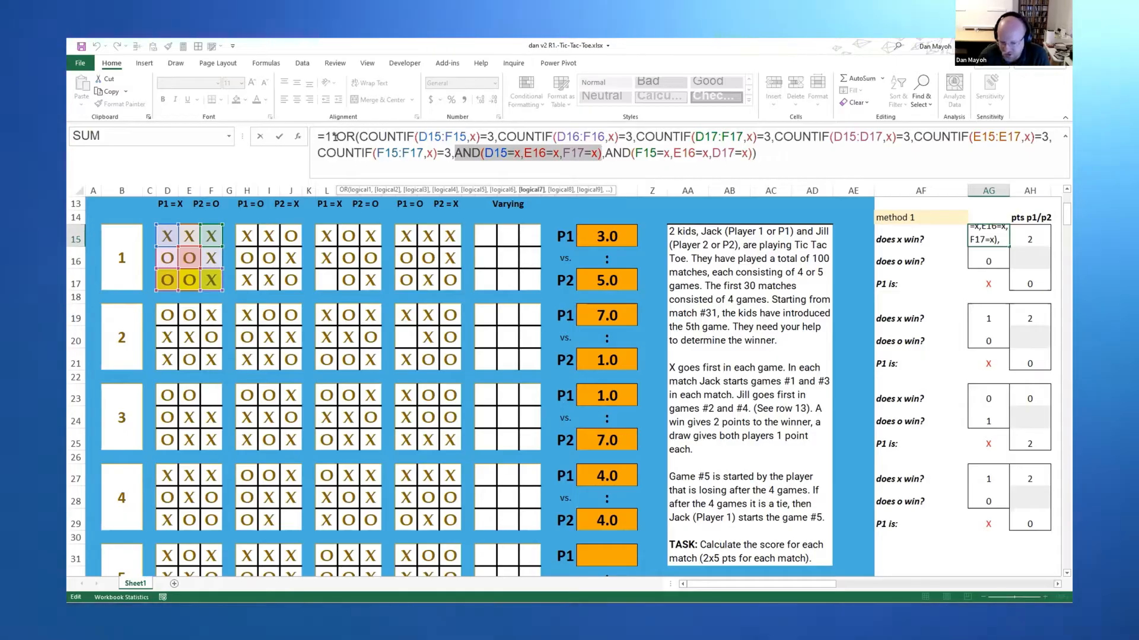
pyautogui.moveTo(608, 153); pyautogui.dragTo(752, 153)
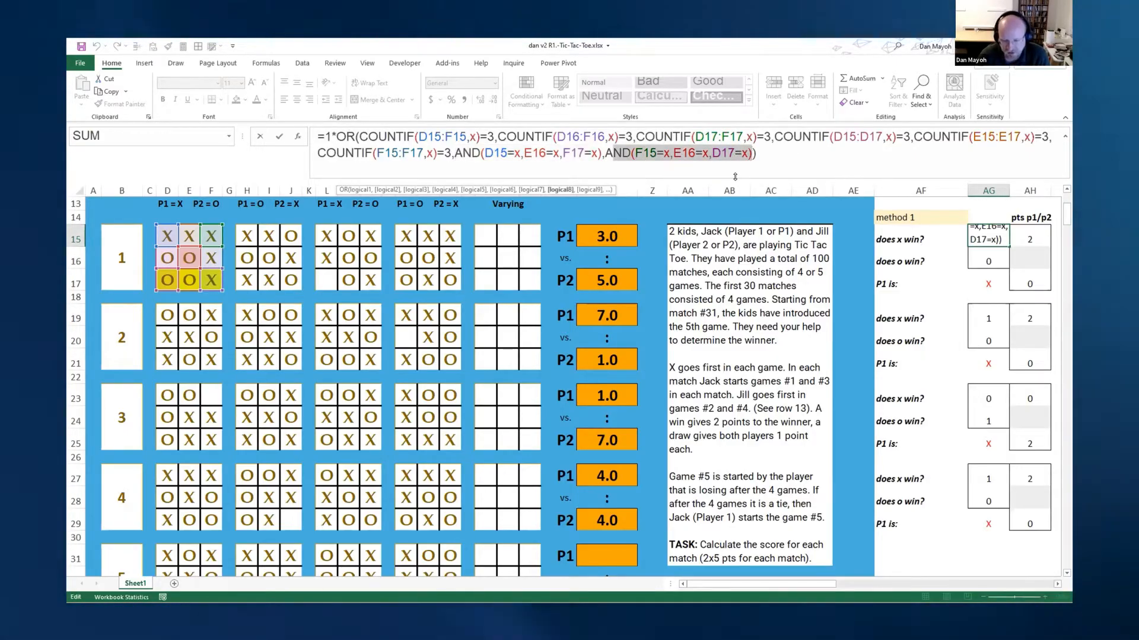
pyautogui.click(719, 153)
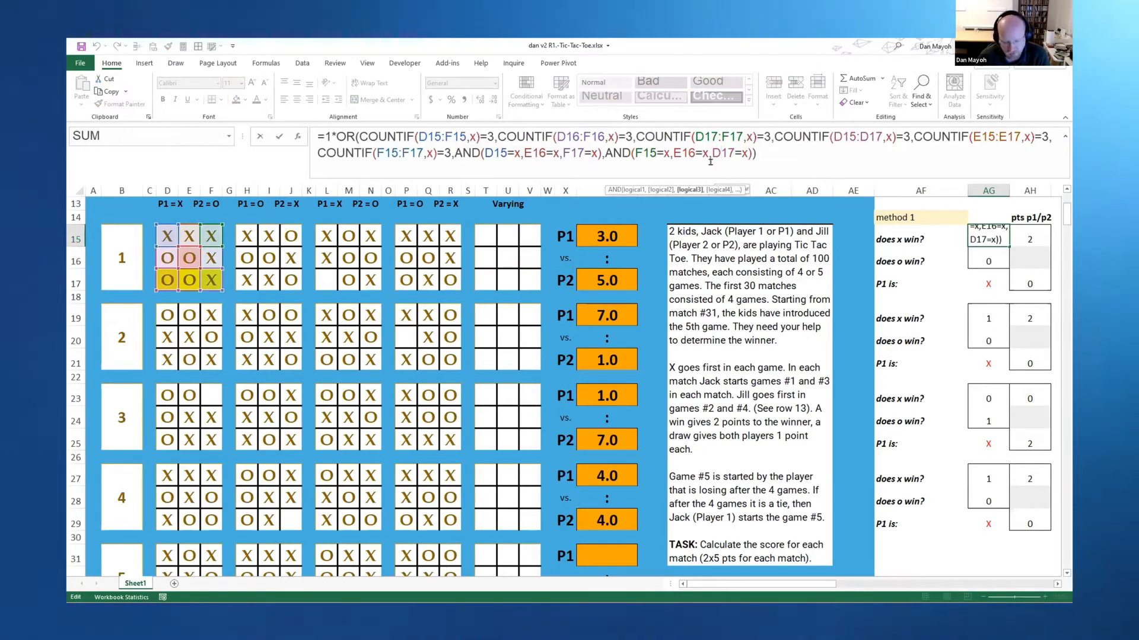
# - Keep the formula's result 1 and move to the Connect 4 workbook's calcs sheet
pyautogui.press('Return')
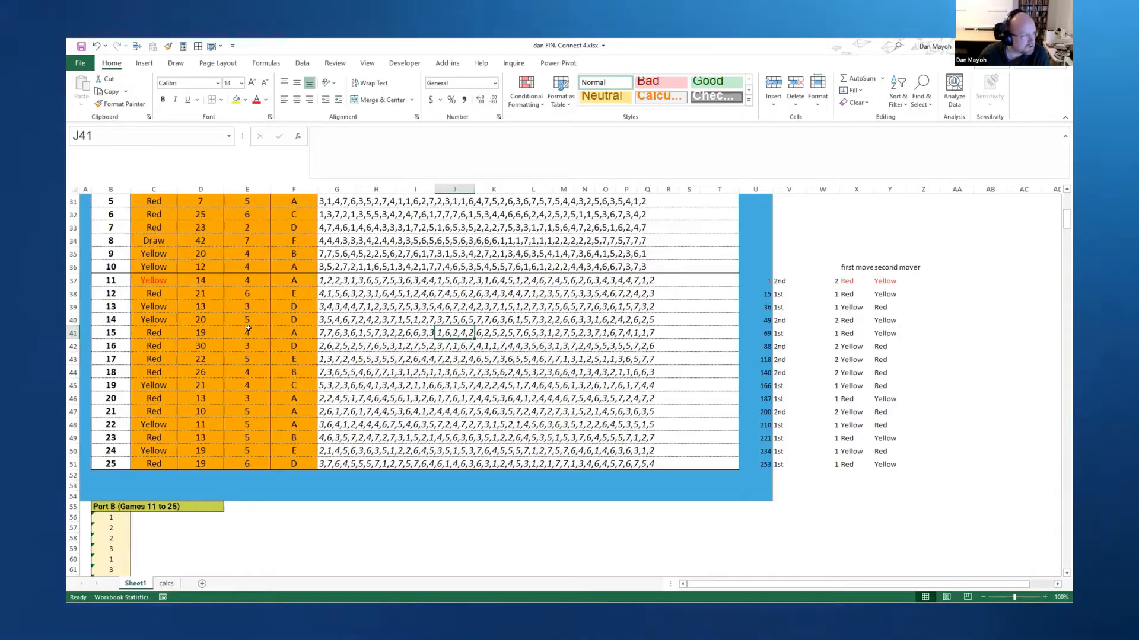
pyautogui.click(294, 359)
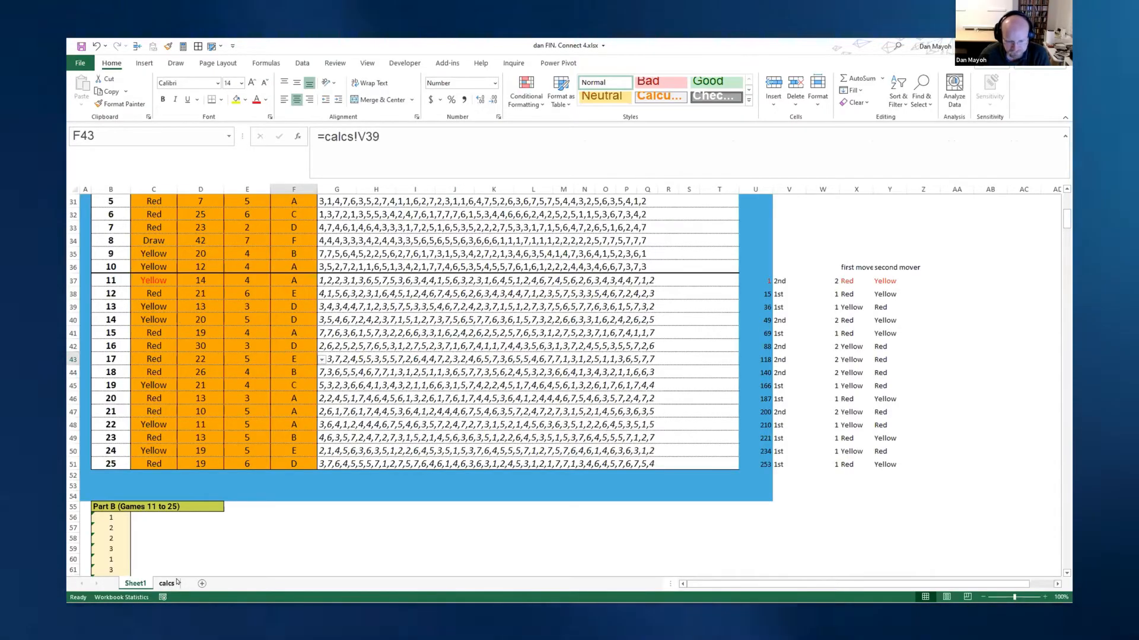
pyautogui.click(169, 583)
pyautogui.click(332, 392)
pyautogui.scroll(-5, 332, 392)
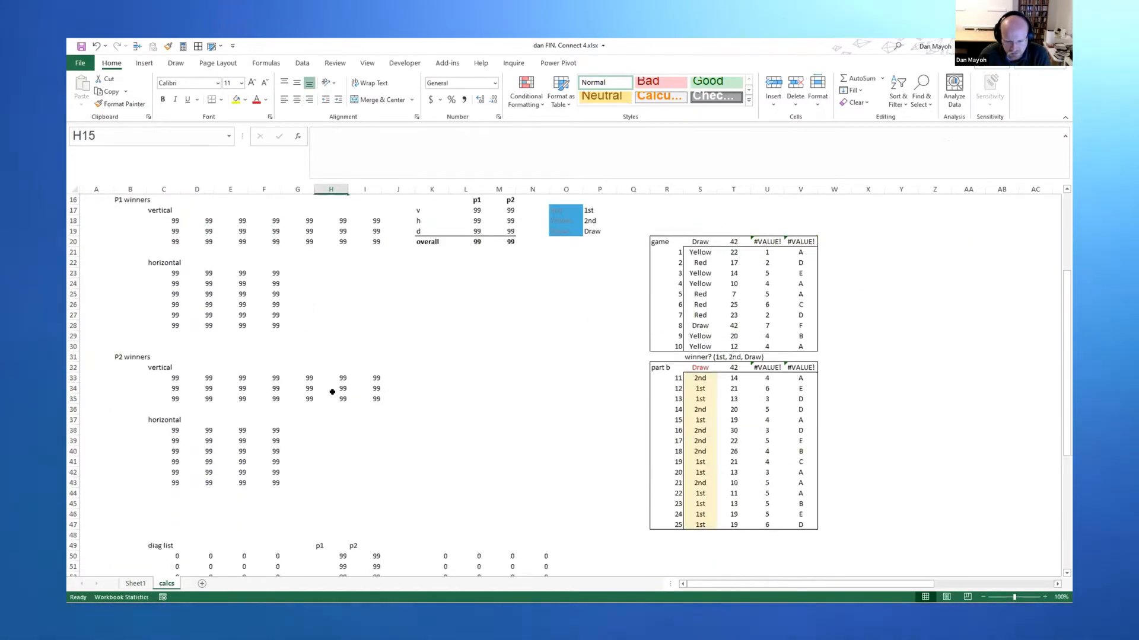
pyautogui.scroll(5, 332, 391)
# - Set game number A2 to 1 so the calcs recalculate, then return to Sheet1
pyautogui.click(96, 210)
pyautogui.write('23')
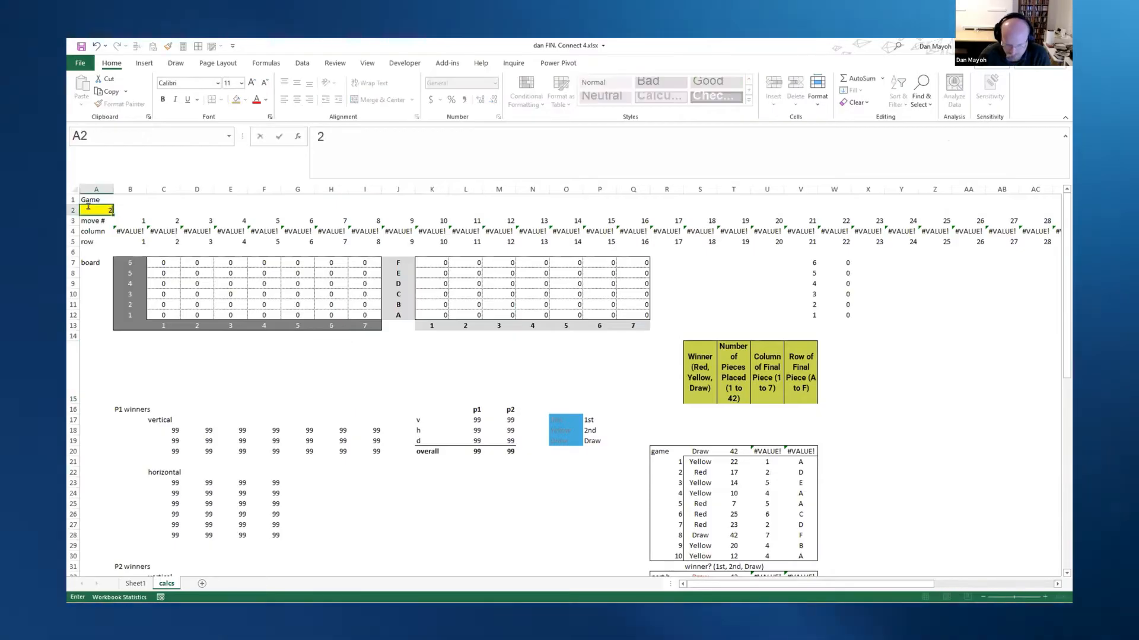
pyautogui.press('Return')
pyautogui.write('1')
pyautogui.press('Return')
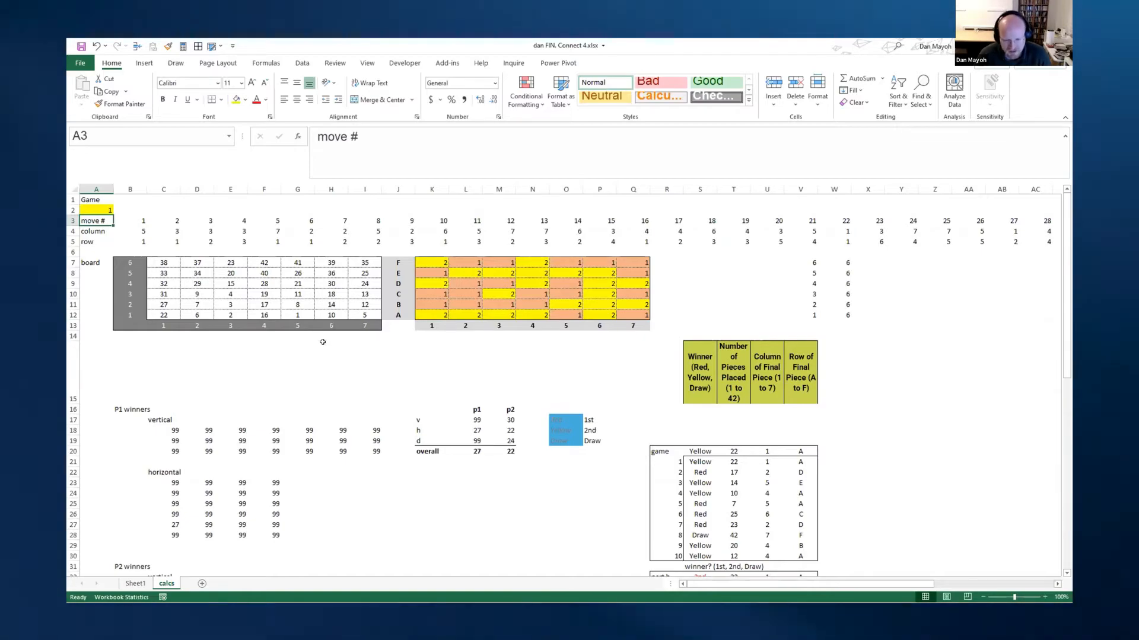
pyautogui.scroll(1, 322, 341)
pyautogui.scroll(1, 322, 342)
pyautogui.scroll(1, 322, 341)
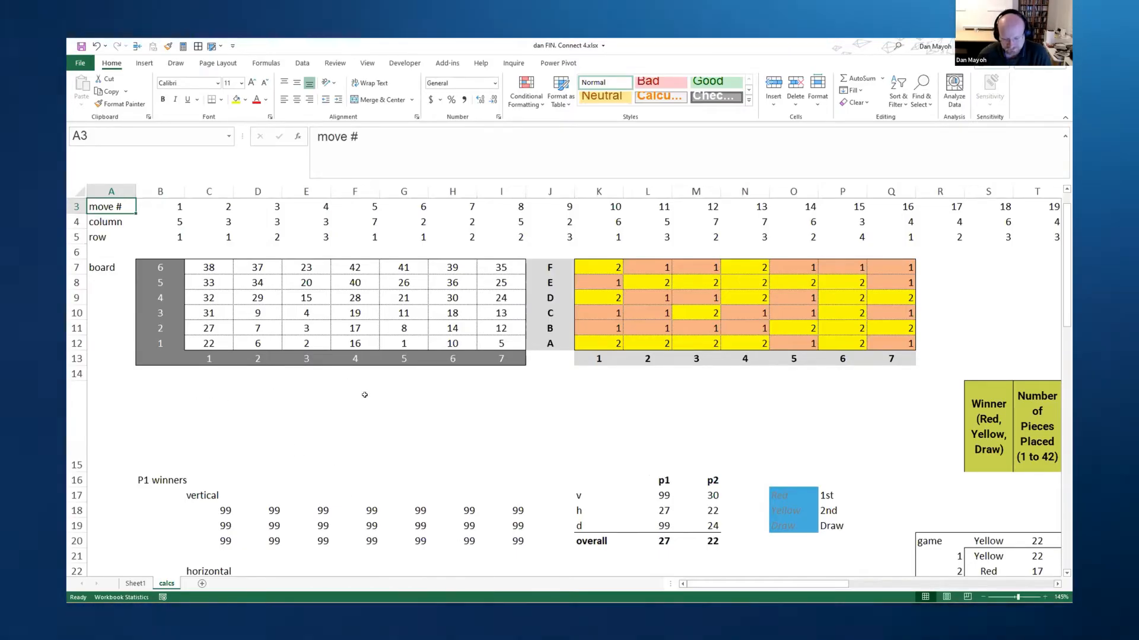
pyautogui.click(135, 583)
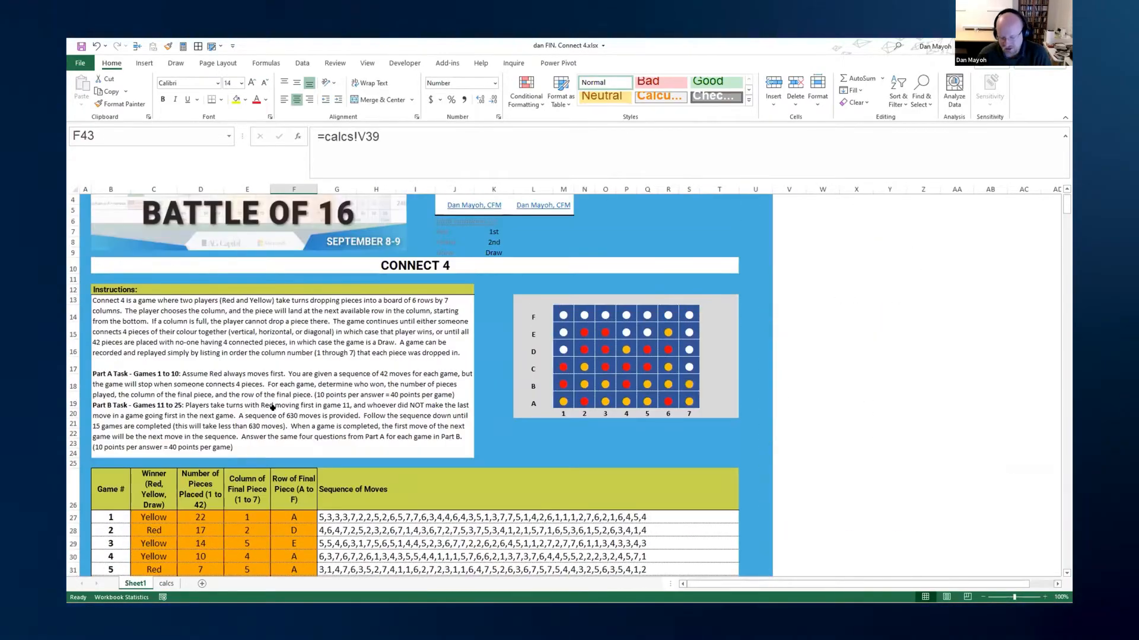
pyautogui.scroll(1, 297, 407)
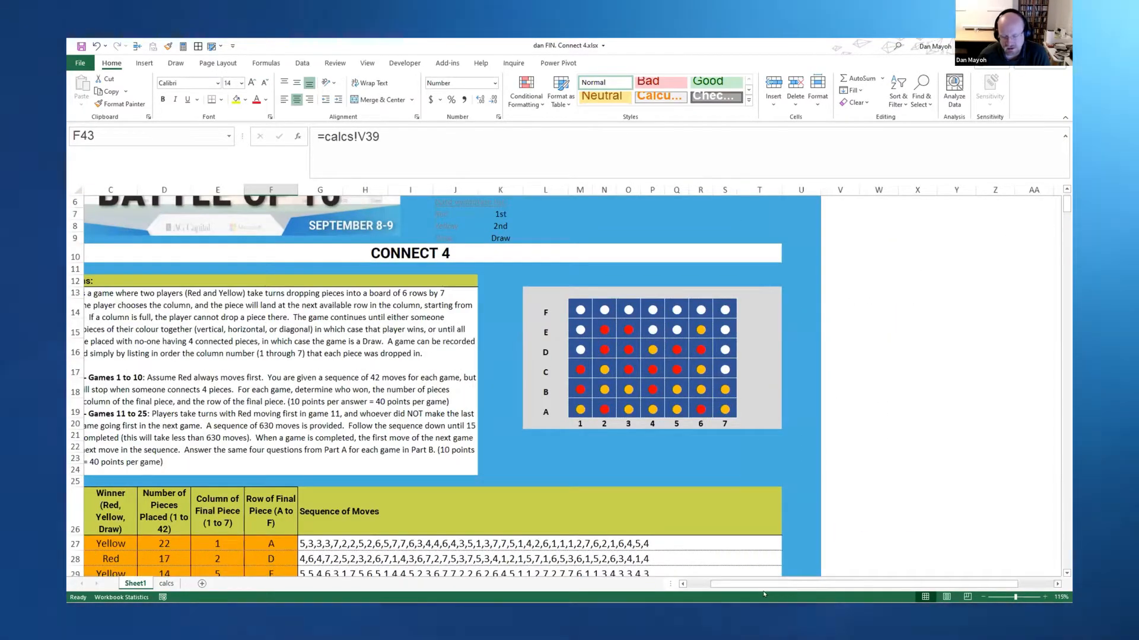
pyautogui.moveTo(726, 588); pyautogui.dragTo(605, 588)
pyautogui.scroll(-3, 399, 492)
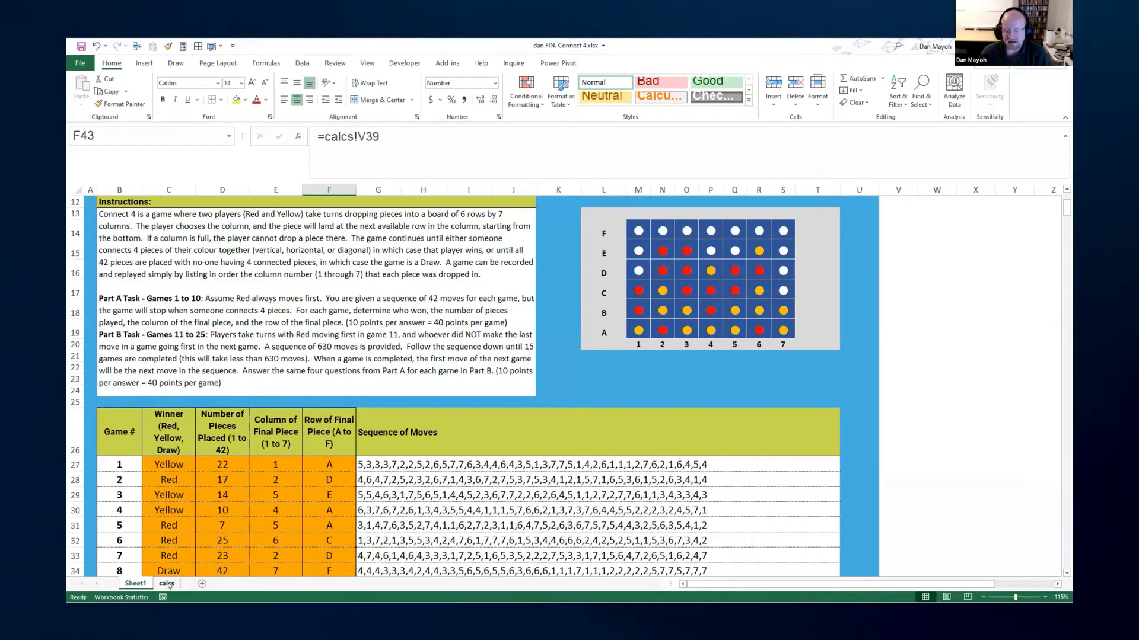
pyautogui.scroll(-2, 178, 528)
pyautogui.scroll(-1, 178, 526)
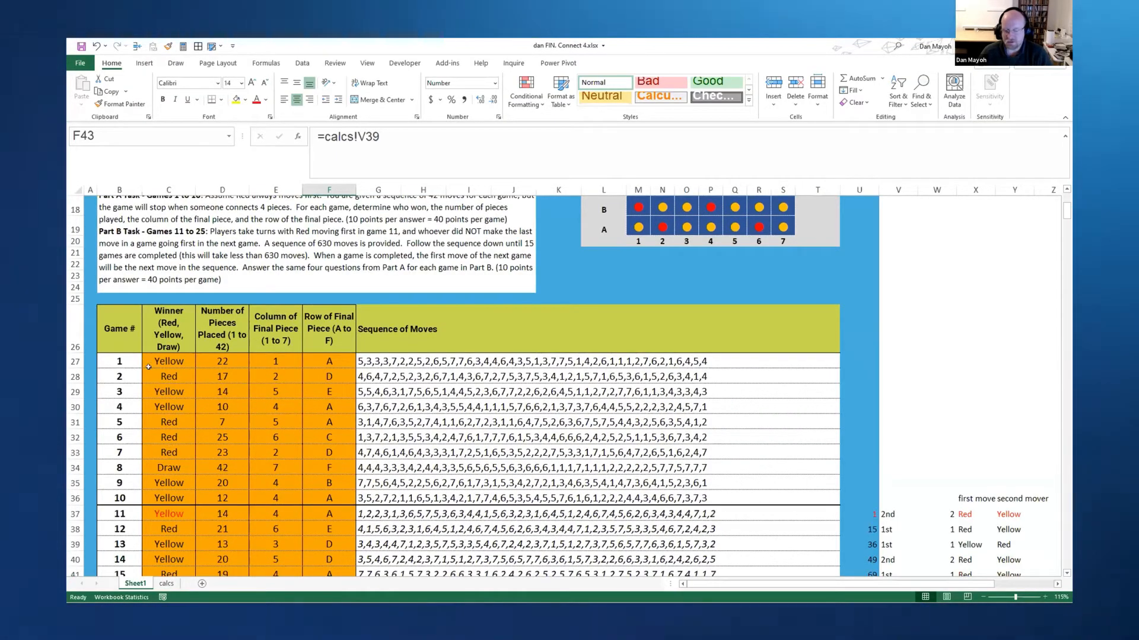
pyautogui.click(167, 584)
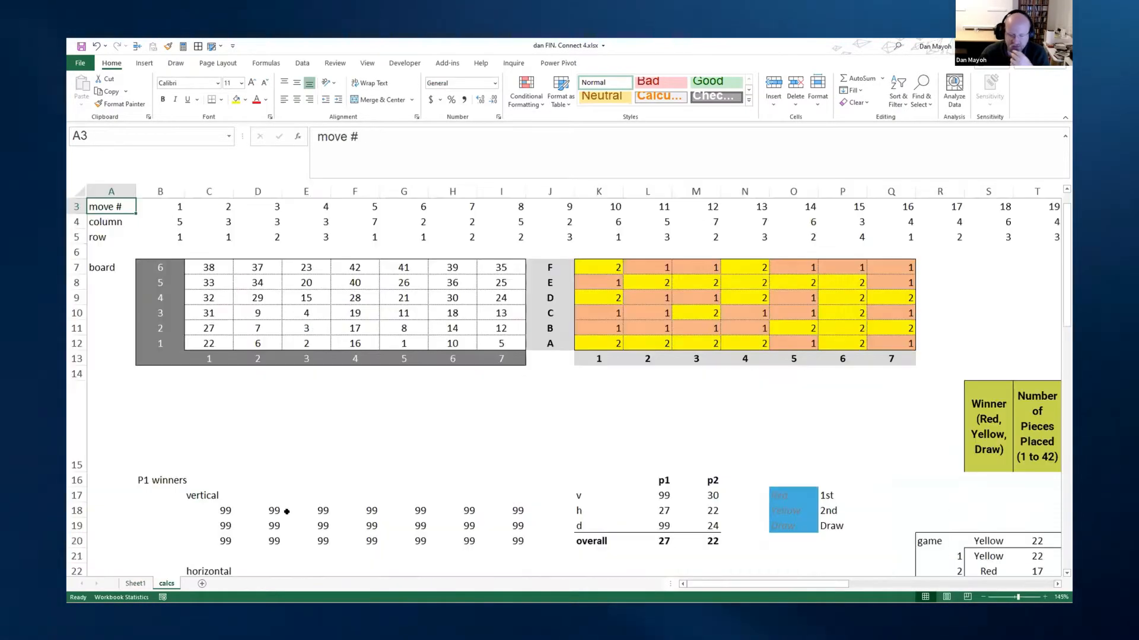
pyautogui.scroll(1, 286, 511)
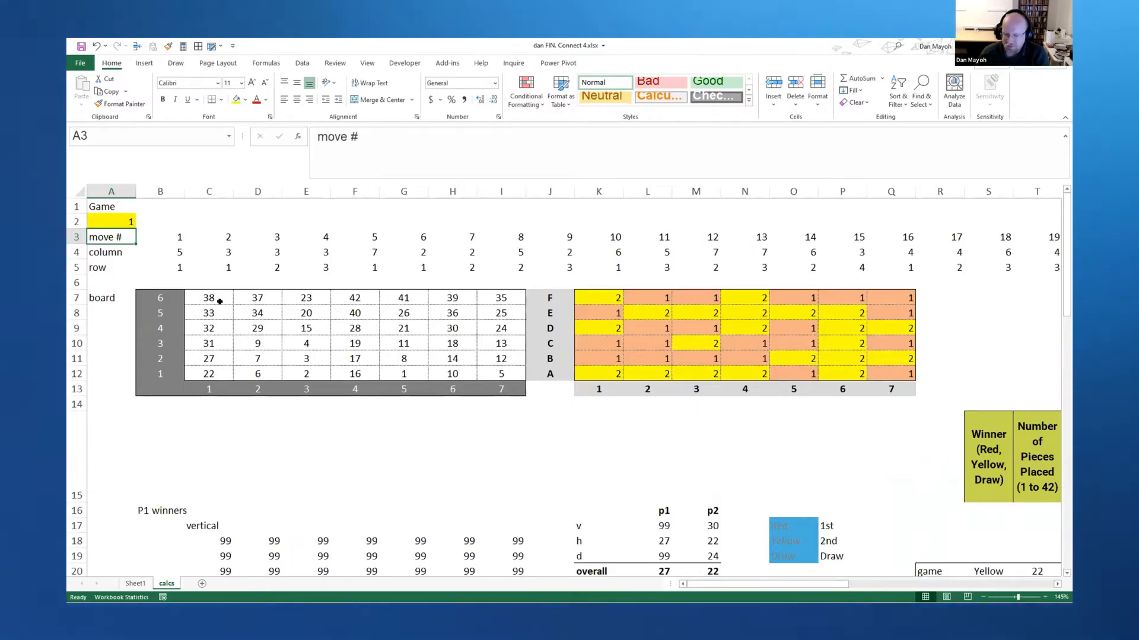
pyautogui.moveTo(601, 297); pyautogui.dragTo(904, 373)
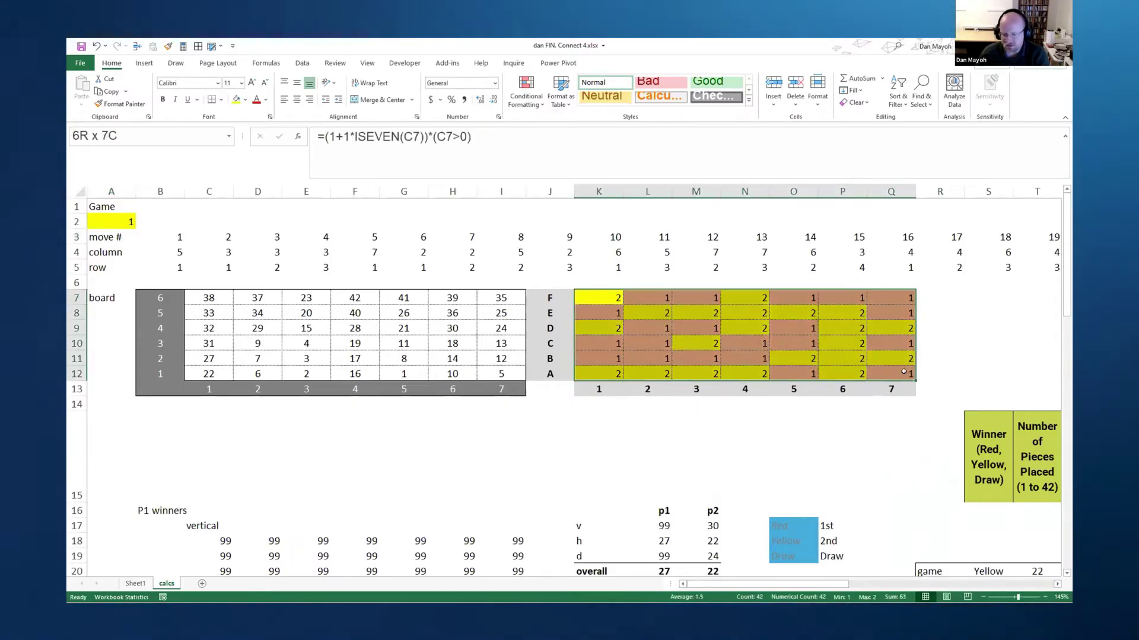
pyautogui.click(125, 222)
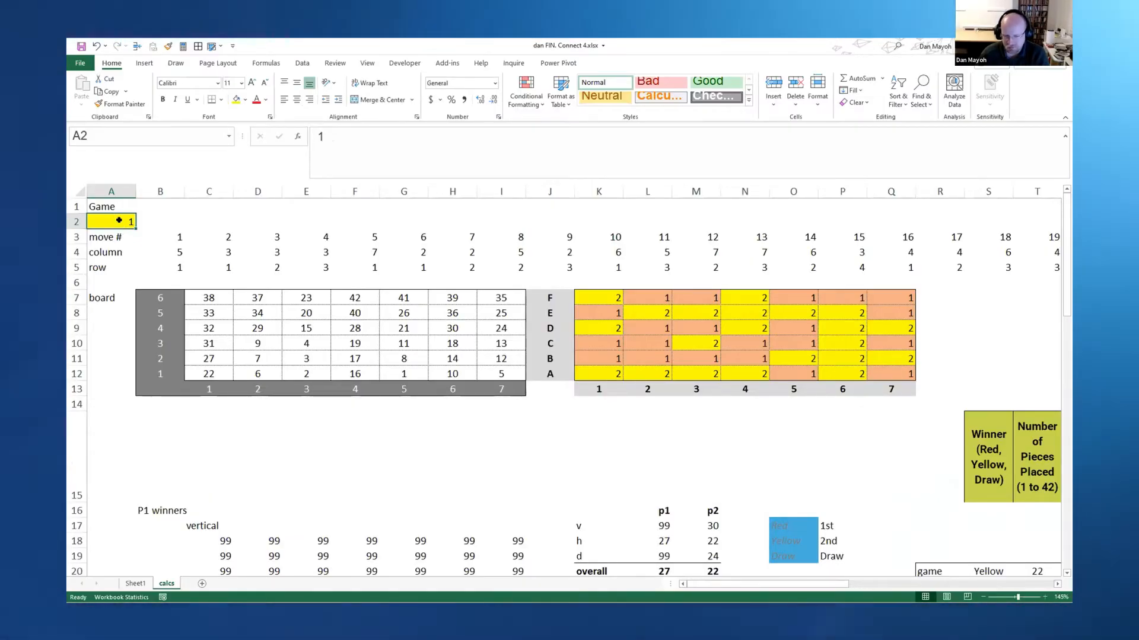
pyautogui.write('8')
pyautogui.hotkey('ctrl', 'Return')
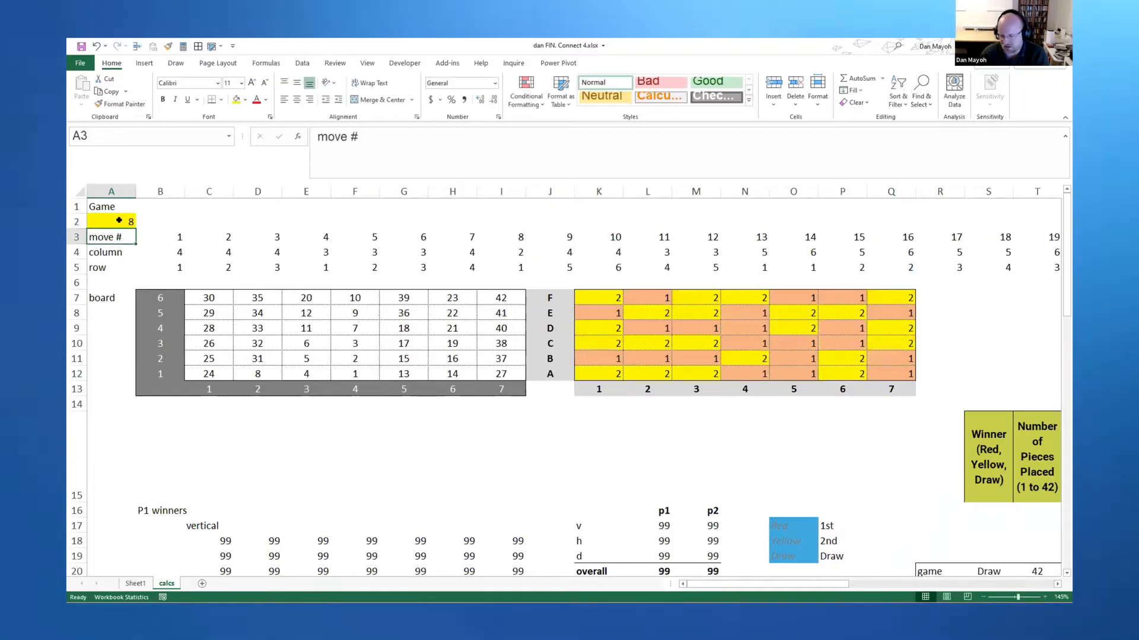
pyautogui.write('1')
pyautogui.press('Return')
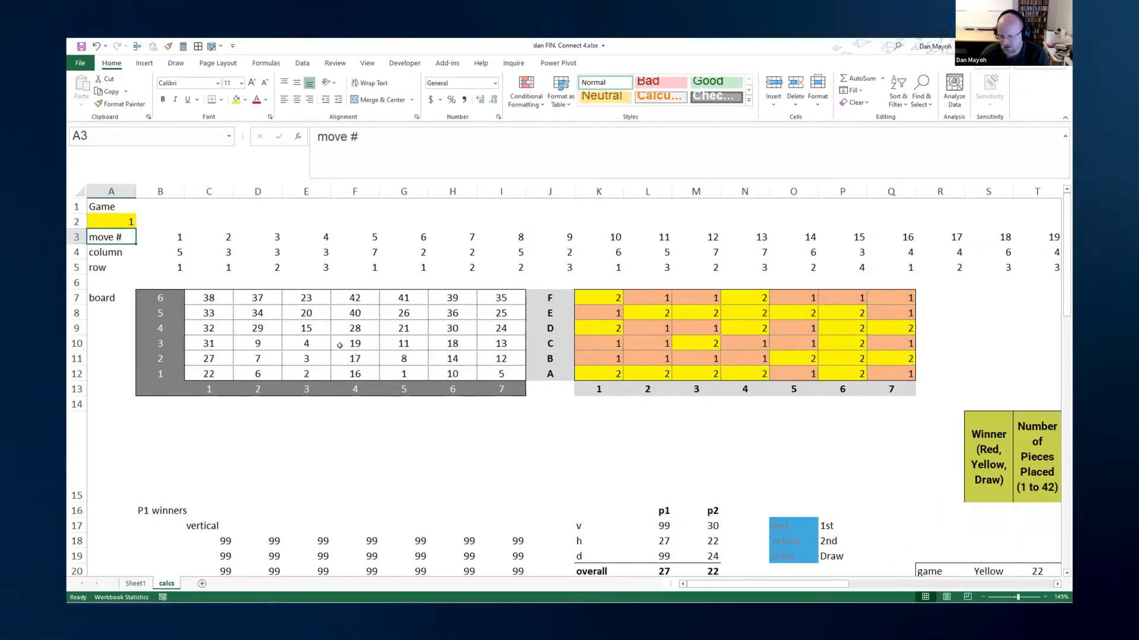
pyautogui.moveTo(598, 298); pyautogui.dragTo(892, 369)
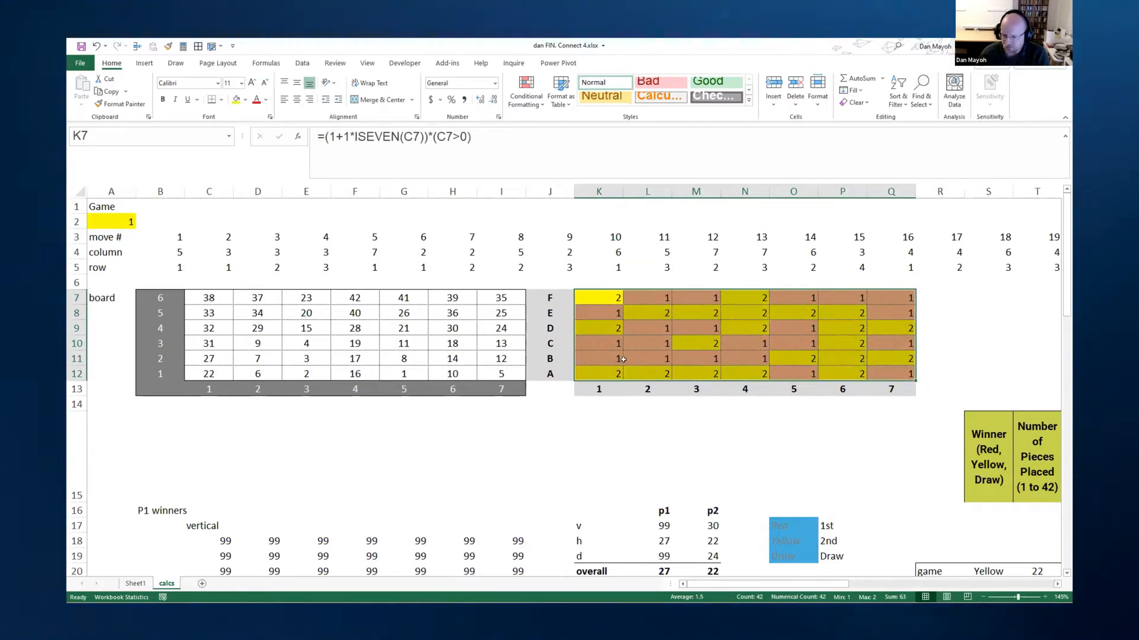
pyautogui.click(609, 359)
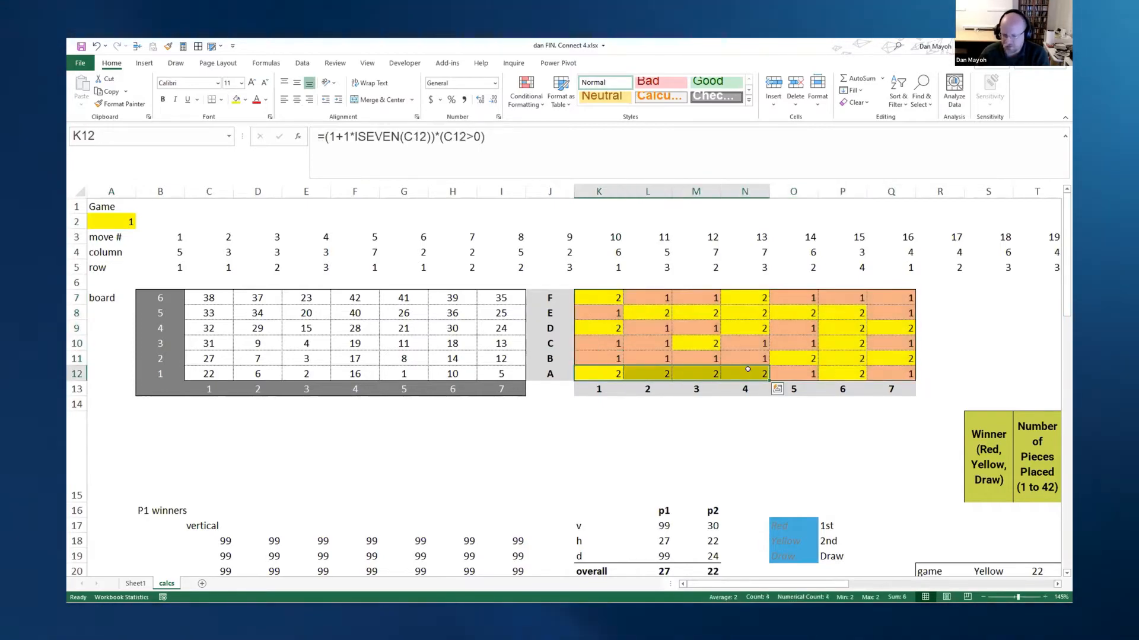
pyautogui.moveTo(902, 374); pyautogui.dragTo(622, 315)
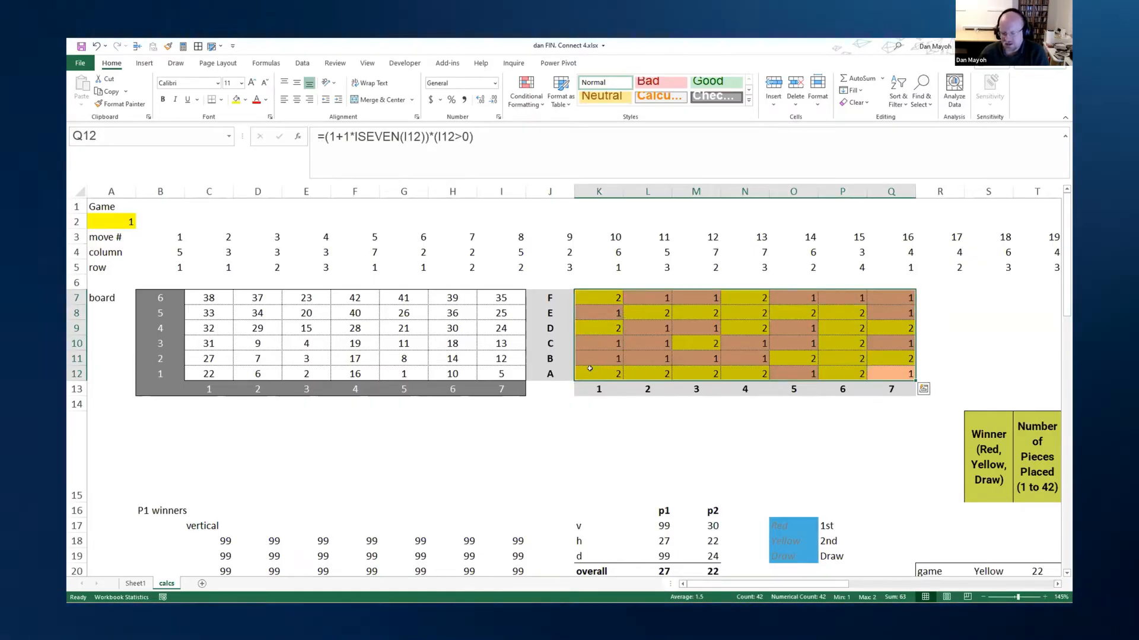
pyautogui.moveTo(605, 374); pyautogui.dragTo(745, 372)
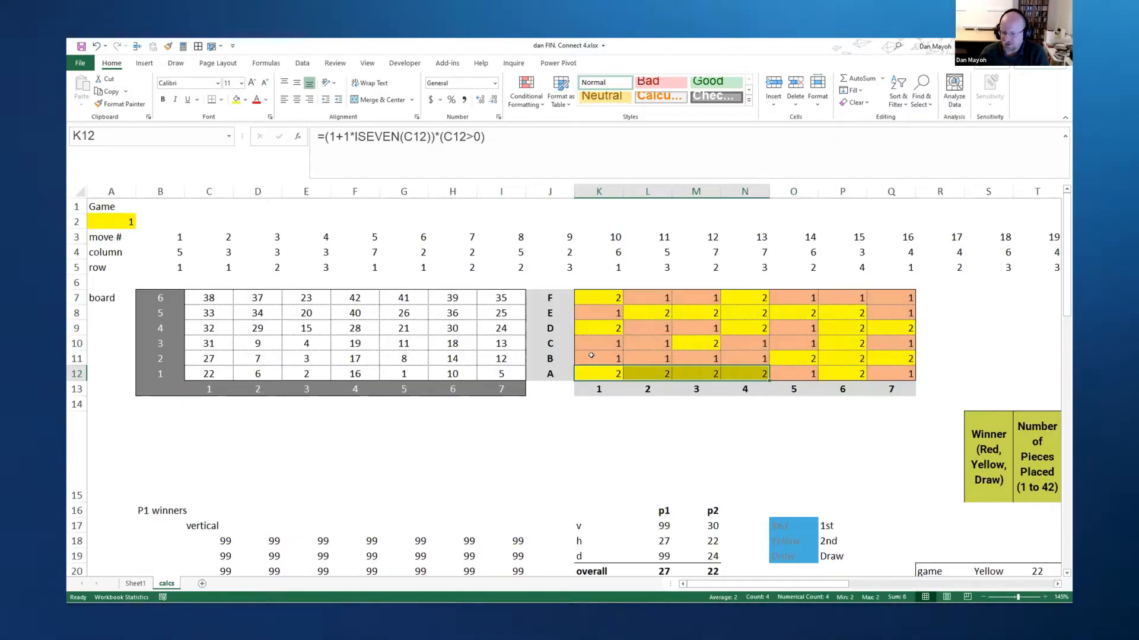
pyautogui.moveTo(590, 358); pyautogui.dragTo(744, 357)
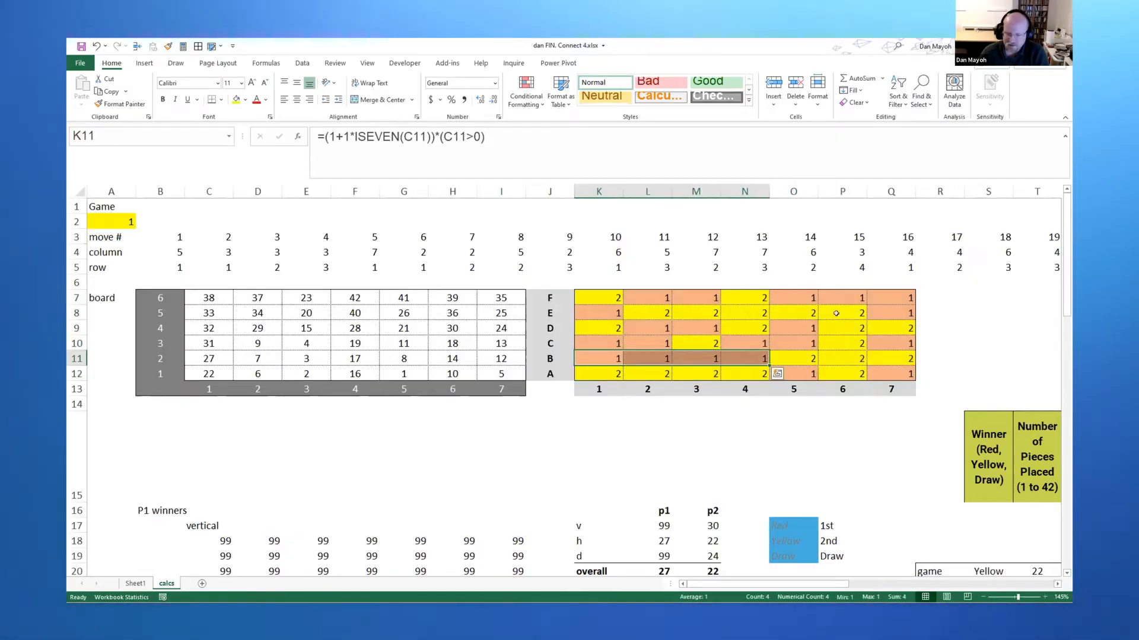
pyautogui.moveTo(843, 329); pyautogui.dragTo(859, 347)
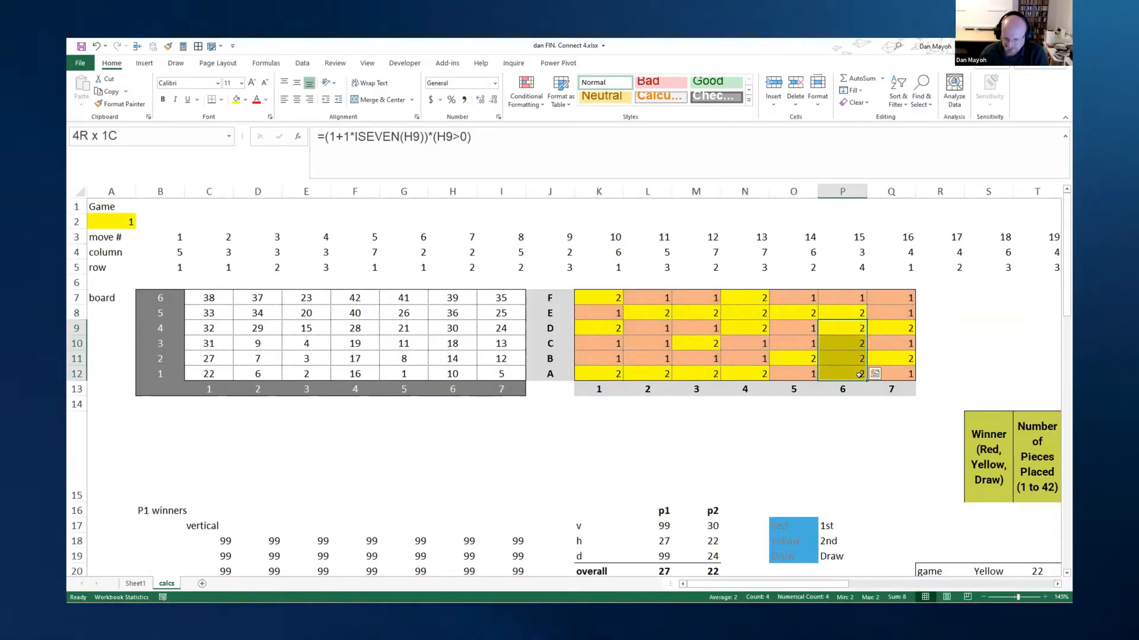
pyautogui.moveTo(647, 313); pyautogui.dragTo(793, 314)
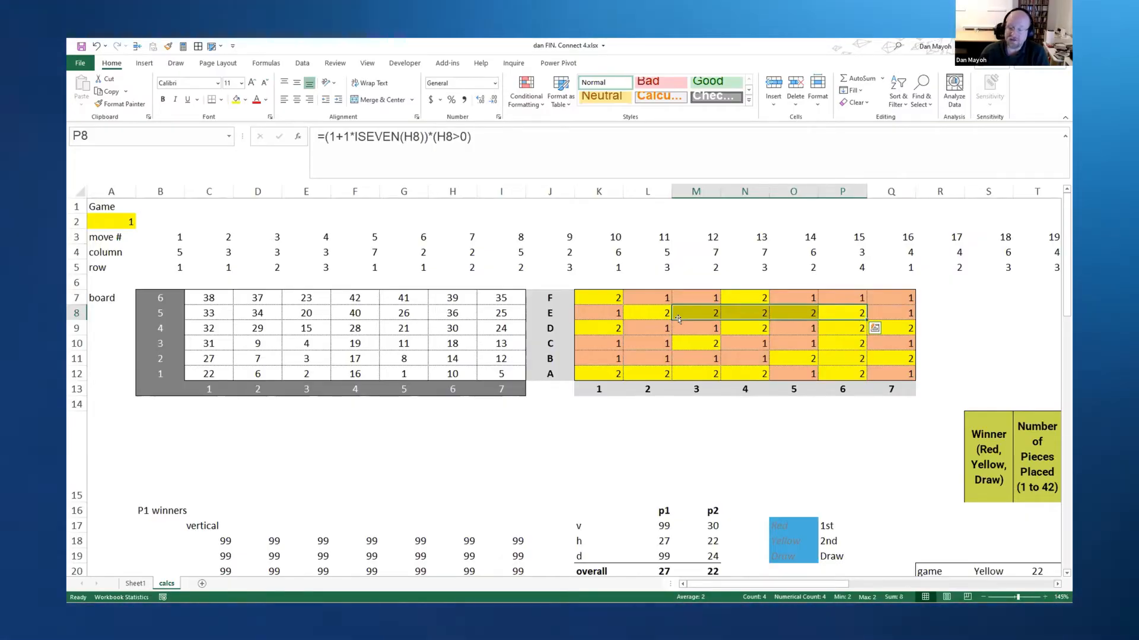
pyautogui.click(608, 376)
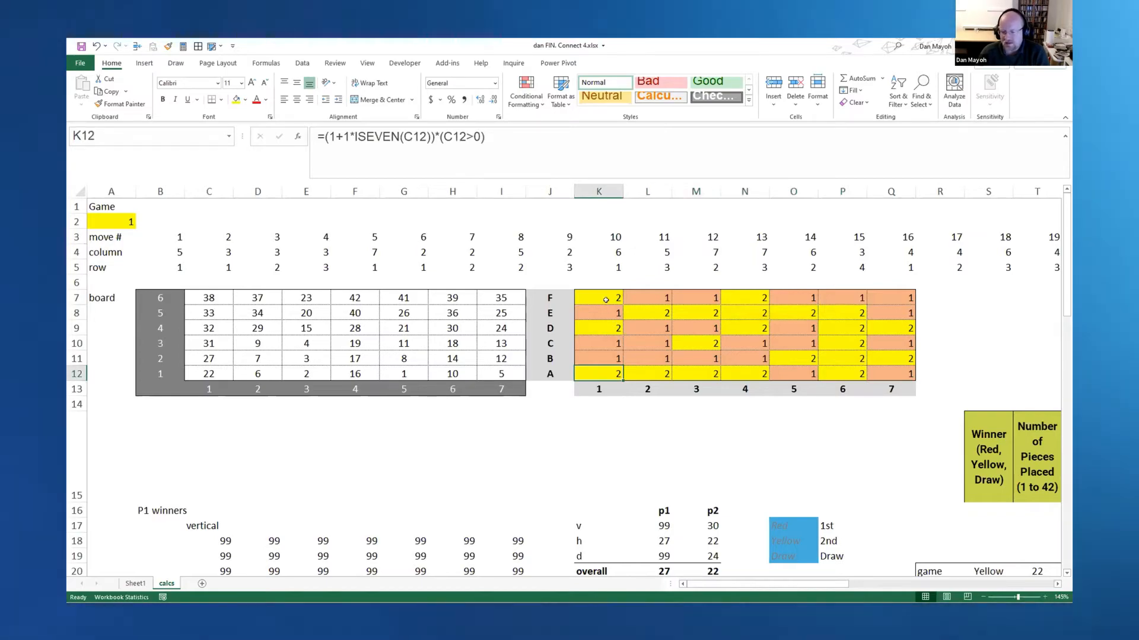
pyautogui.moveTo(599, 298); pyautogui.dragTo(877, 365)
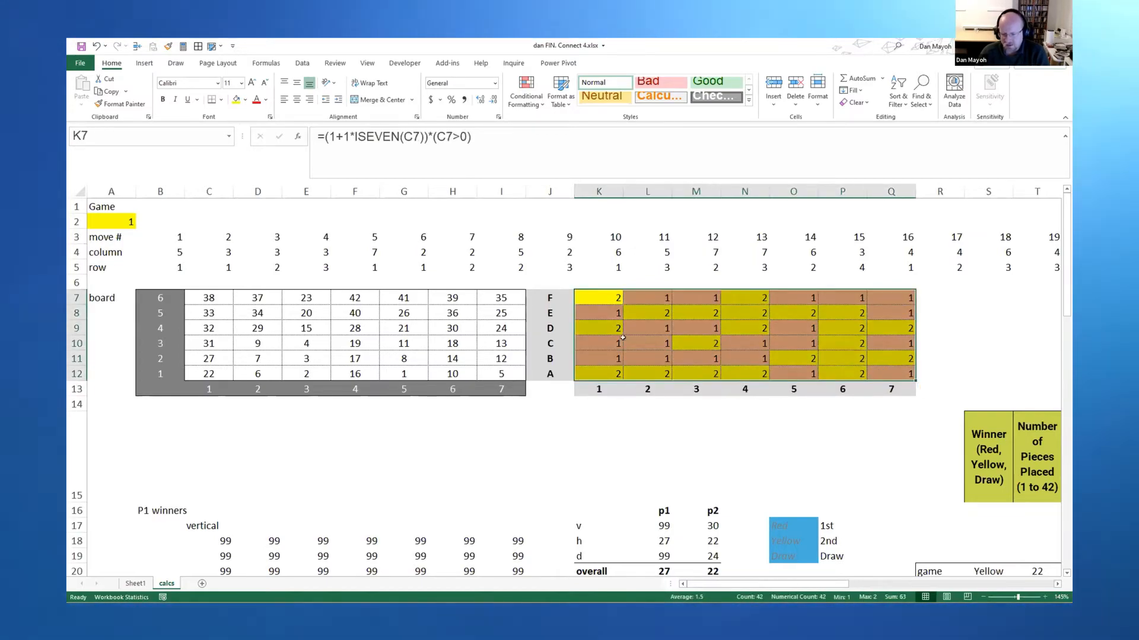
pyautogui.click(599, 344)
pyautogui.moveTo(212, 298); pyautogui.dragTo(492, 373)
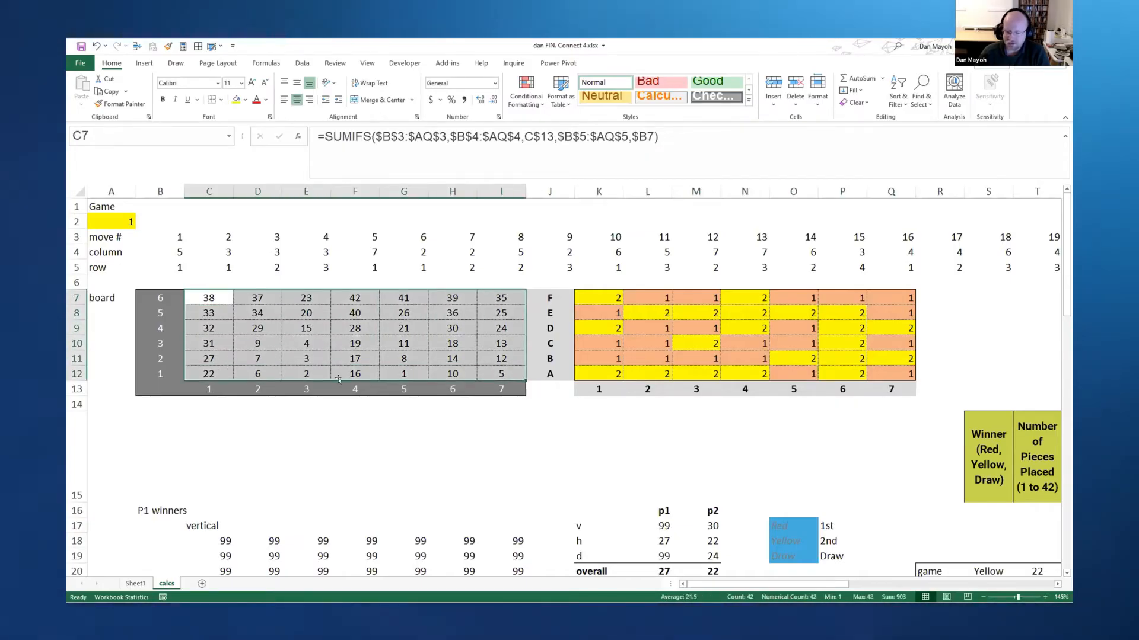
pyautogui.click(403, 375)
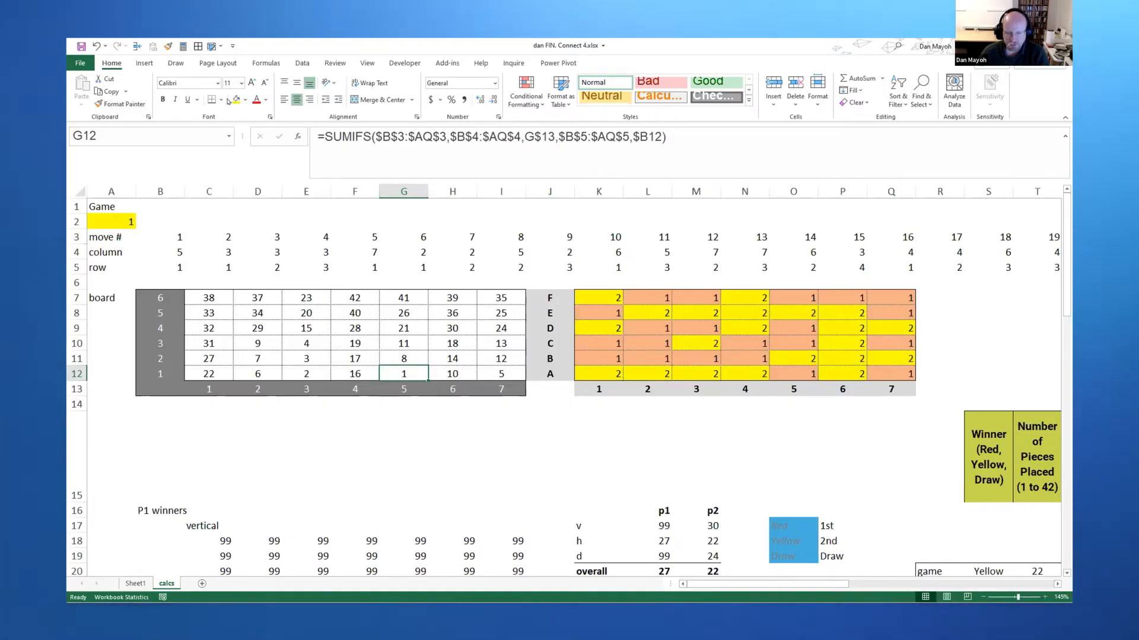
pyautogui.click(246, 99)
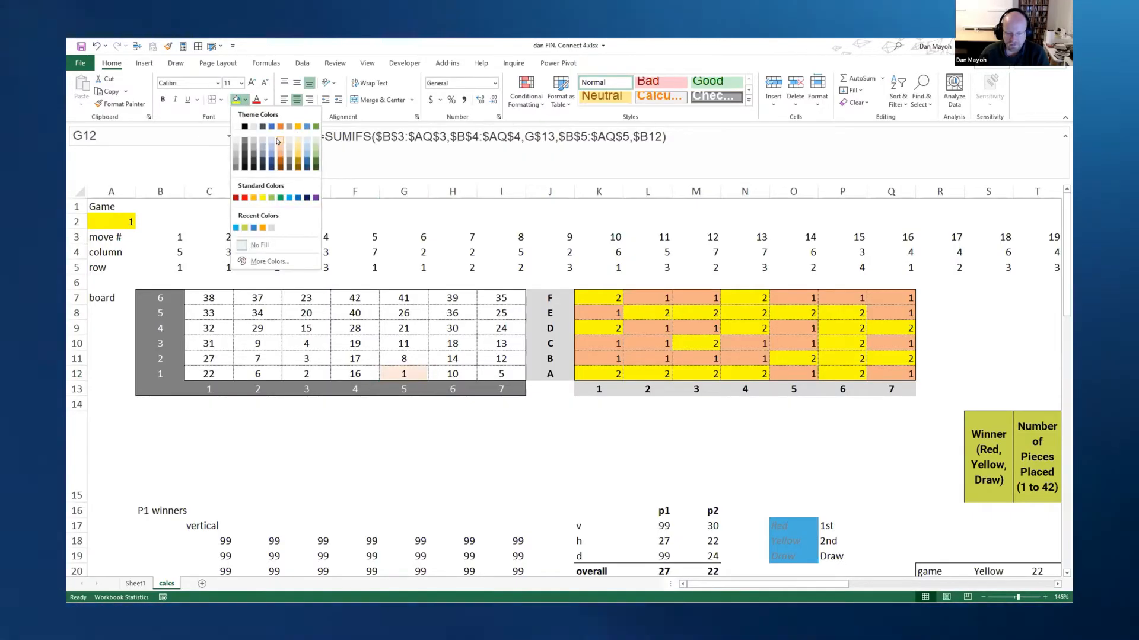
pyautogui.click(298, 136)
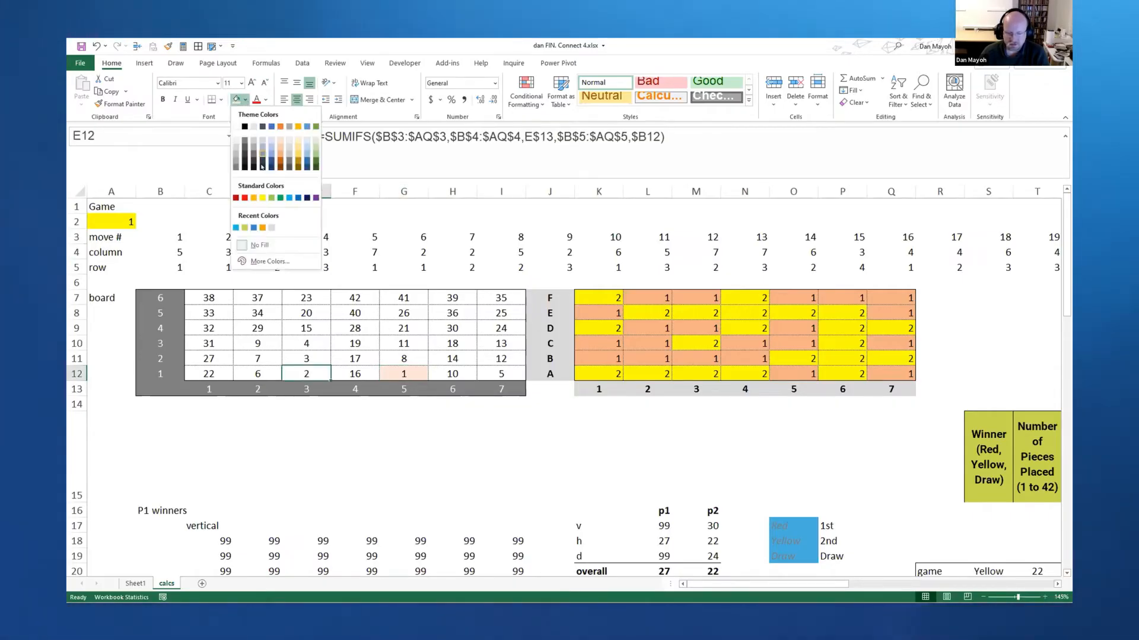
pyautogui.click(273, 159)
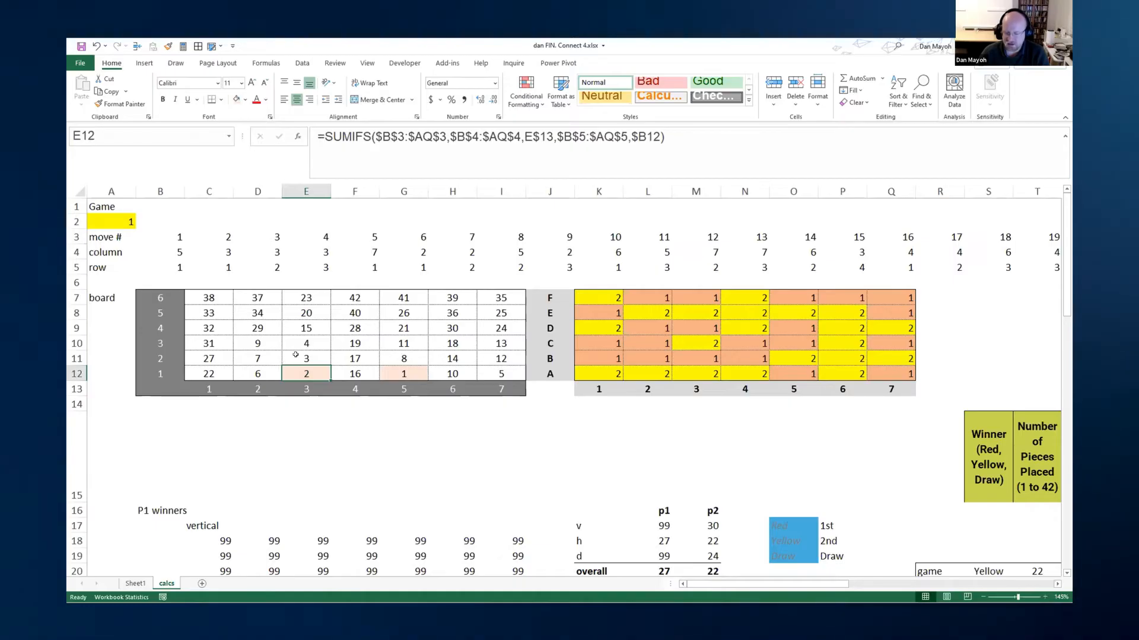
pyautogui.click(354, 297)
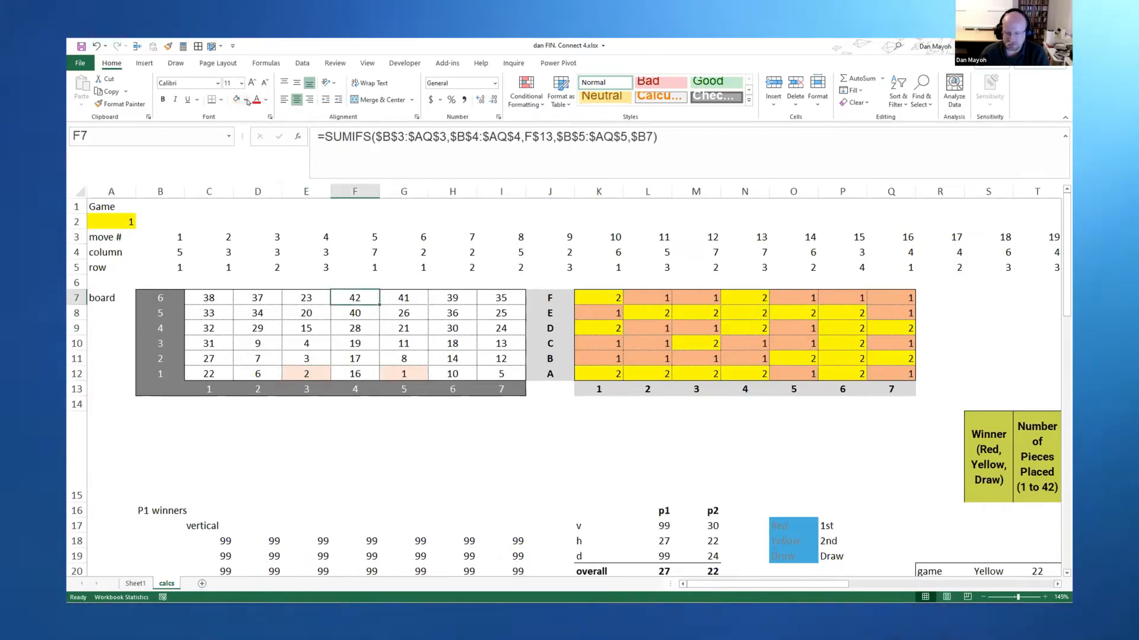
pyautogui.click(238, 100)
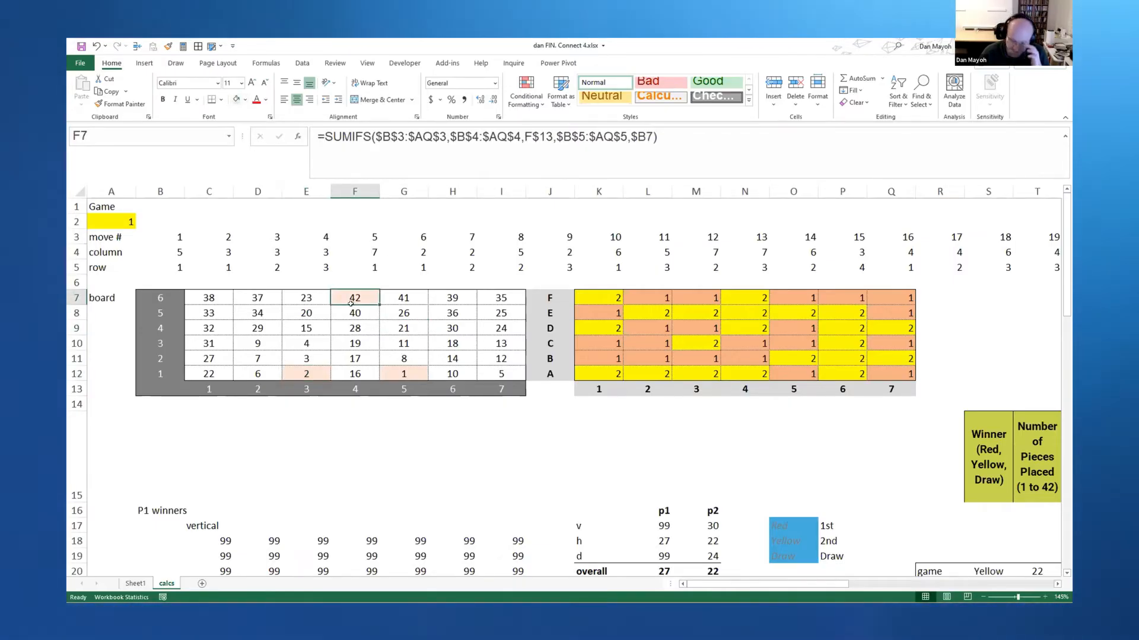
pyautogui.moveTo(208, 299); pyautogui.dragTo(488, 372)
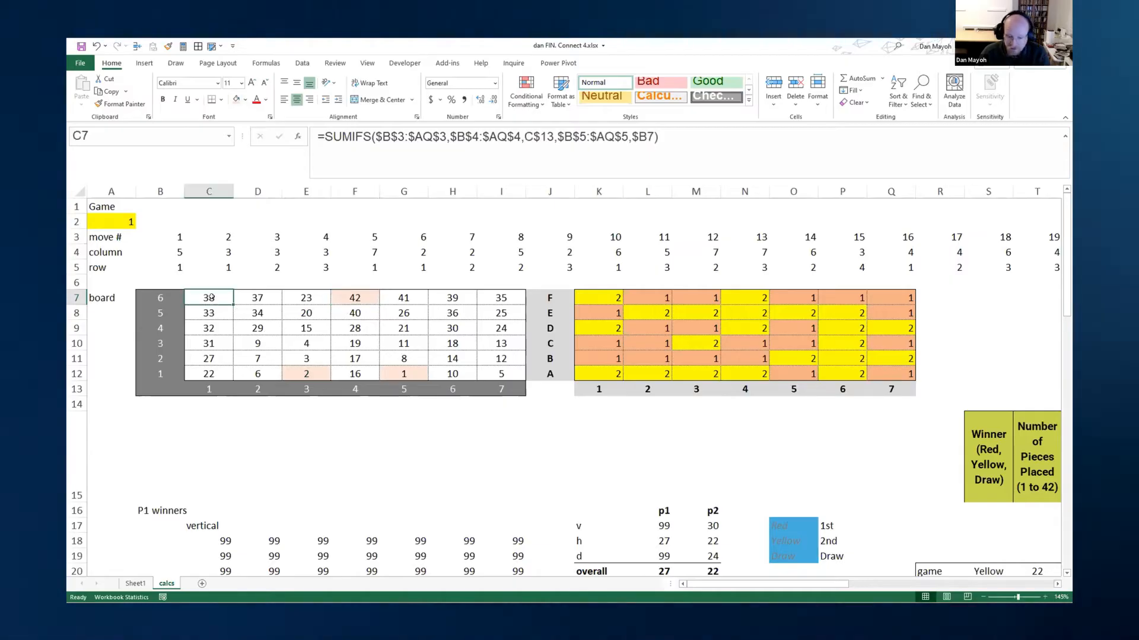
pyautogui.click(209, 252)
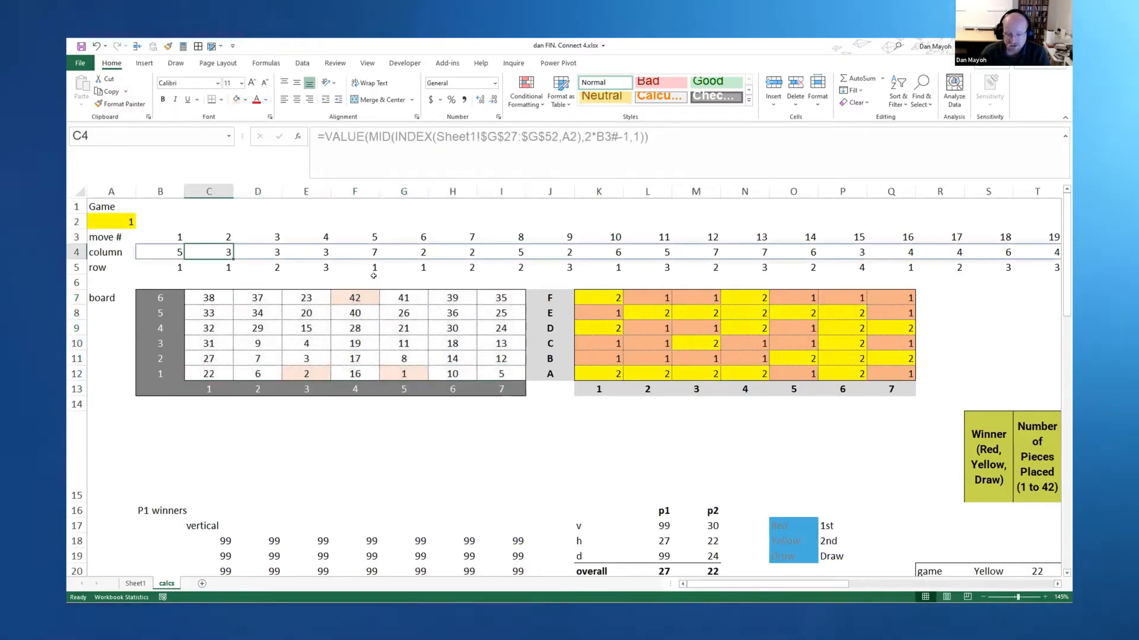
pyautogui.click(208, 237)
pyautogui.click(111, 252)
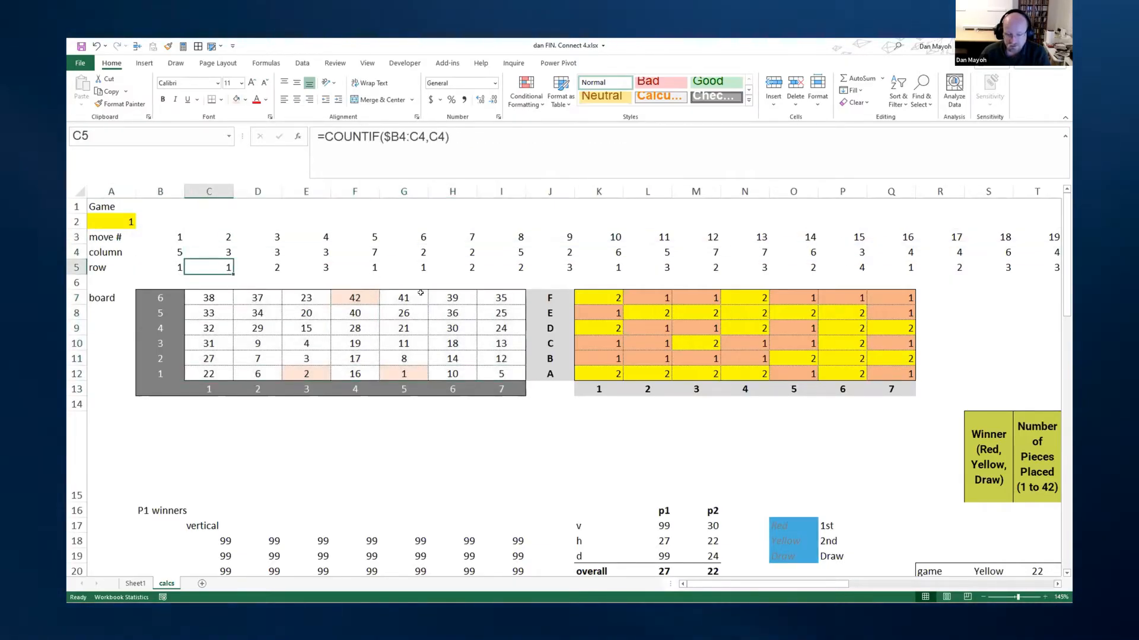
pyautogui.press('Down')
pyautogui.press('Down')
pyautogui.press('Up')
pyautogui.press('Up')
pyautogui.press('Up')
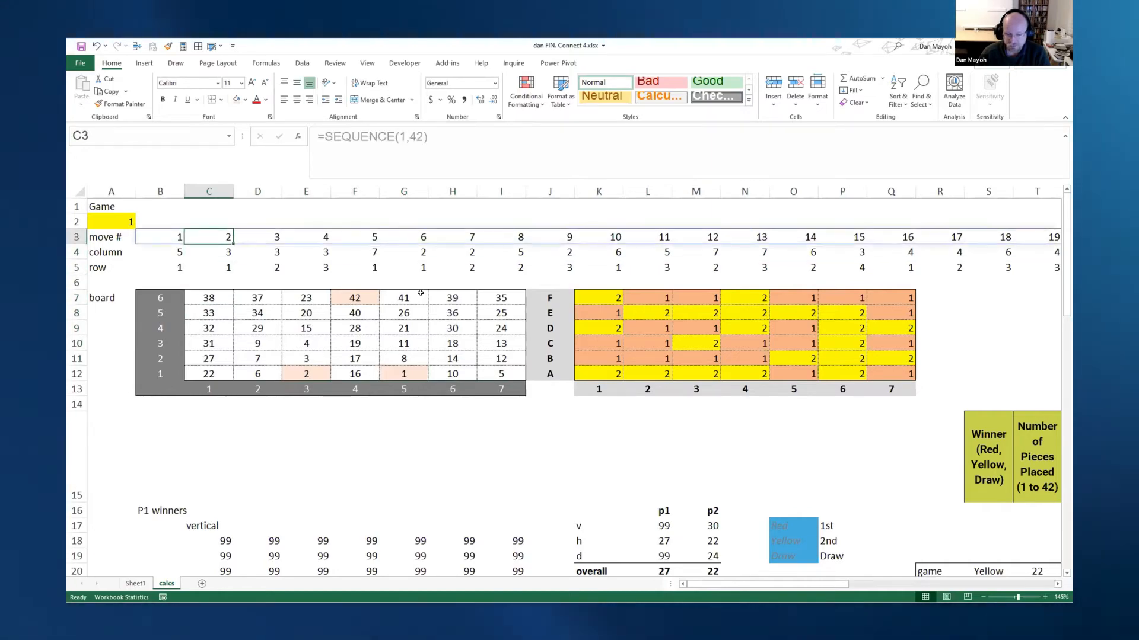
pyautogui.press('Left')
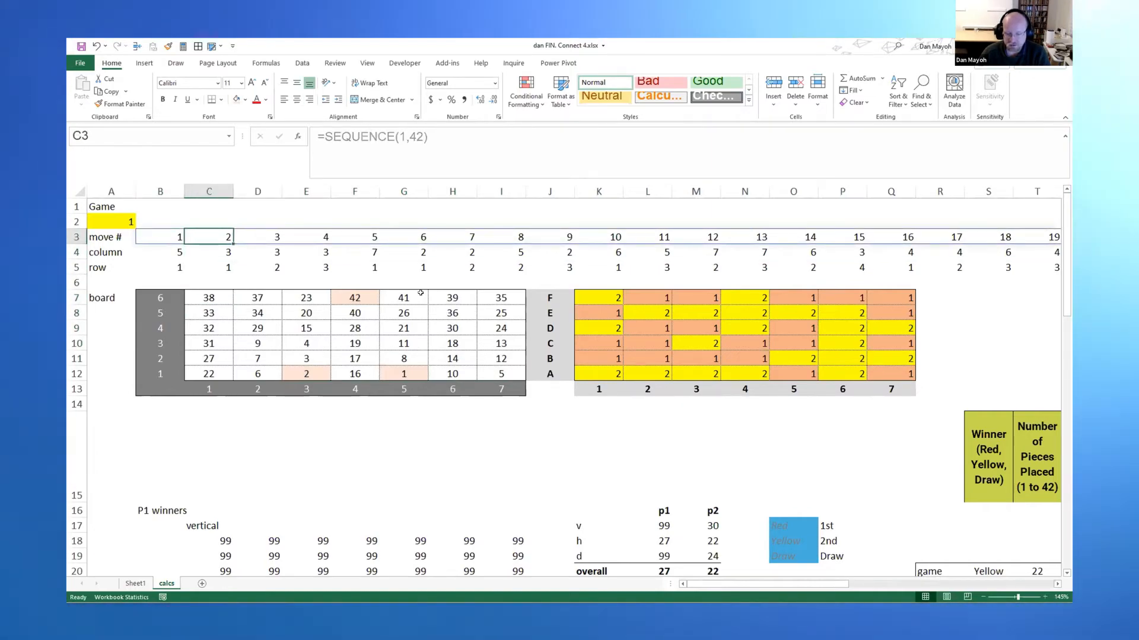
pyautogui.press('Down')
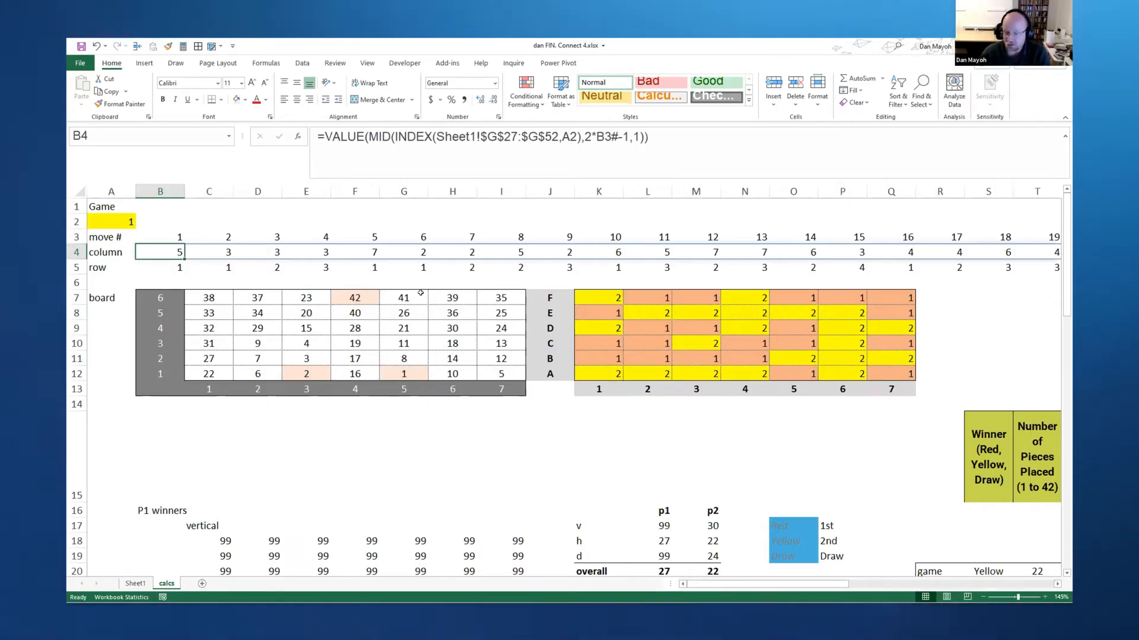
pyautogui.press('Down')
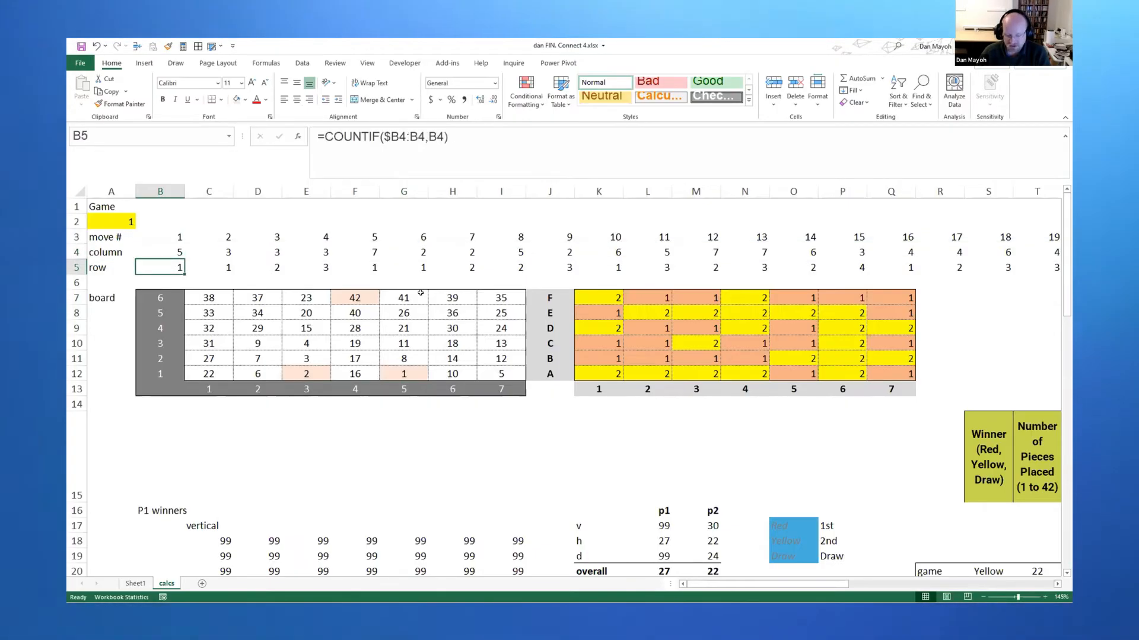
pyautogui.press('Right')
pyautogui.press('F2')
pyautogui.press('Tab')
pyautogui.press('F2')
pyautogui.press('Tab')
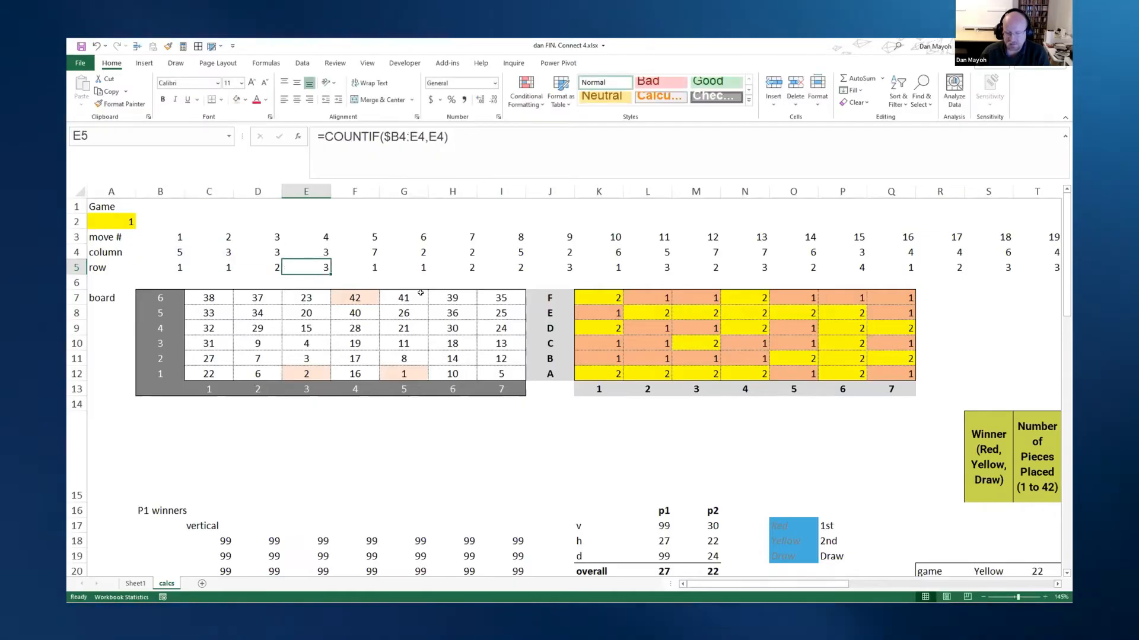
pyautogui.press('Tab')
pyautogui.press('F2')
pyautogui.press('Tab')
pyautogui.press('F2')
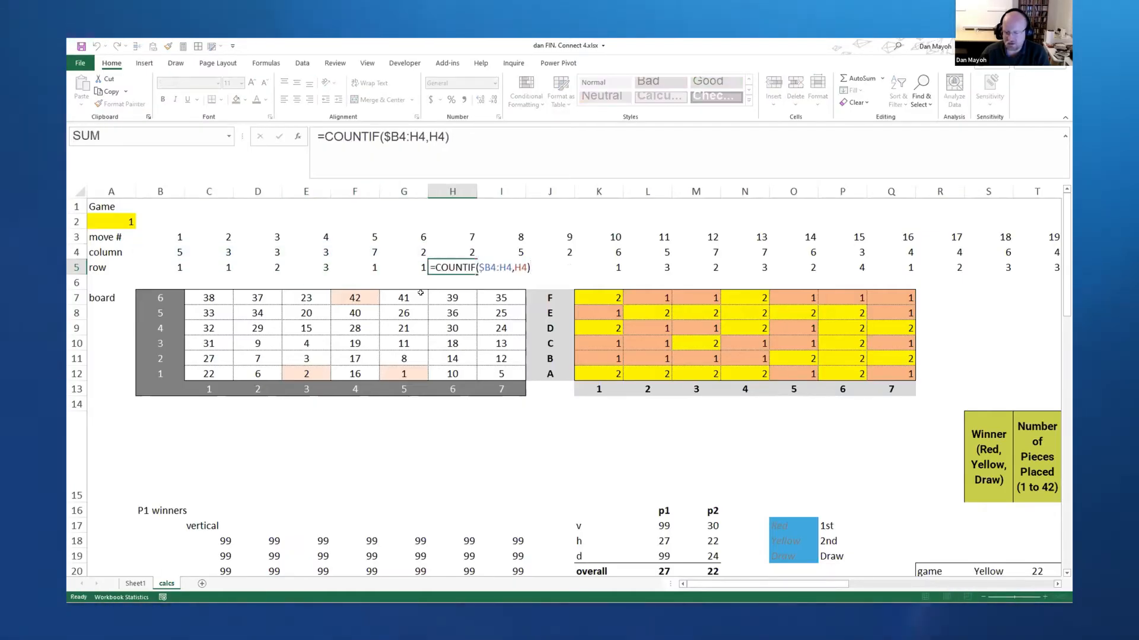
pyautogui.press('Escape')
pyautogui.press('Down')
pyautogui.press('Down')
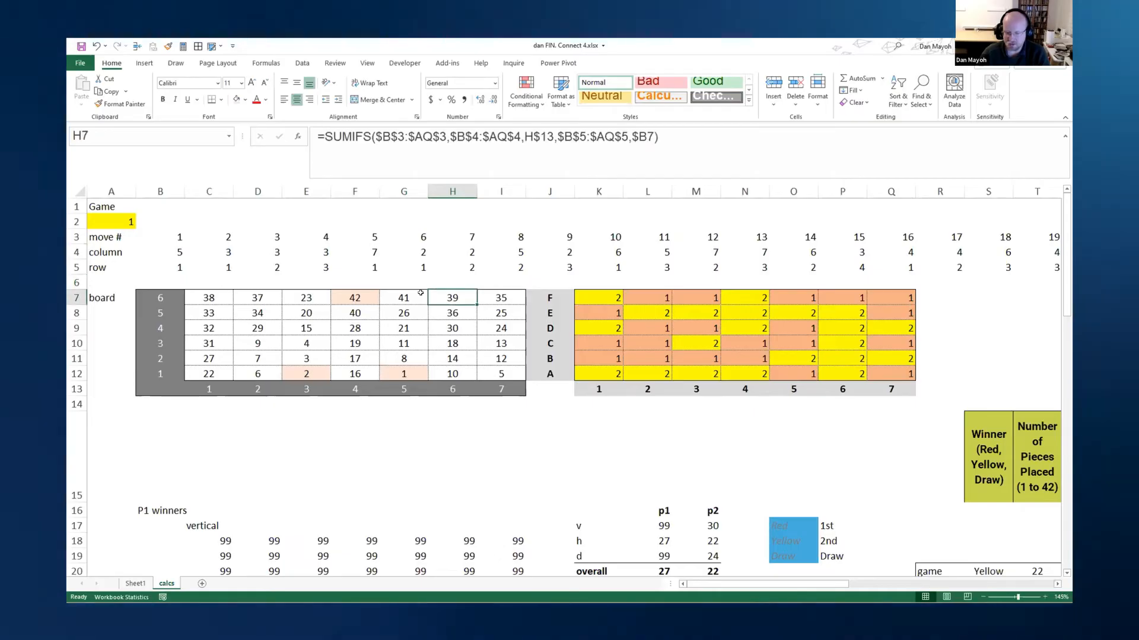
pyautogui.click(208, 372)
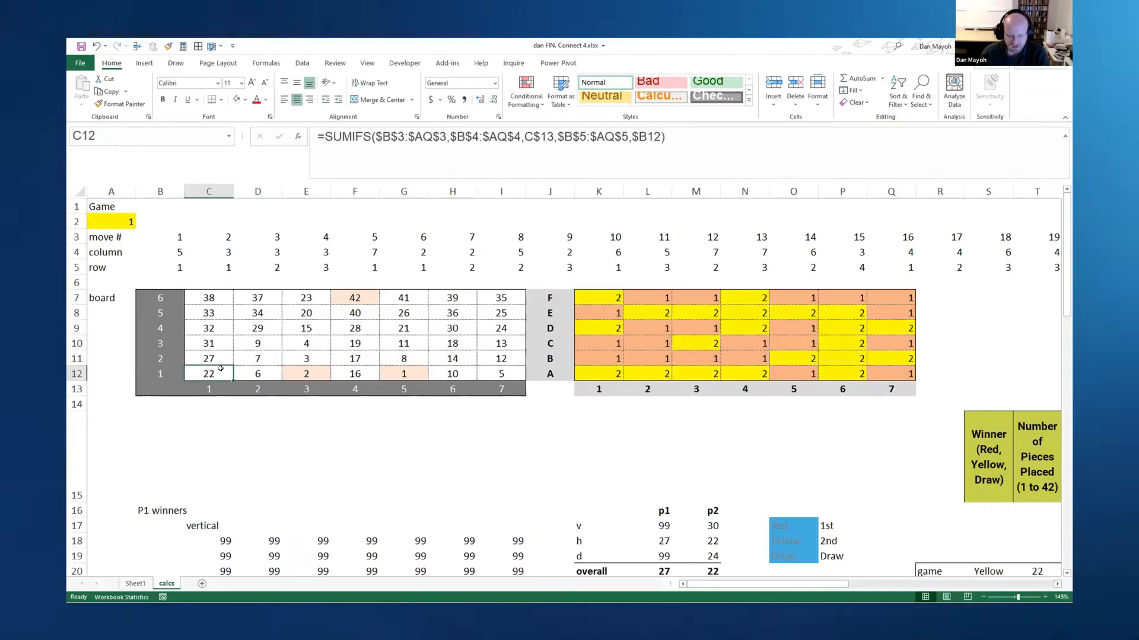
pyautogui.press('F2')
pyautogui.press('Escape')
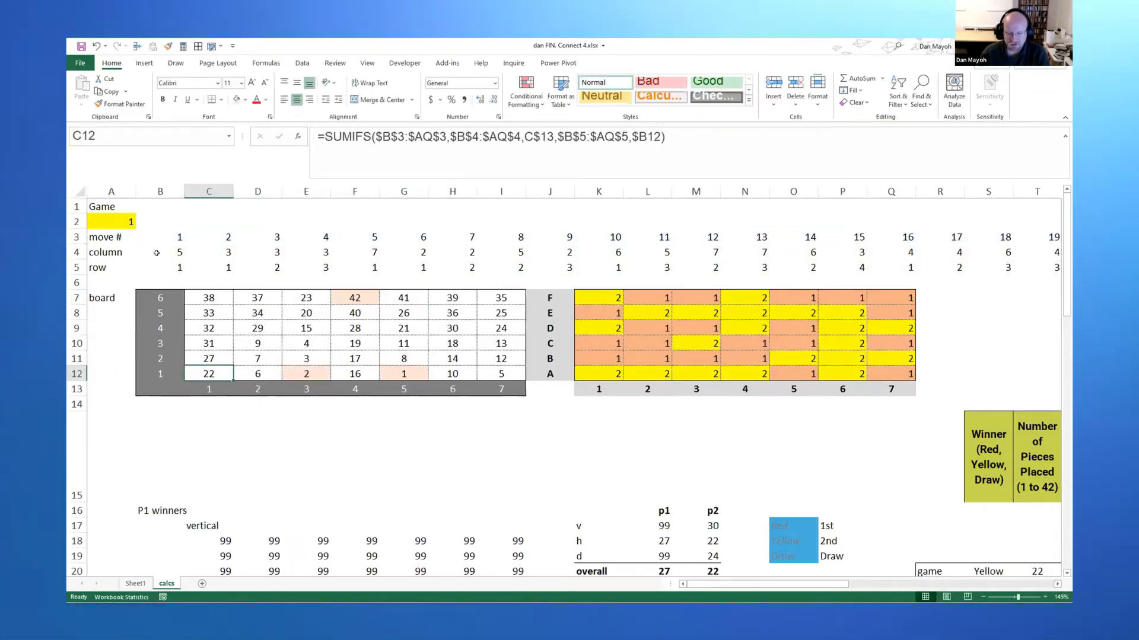
pyautogui.click(160, 237)
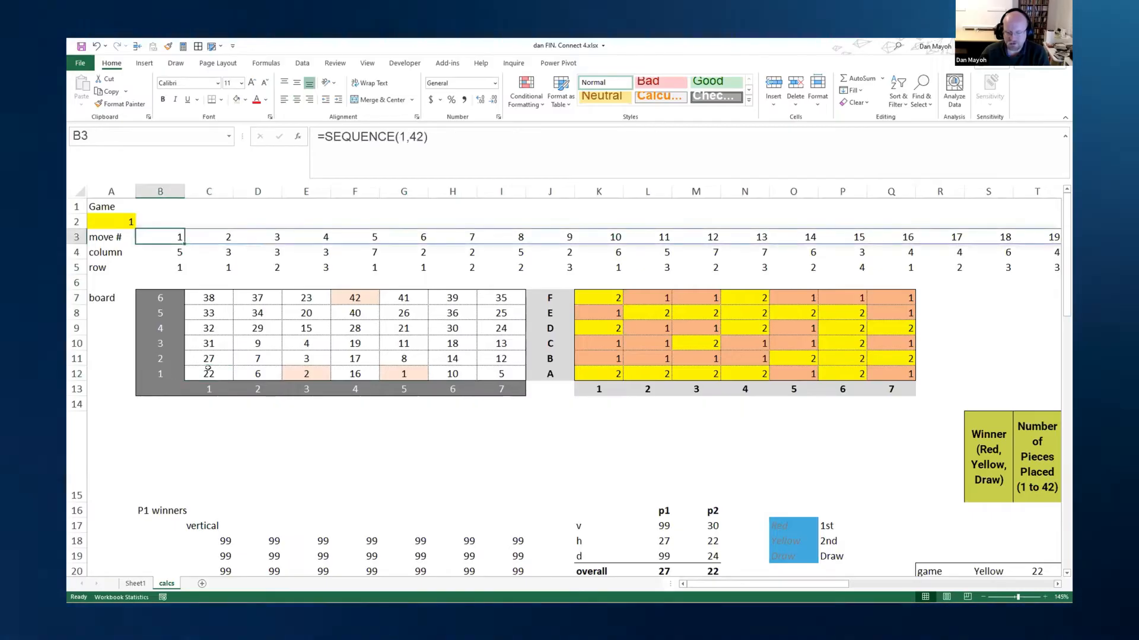
pyautogui.click(210, 373)
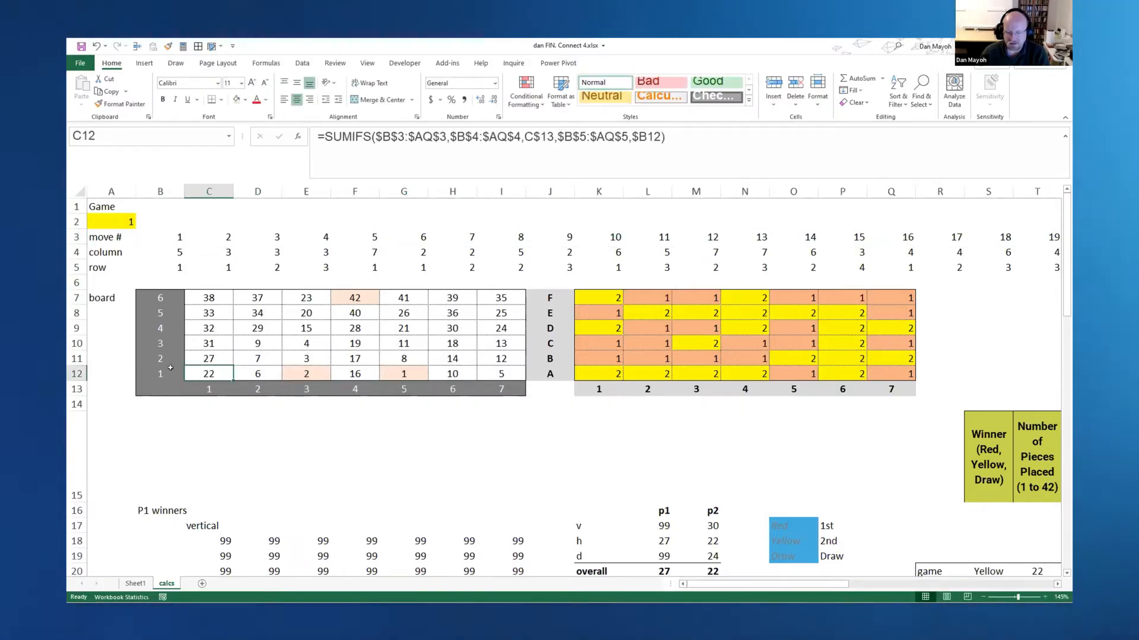
pyautogui.moveTo(161, 297)
pyautogui.mouseDown()
pyautogui.moveTo(161, 373)
pyautogui.moveTo(484, 401)
pyautogui.mouseUp()
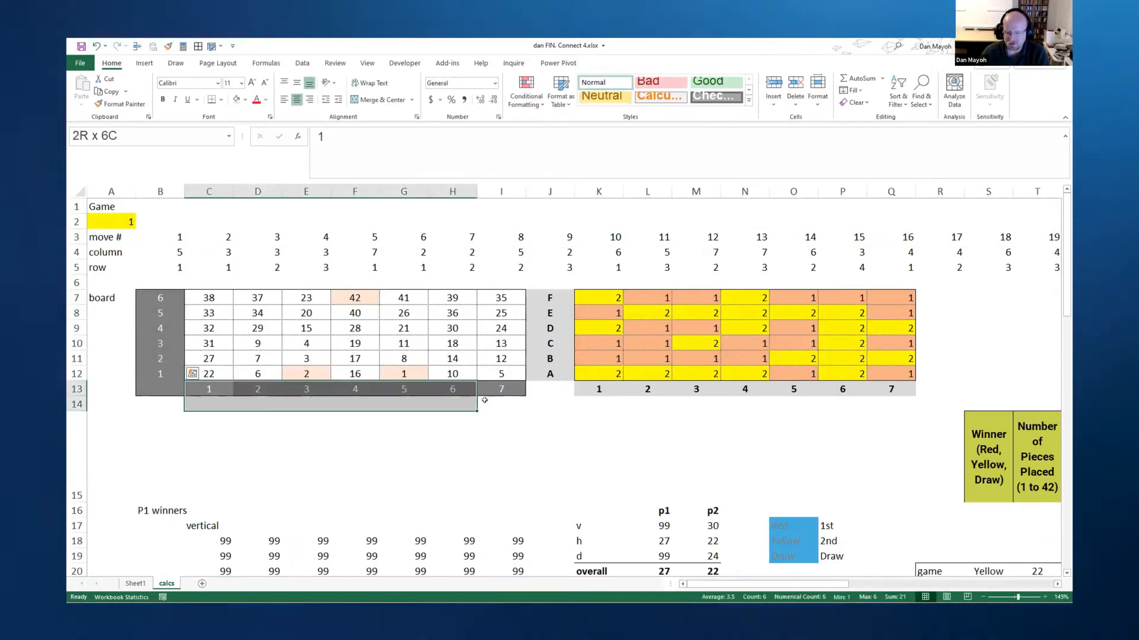
pyautogui.click(224, 371)
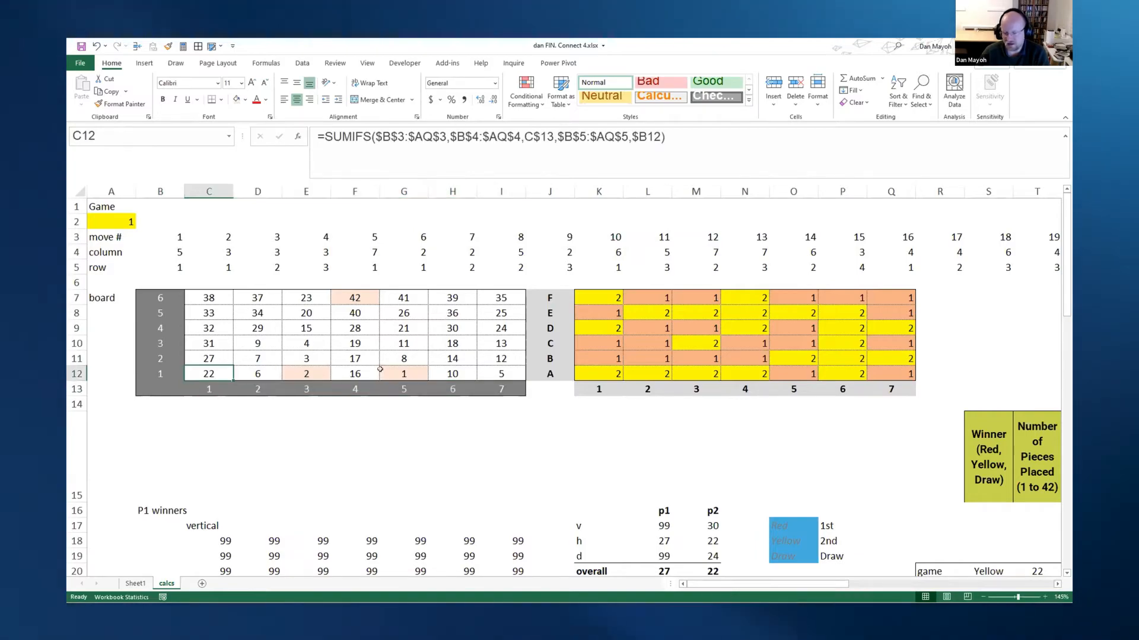
pyautogui.scroll(-1, 438, 373)
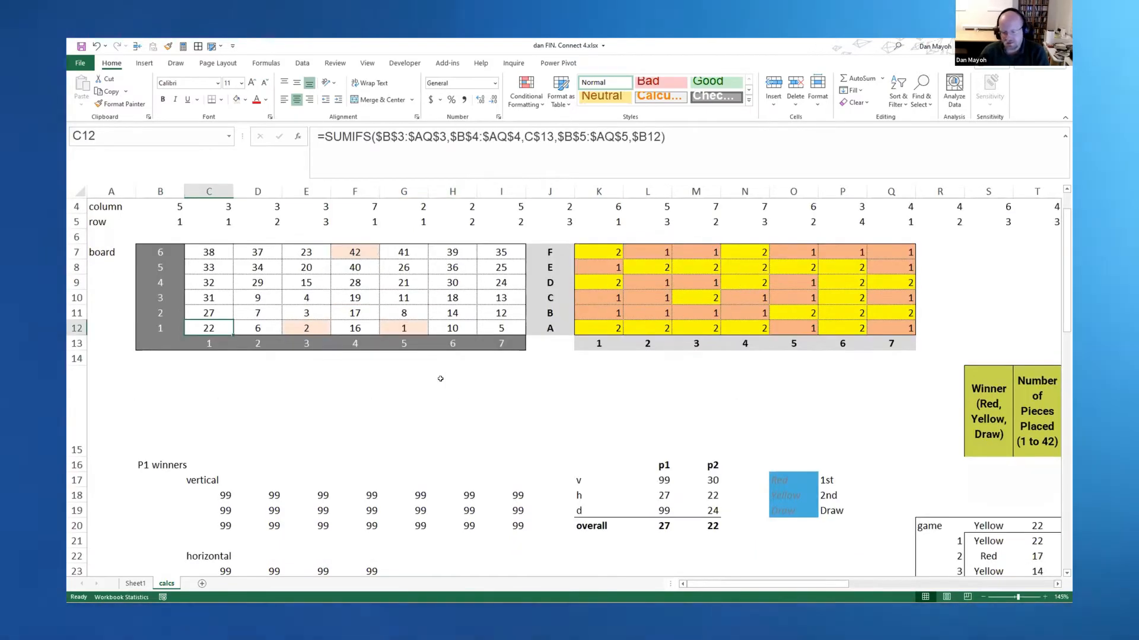
pyautogui.scroll(1, 389, 367)
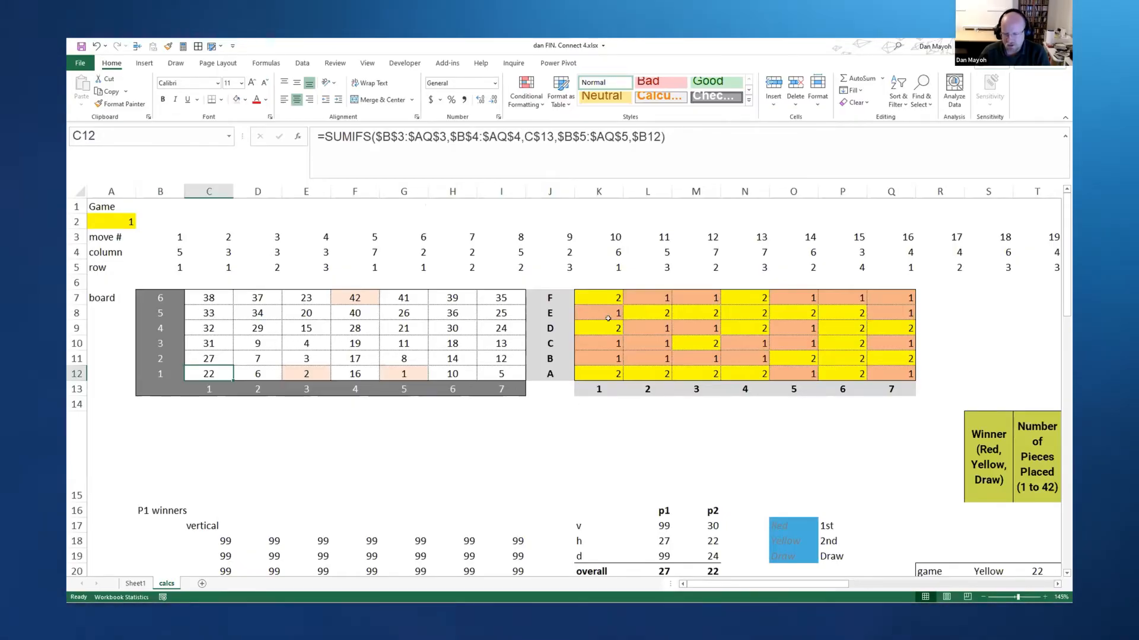
pyautogui.moveTo(594, 299); pyautogui.dragTo(893, 375)
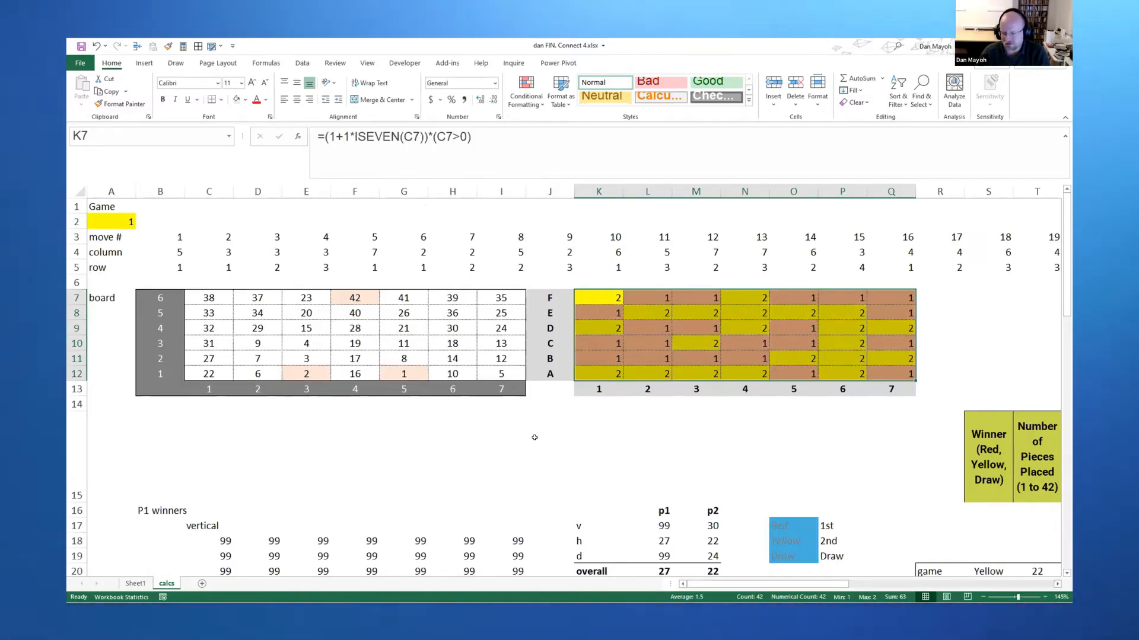
pyautogui.click(218, 540)
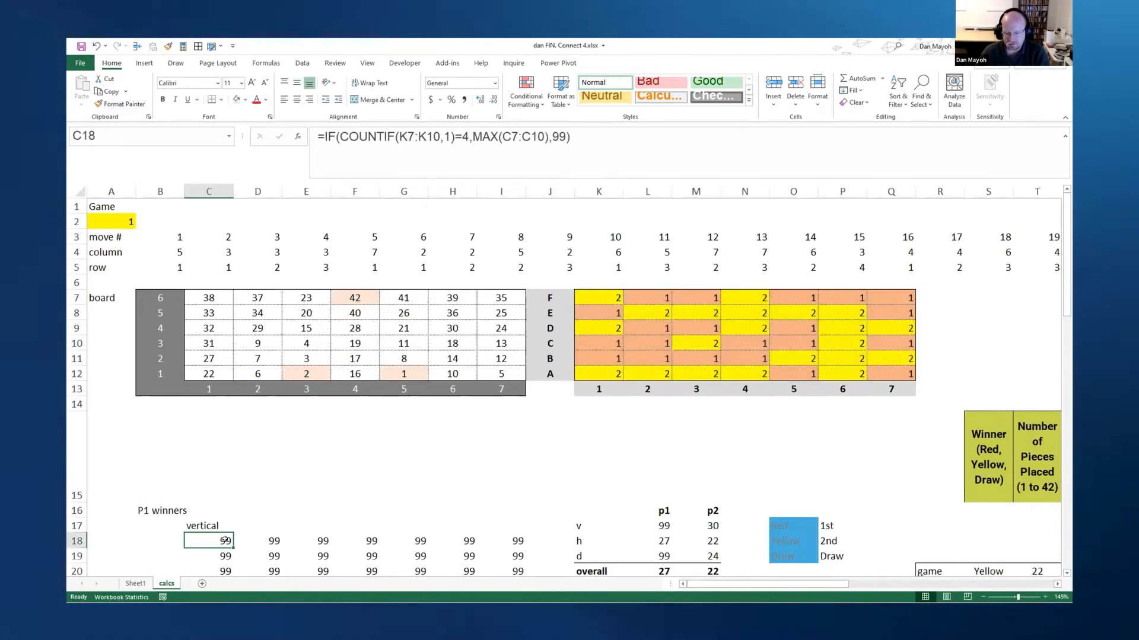
pyautogui.doubleClick(223, 540)
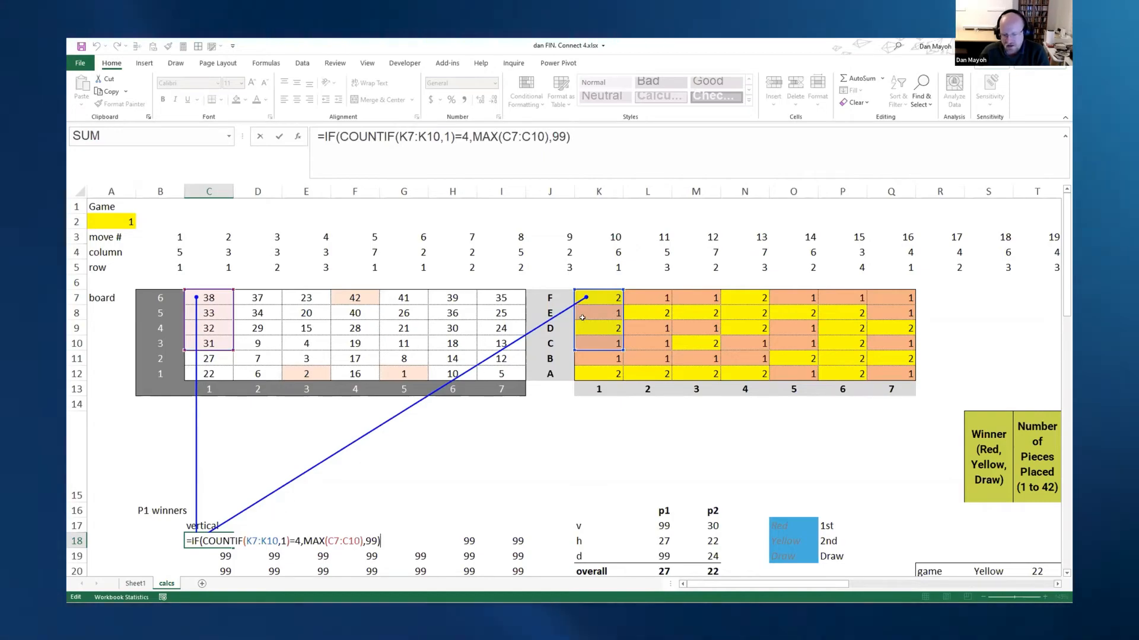
pyautogui.click(247, 429)
pyautogui.doubleClick(214, 542)
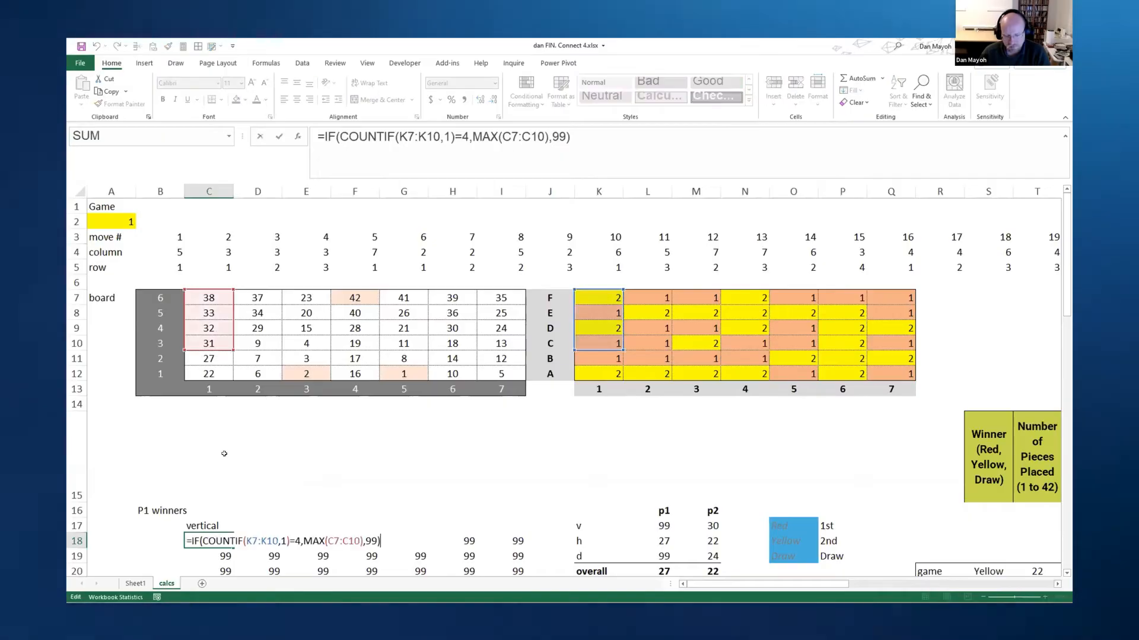
pyautogui.click(204, 295)
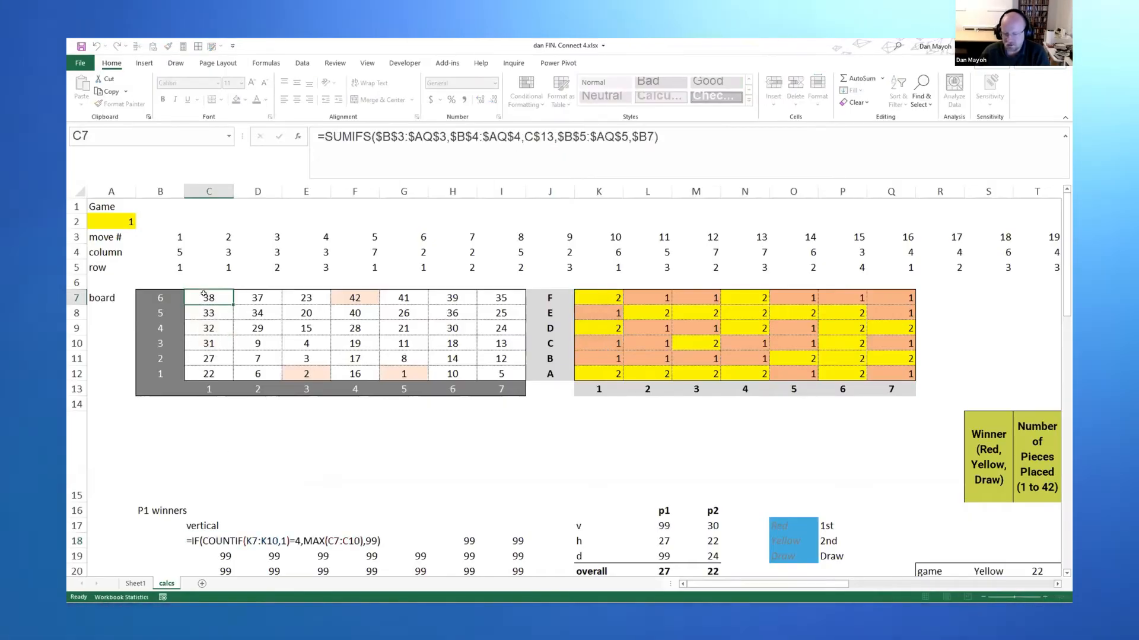
pyautogui.moveTo(203, 297); pyautogui.dragTo(208, 343)
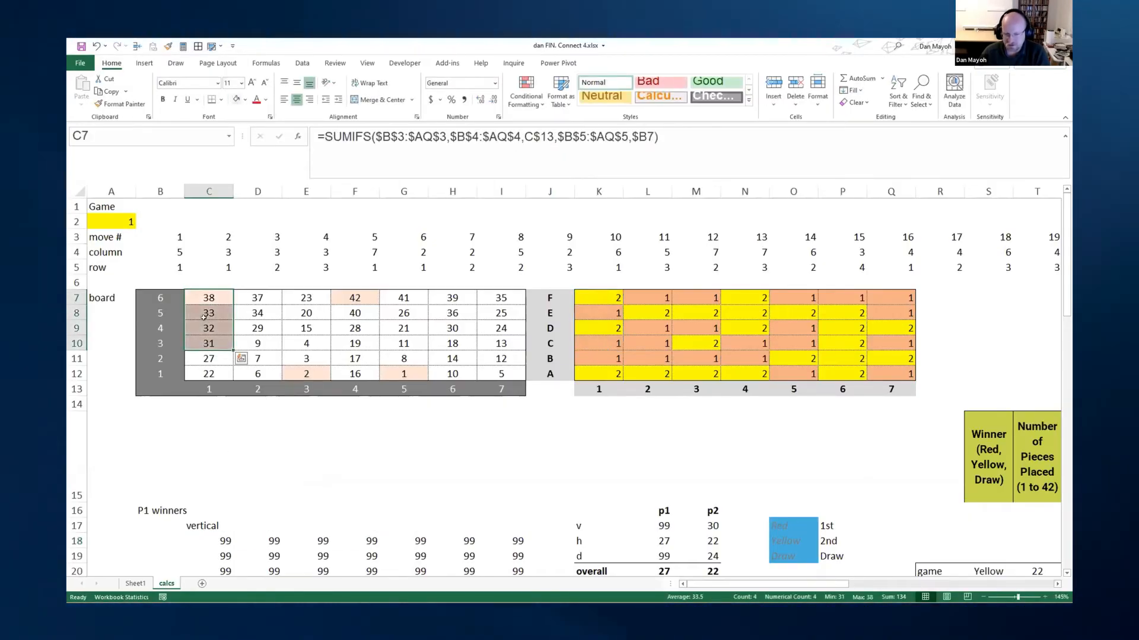
pyautogui.moveTo(208, 344); pyautogui.dragTo(213, 297)
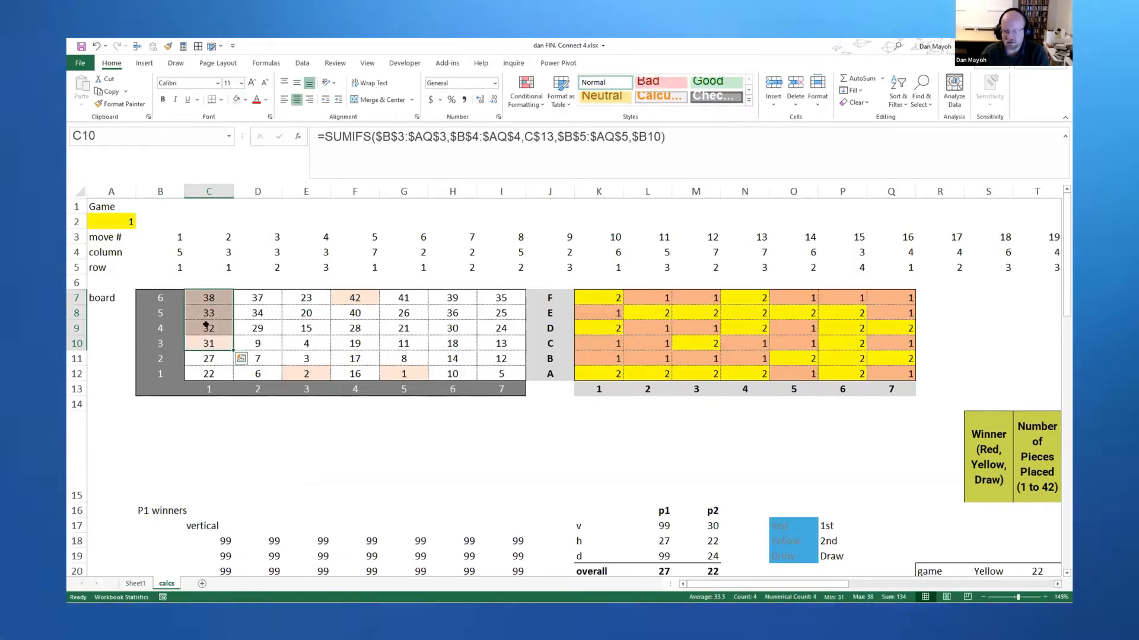
pyautogui.click(596, 296)
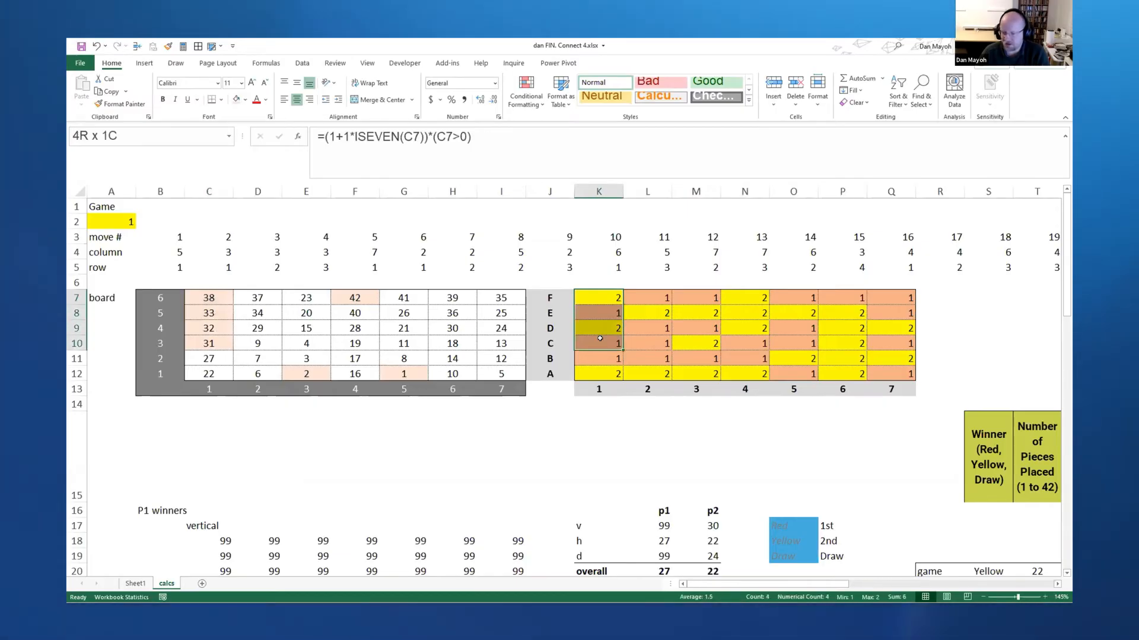
pyautogui.moveTo(598, 338); pyautogui.dragTo(598, 344)
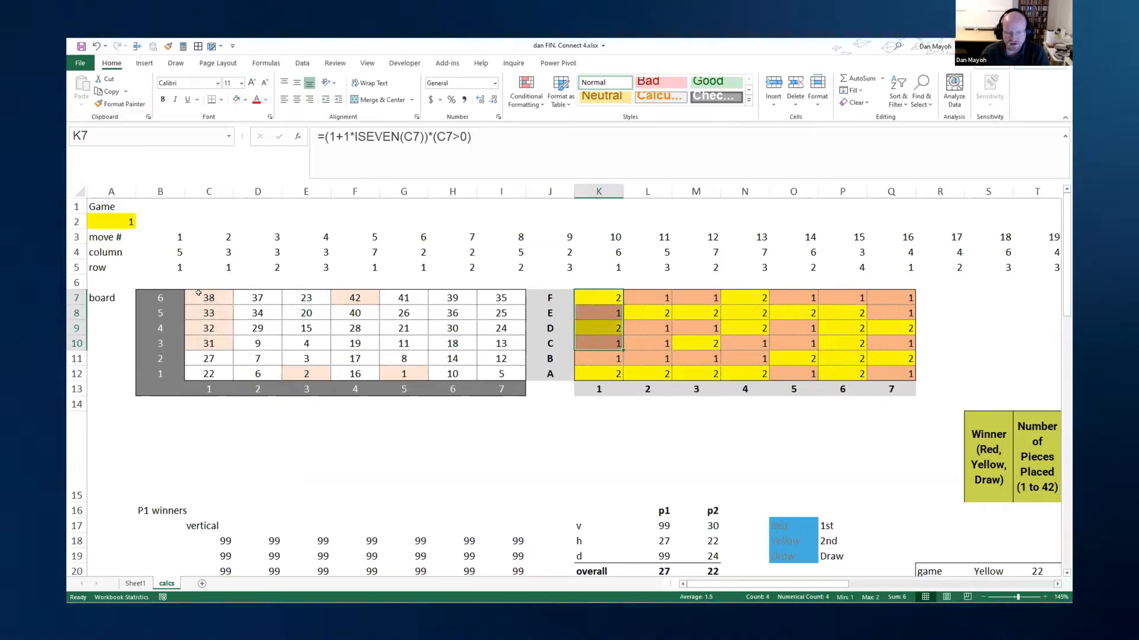
pyautogui.click(221, 541)
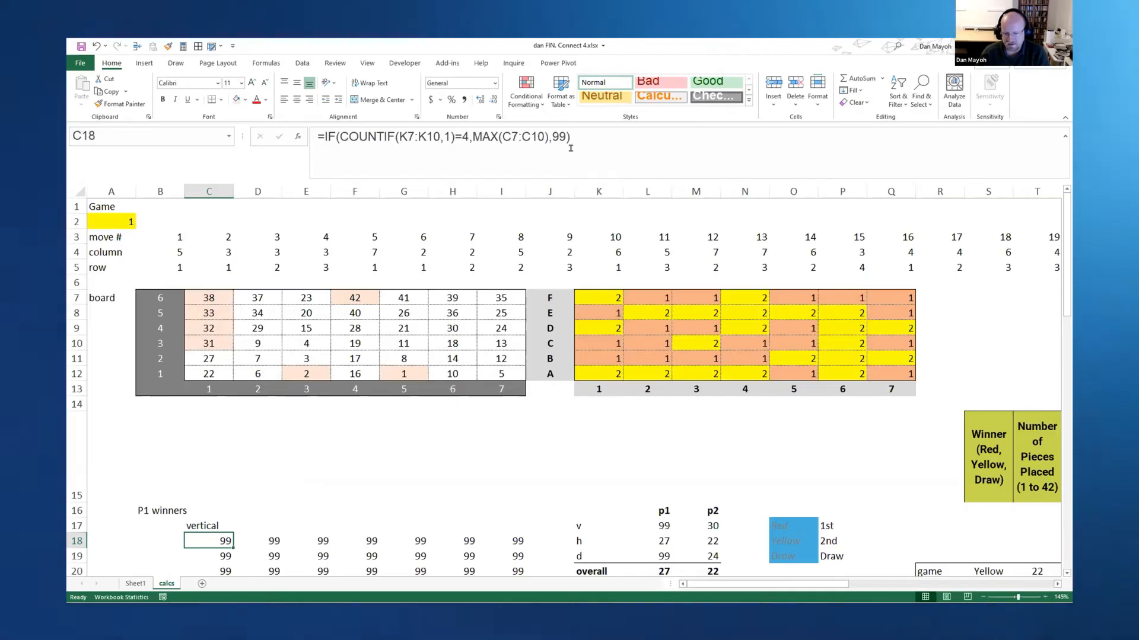
pyautogui.doubleClick(555, 136)
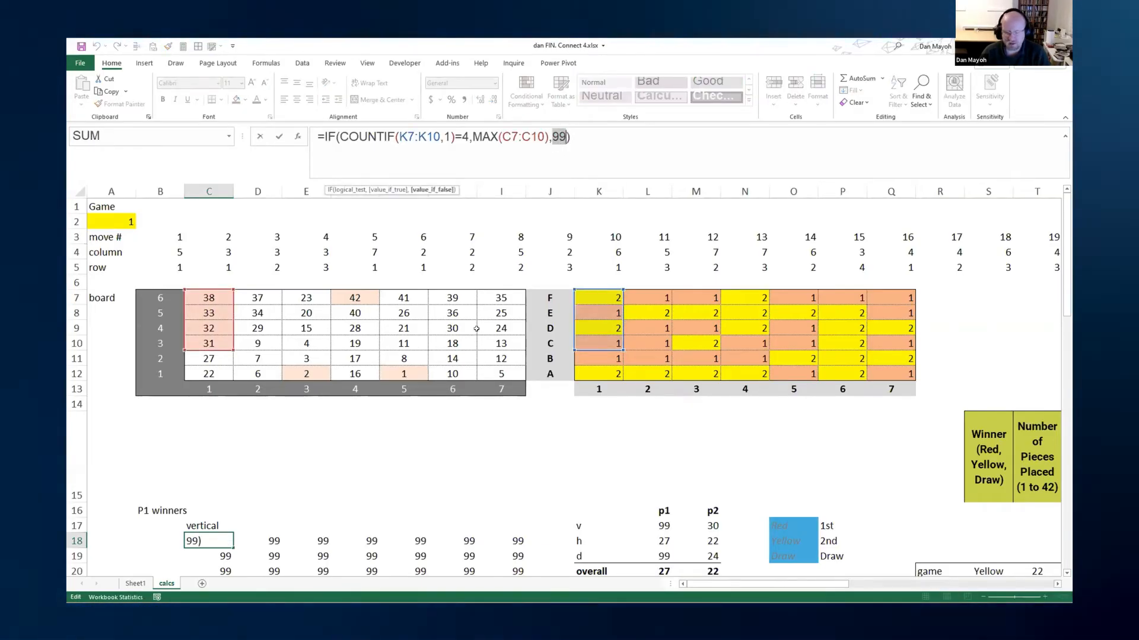
pyautogui.press('Escape')
pyautogui.scroll(-5, 283, 496)
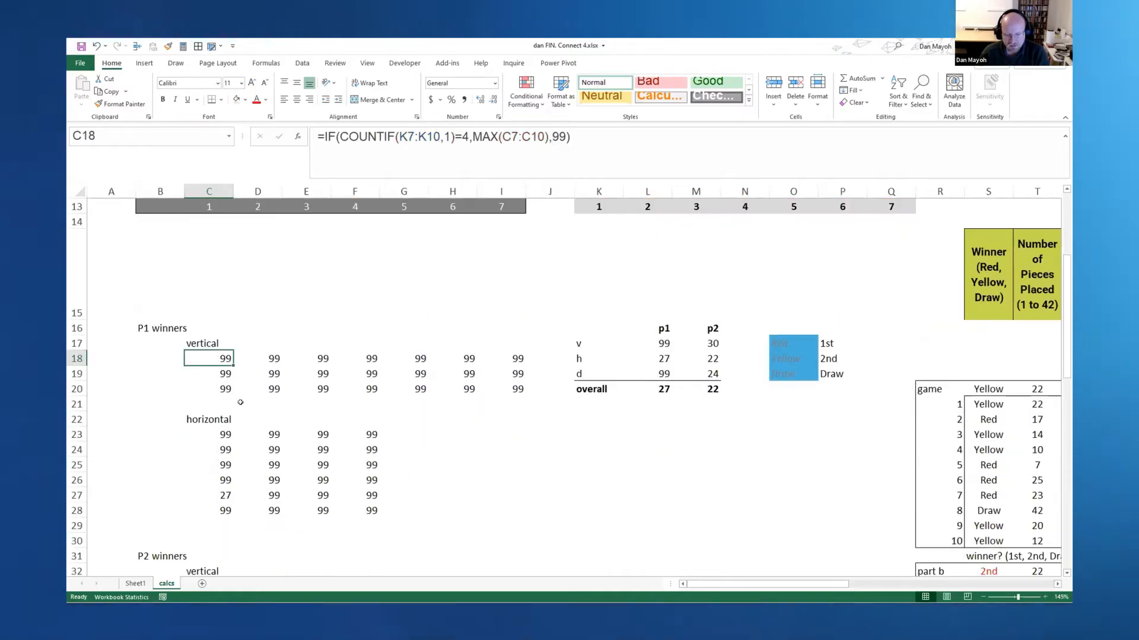
pyautogui.scroll(-3, 239, 403)
pyautogui.scroll(3, 231, 375)
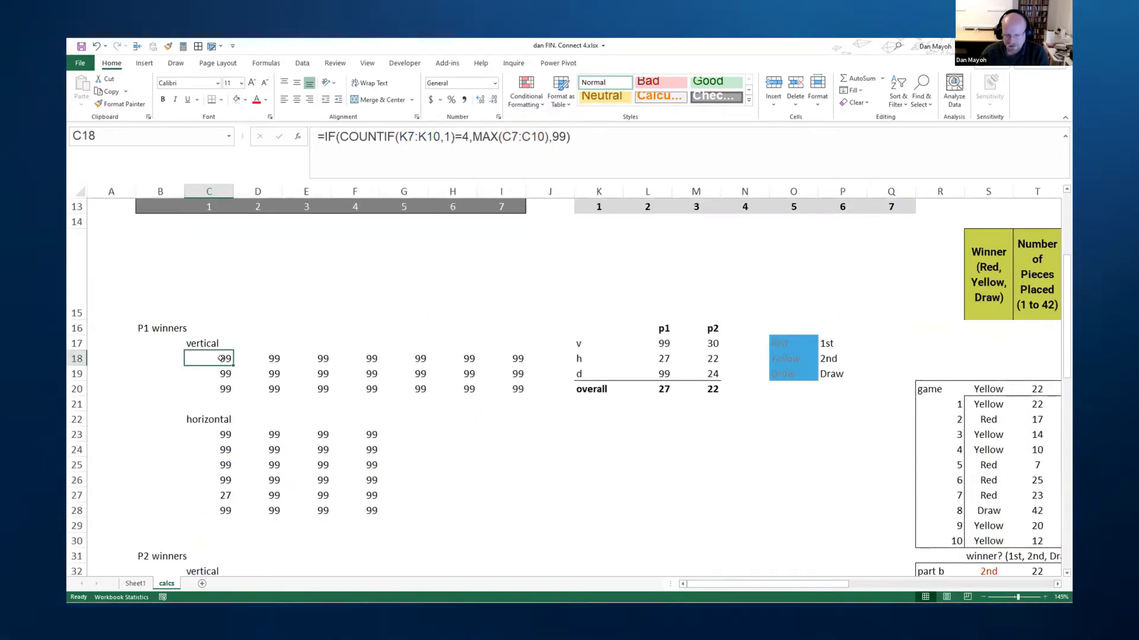
# - Review the P1 vertical win grid C18:I20, stepping through each row-20 check's formula
pyautogui.moveTo(221, 358); pyautogui.dragTo(499, 389)
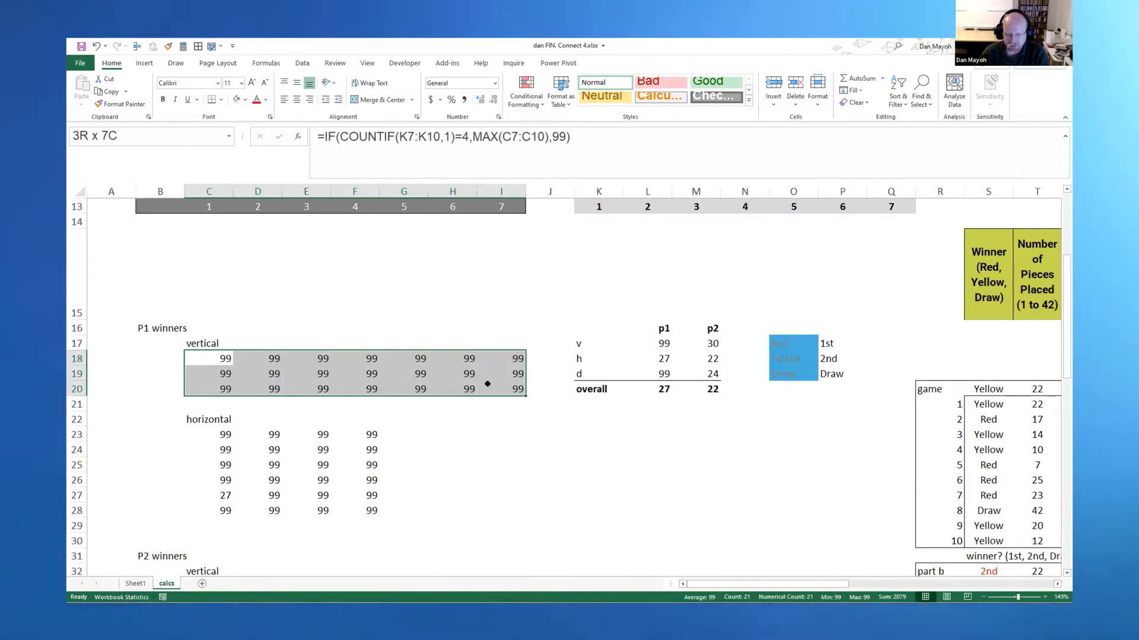
pyautogui.moveTo(487, 384); pyautogui.dragTo(484, 384)
pyautogui.scroll(3, 484, 384)
pyautogui.click(209, 449)
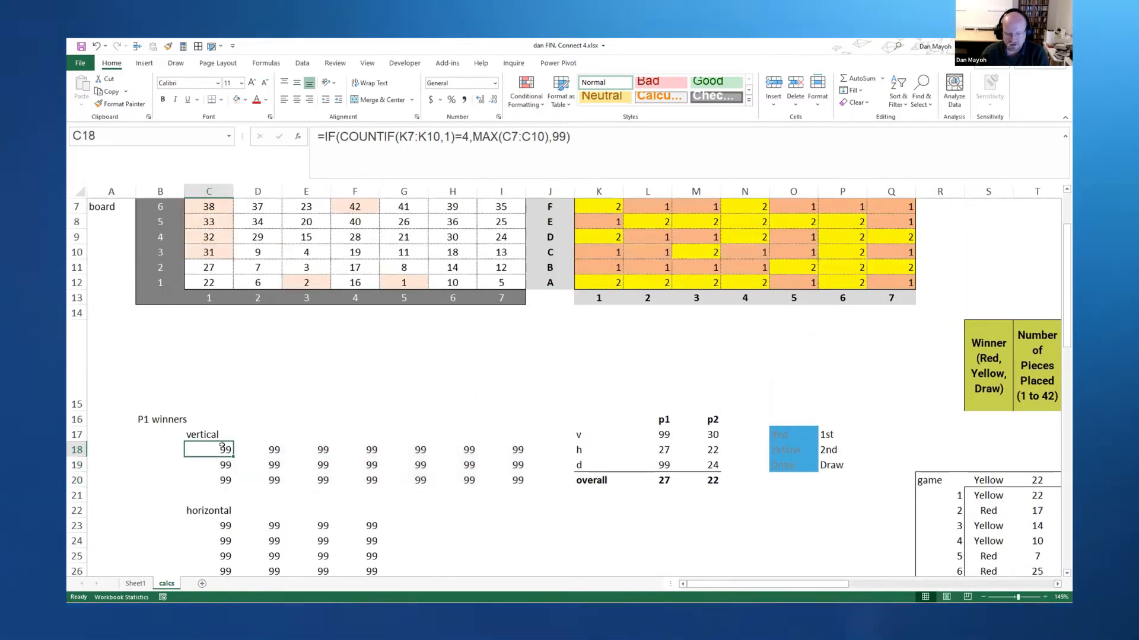
pyautogui.press('Return')
pyautogui.press('F2')
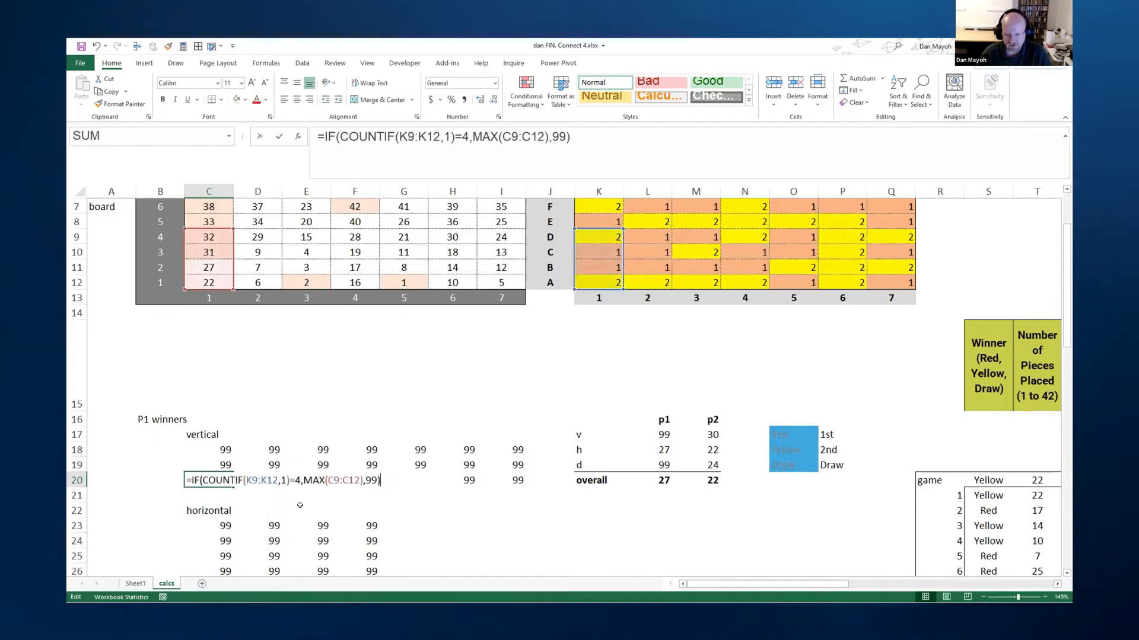
pyautogui.press('Tab')
pyautogui.press('F2')
pyautogui.press('Tab')
pyautogui.press('F2')
pyautogui.press('Tab')
pyautogui.press('F2')
pyautogui.press('Tab')
pyautogui.press('F2')
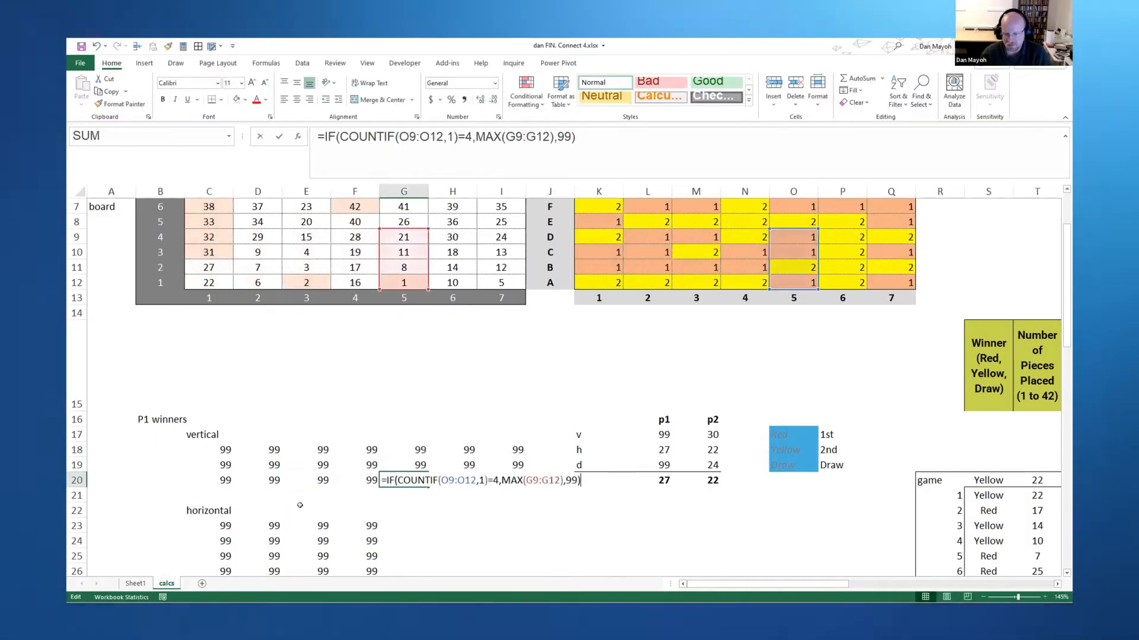
pyautogui.press('Escape')
# - Inspect horizontal checks C23 and C27 and trace the board cells feeding C27's result 27
pyautogui.click(225, 525)
pyautogui.scroll(-2, 224, 526)
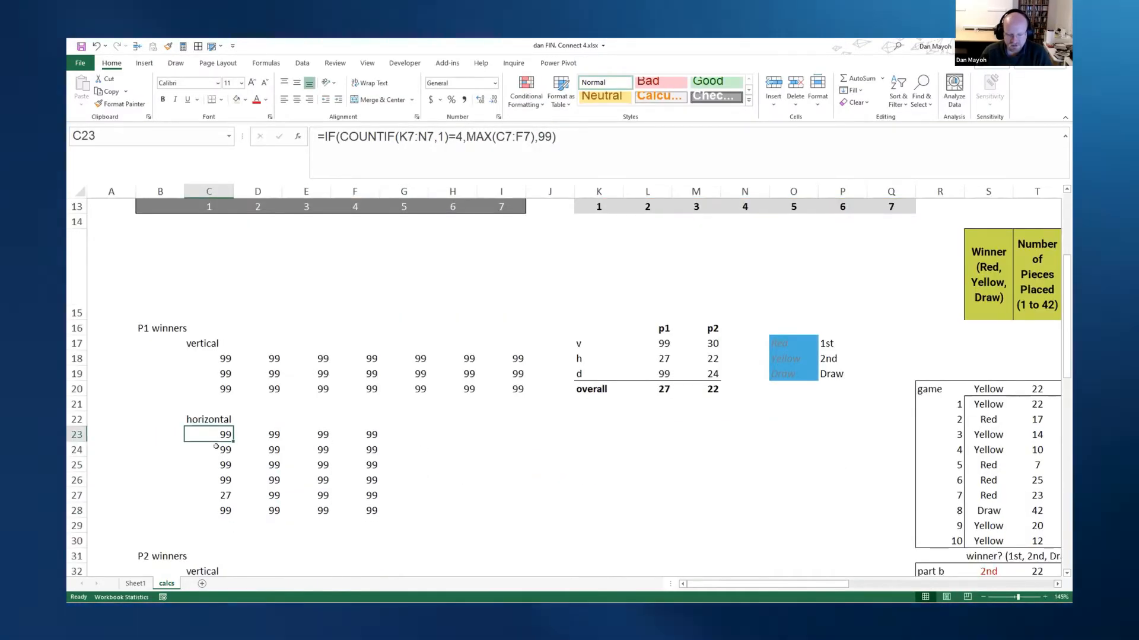
pyautogui.scroll(1, 221, 433)
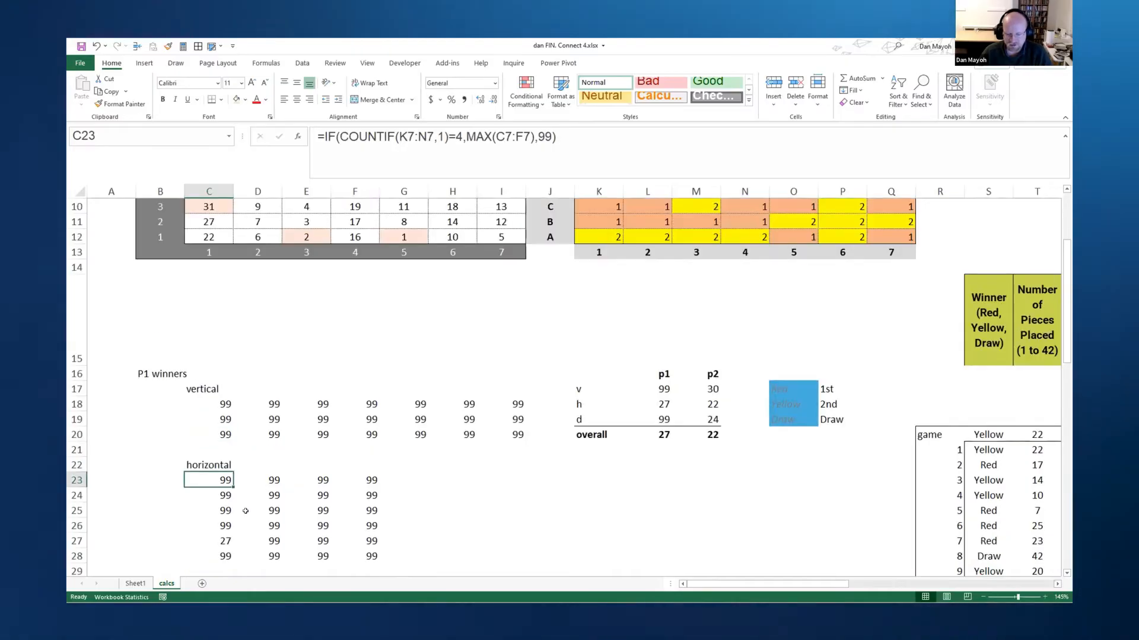
pyautogui.click(231, 544)
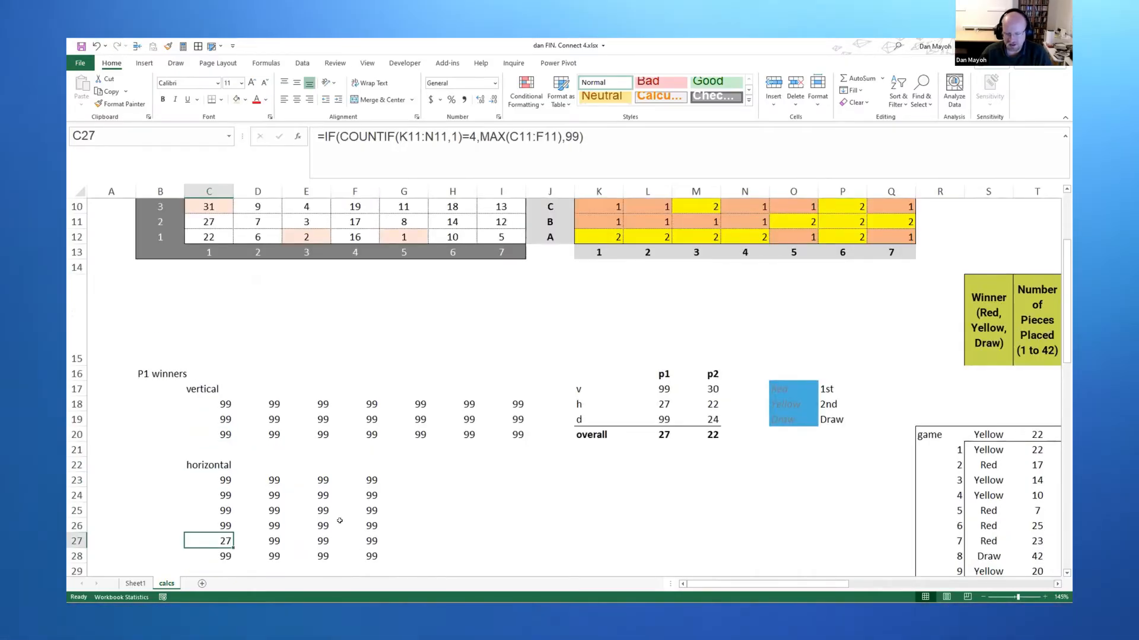
pyautogui.press('Escape')
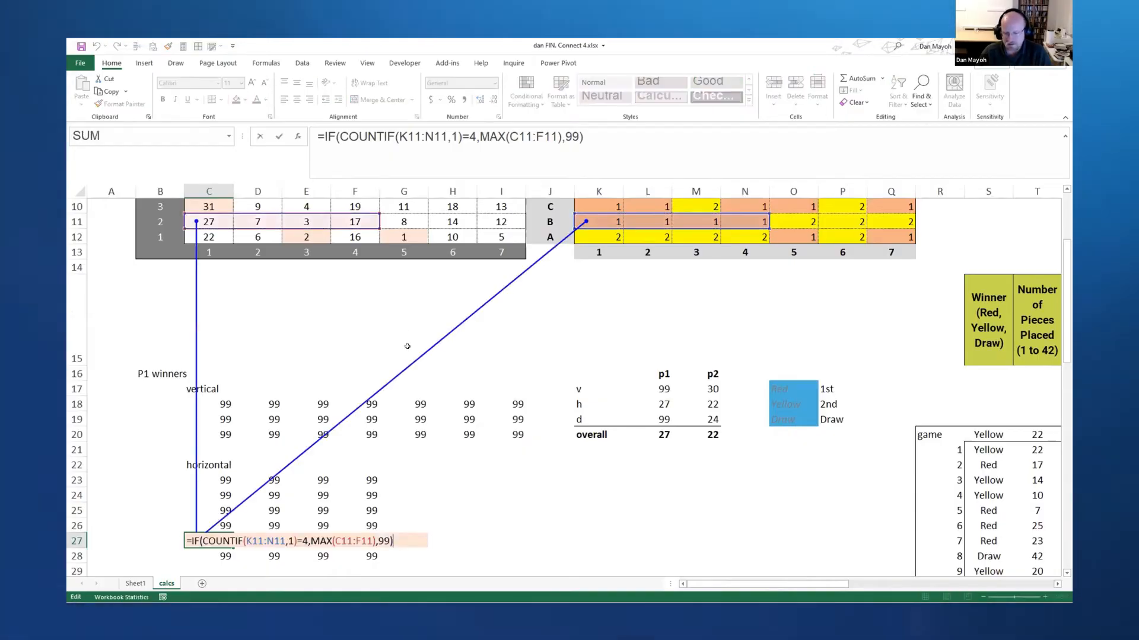
pyautogui.scroll(1, 634, 361)
pyautogui.scroll(1, 634, 362)
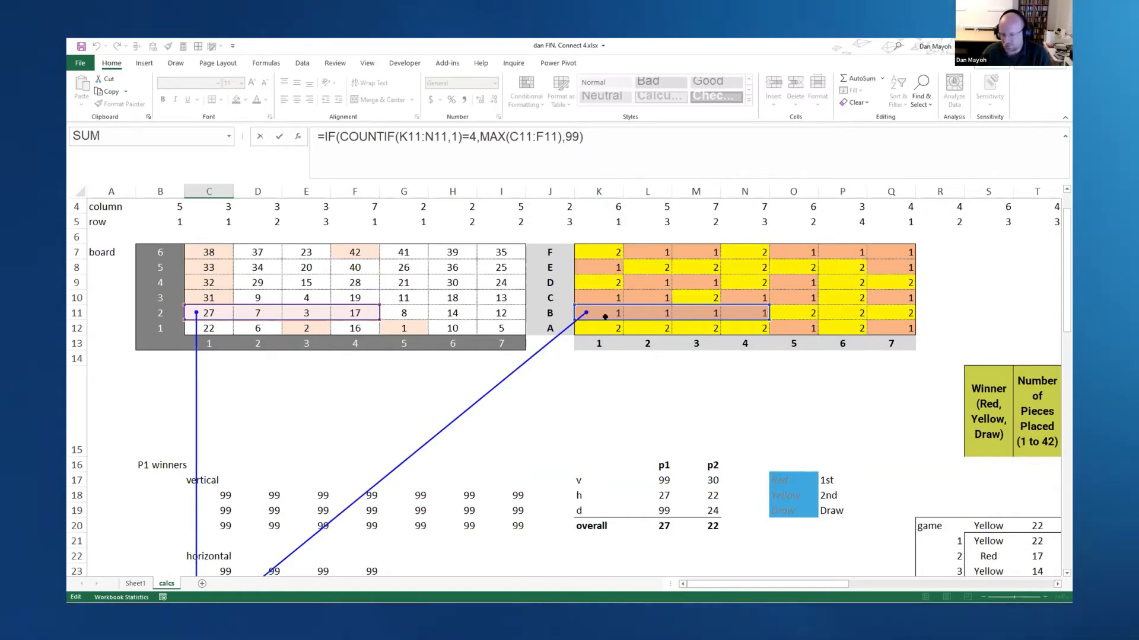
pyautogui.press('Return')
# - Check D28 and confirm C33's P2 vertical formula returning the column max or 99
pyautogui.click(257, 313)
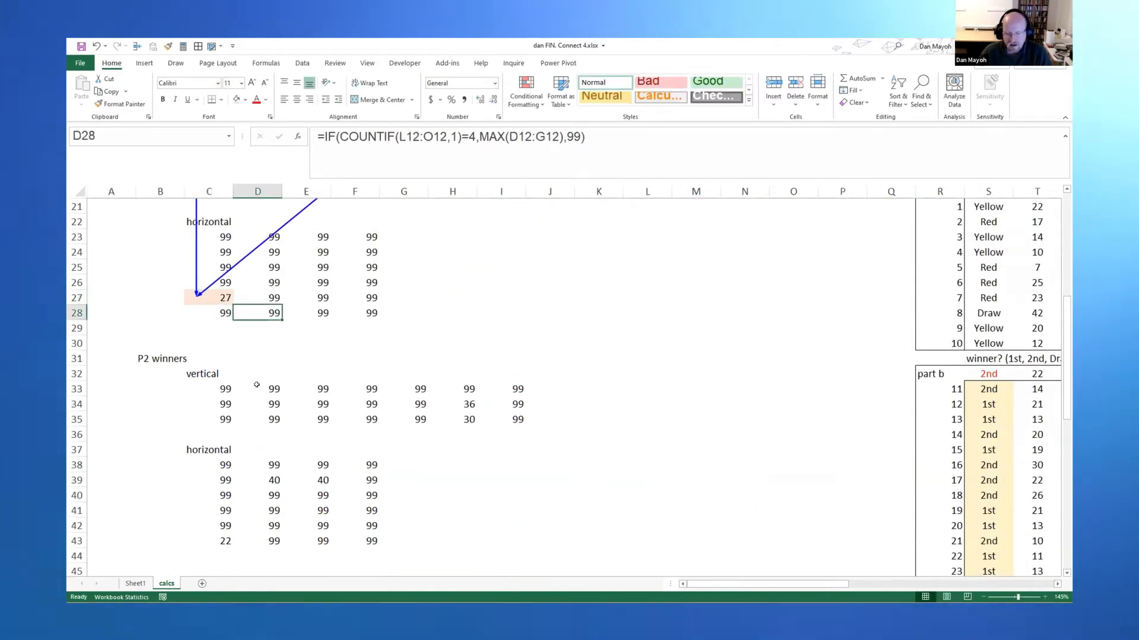
pyautogui.scroll(3, 267, 355)
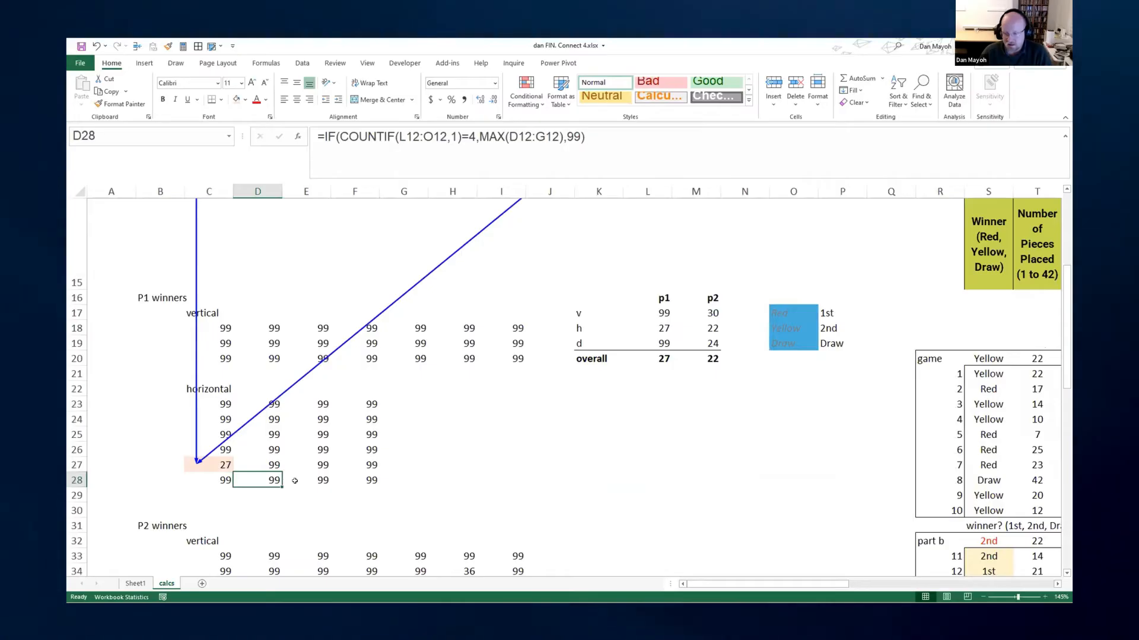
pyautogui.scroll(-3, 294, 481)
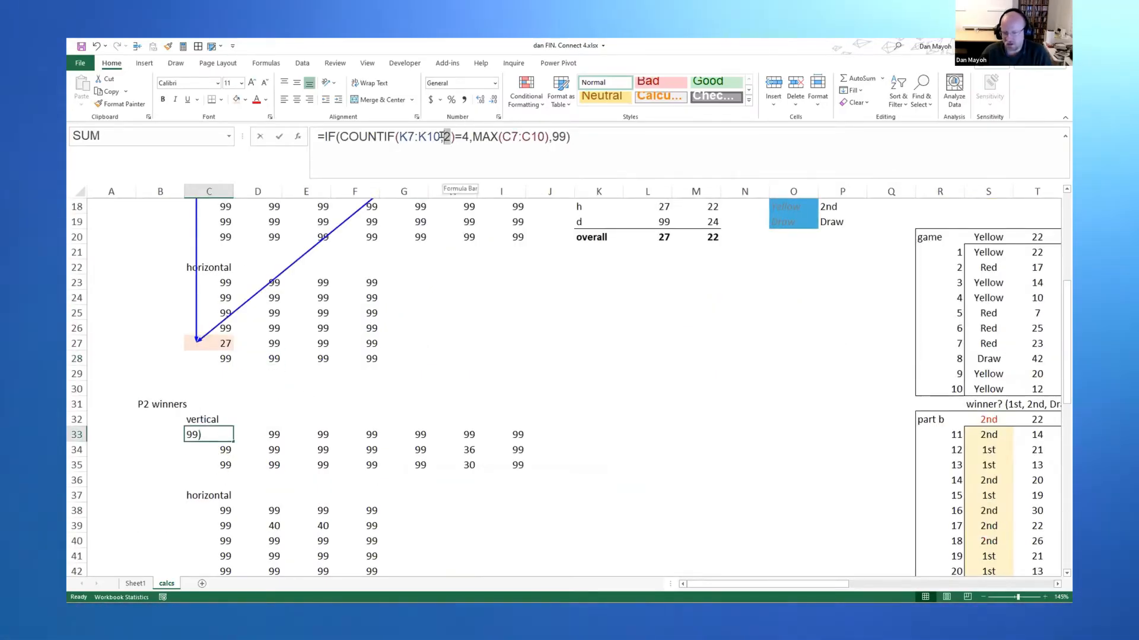
pyautogui.press('Escape')
pyautogui.scroll(-5, 348, 407)
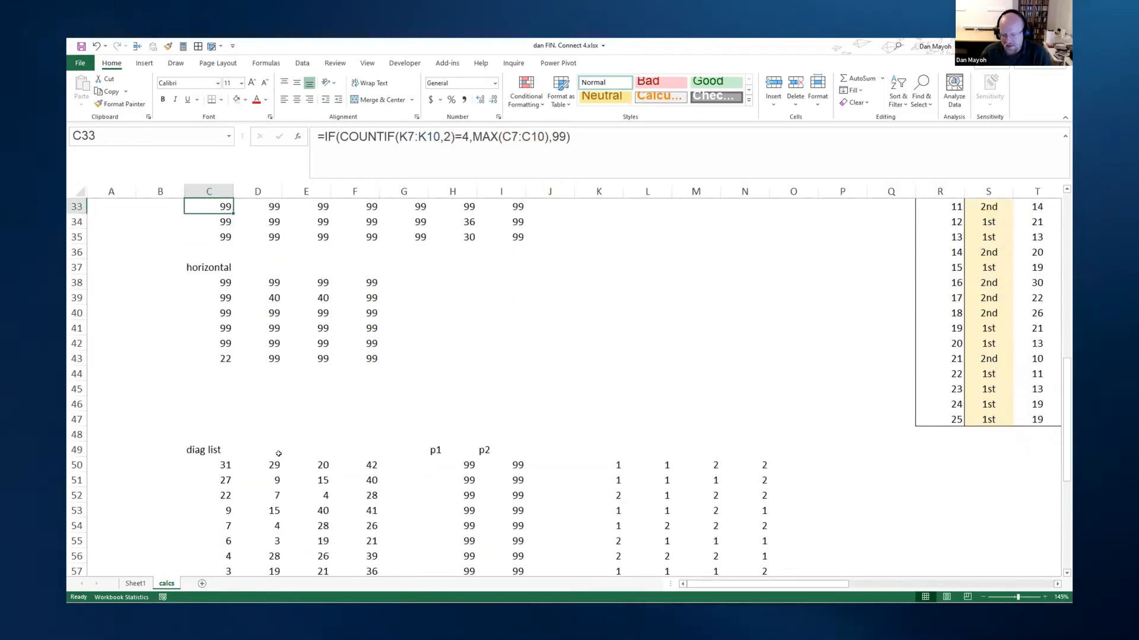
pyautogui.scroll(-2, 277, 454)
pyautogui.scroll(-2, 278, 452)
pyautogui.scroll(-4, 278, 438)
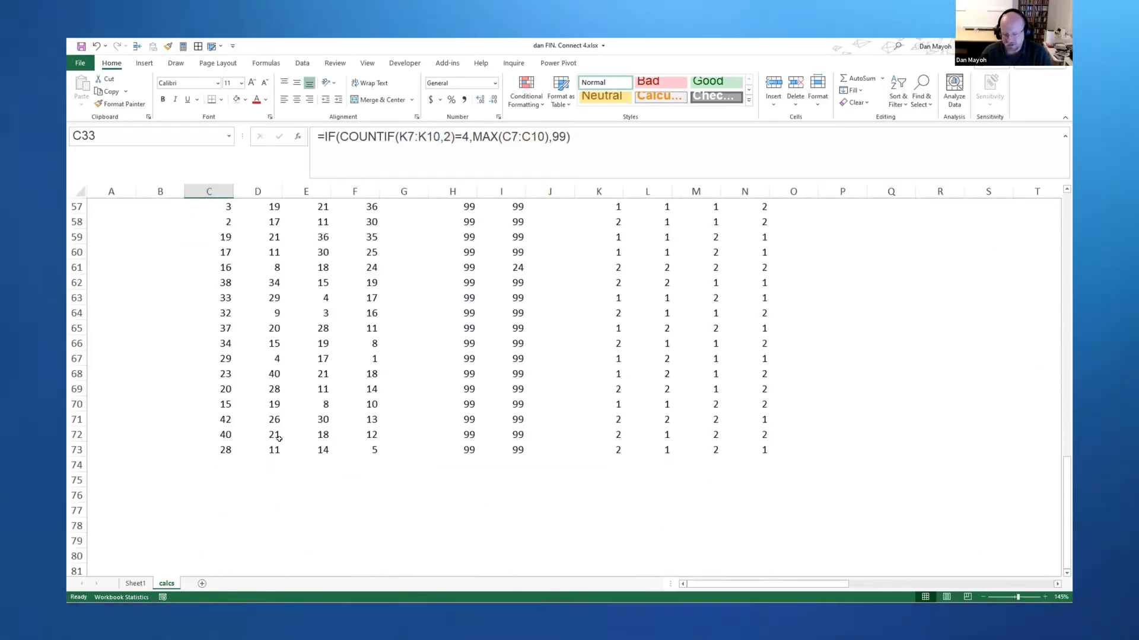
pyautogui.scroll(3, 267, 419)
pyautogui.scroll(2, 246, 387)
pyautogui.click(228, 328)
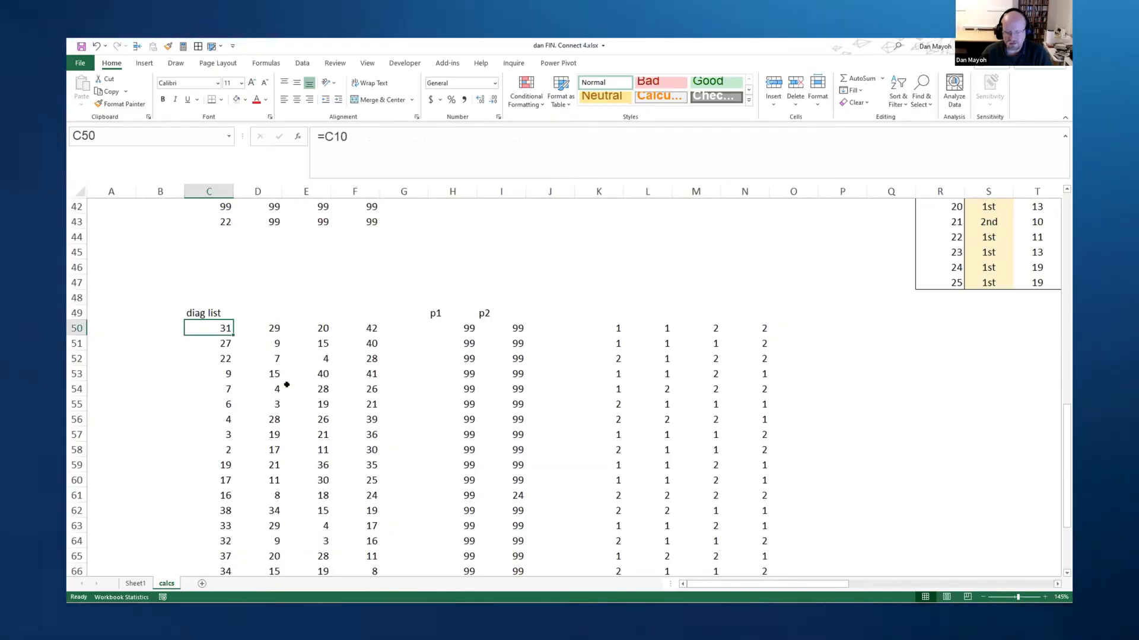
pyautogui.scroll(5, 241, 370)
pyautogui.click(226, 372)
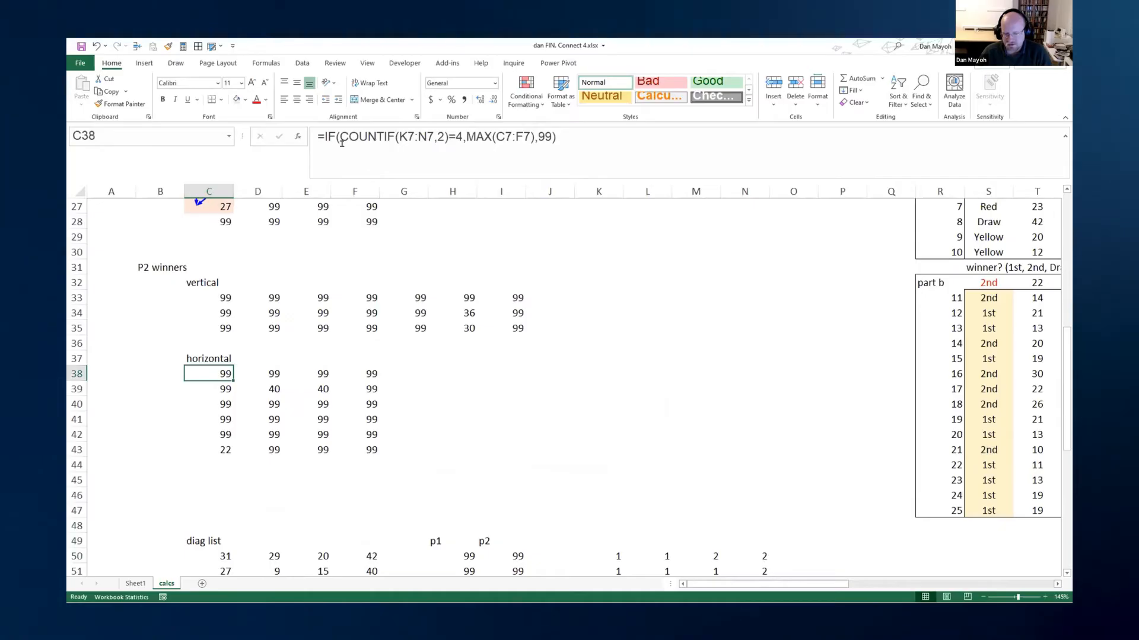
pyautogui.moveTo(399, 136); pyautogui.dragTo(445, 135)
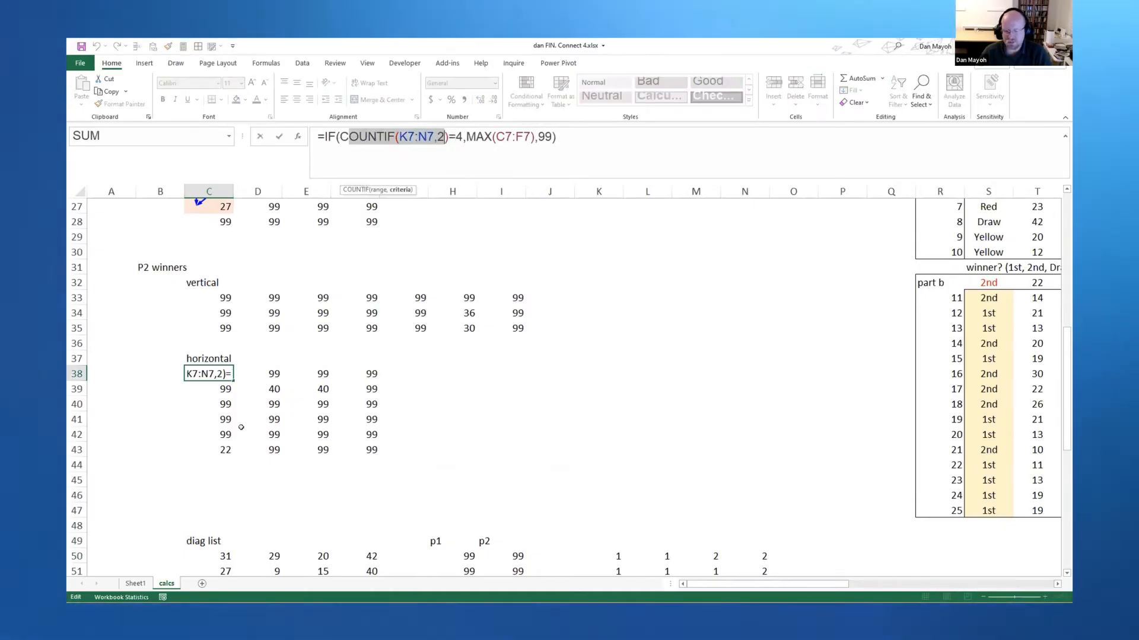
pyautogui.press('Escape')
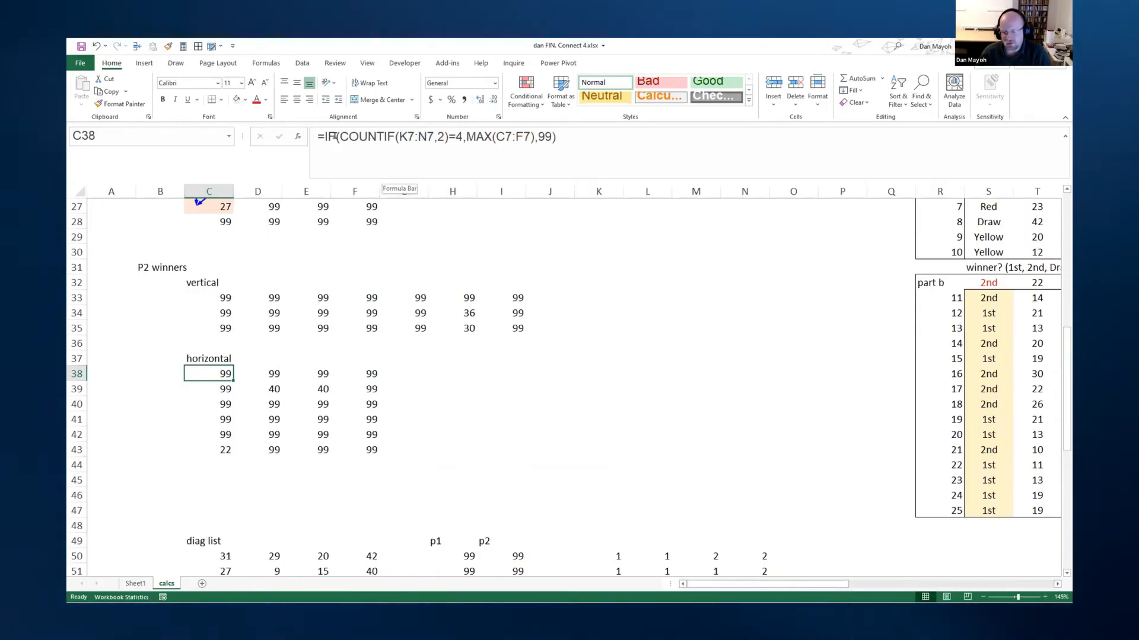
pyautogui.click(444, 136)
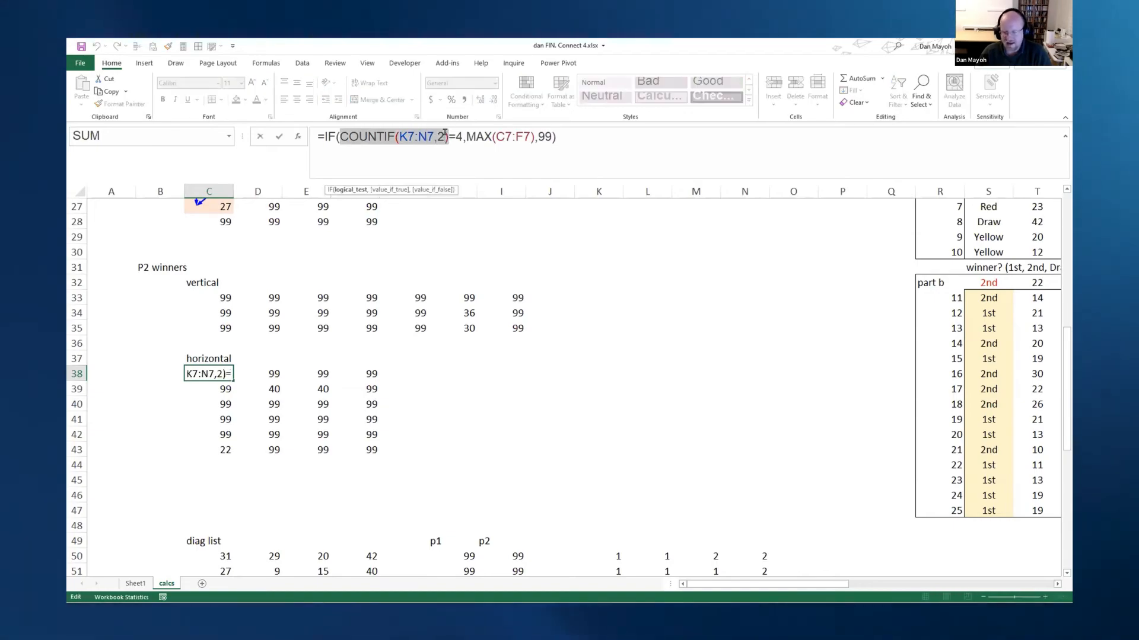
pyautogui.press('Escape')
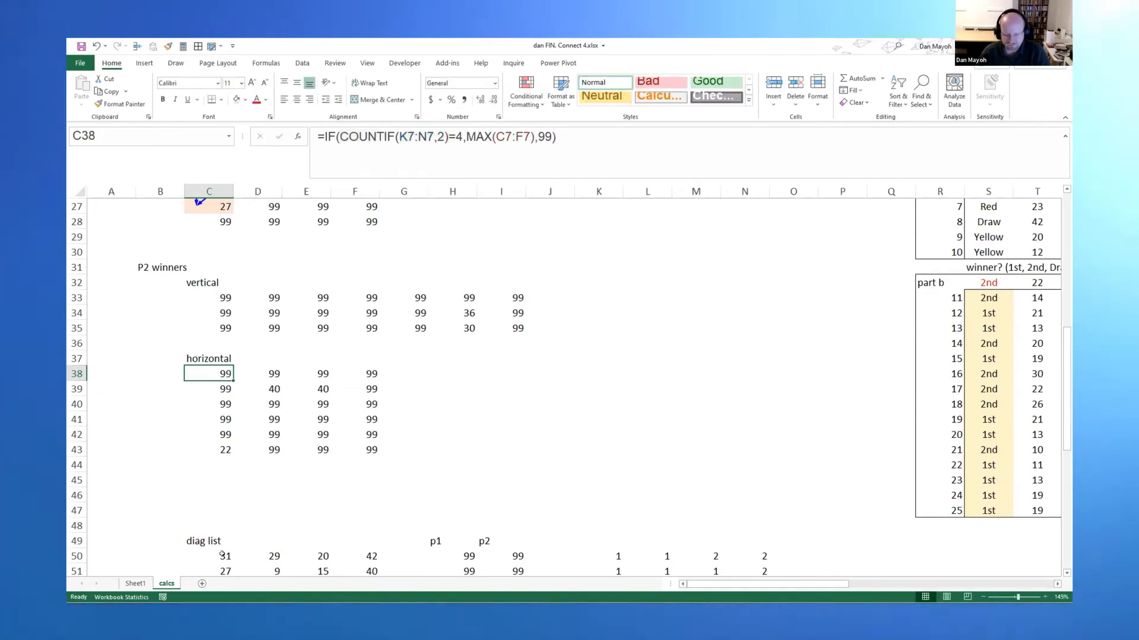
pyautogui.click(208, 556)
pyautogui.scroll(-6, 355, 401)
pyautogui.scroll(-2, 356, 400)
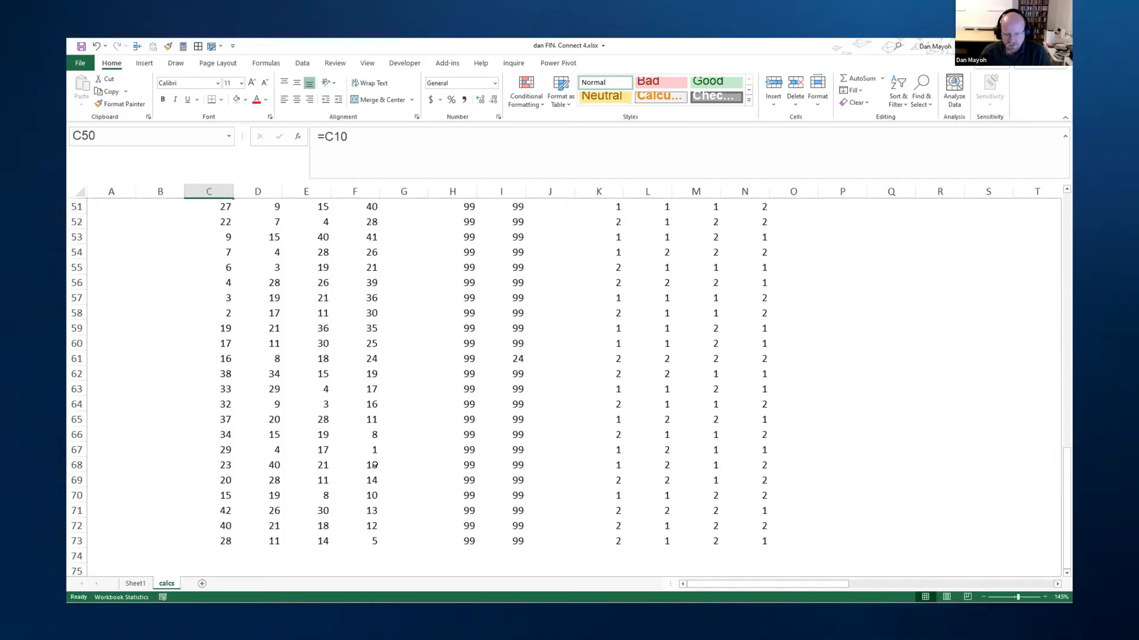
pyautogui.click(226, 252)
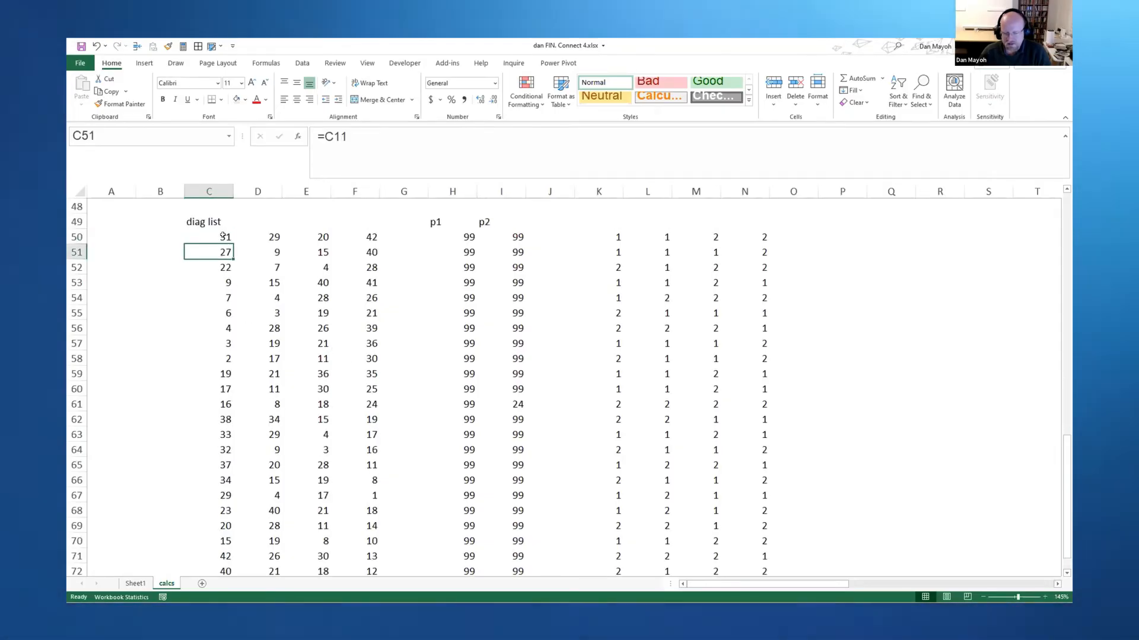
pyautogui.press('Up')
pyautogui.press('Right')
pyautogui.press('Right')
pyautogui.press('Right')
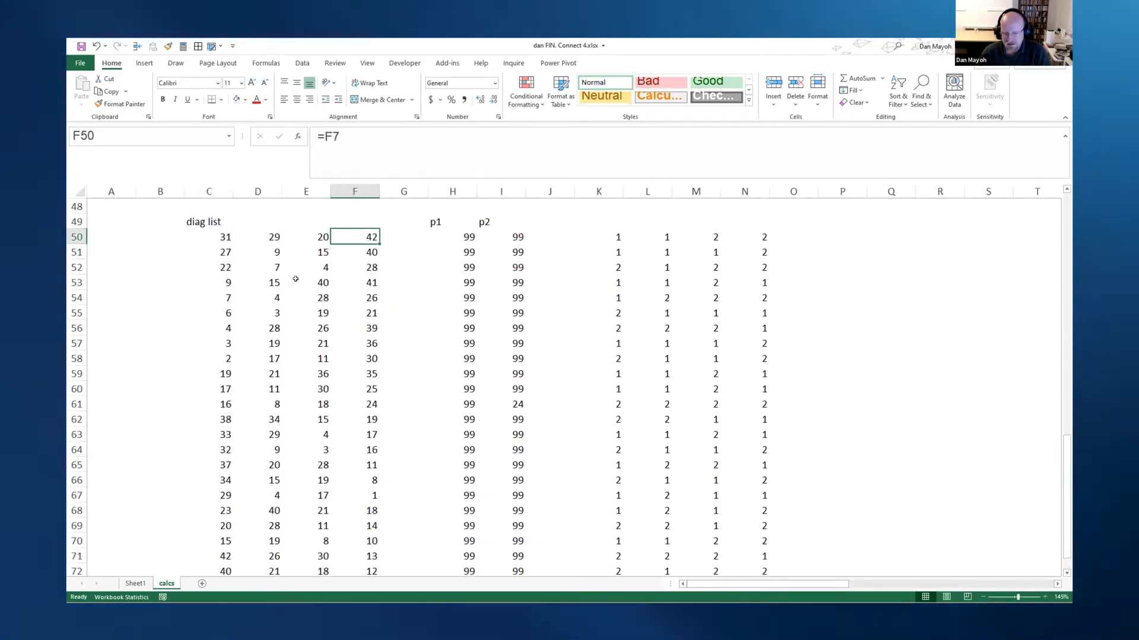
pyautogui.press('Left')
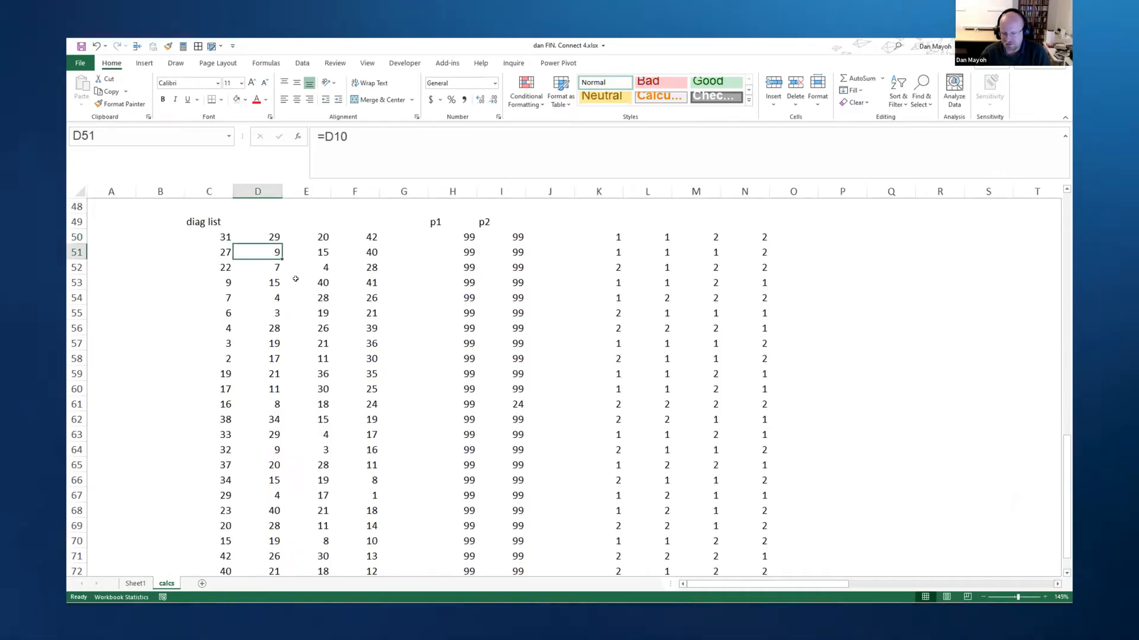
pyautogui.press('Up')
pyautogui.press('Left')
pyautogui.press('Right')
pyautogui.press('Right')
pyautogui.press('Right')
pyautogui.press('Right')
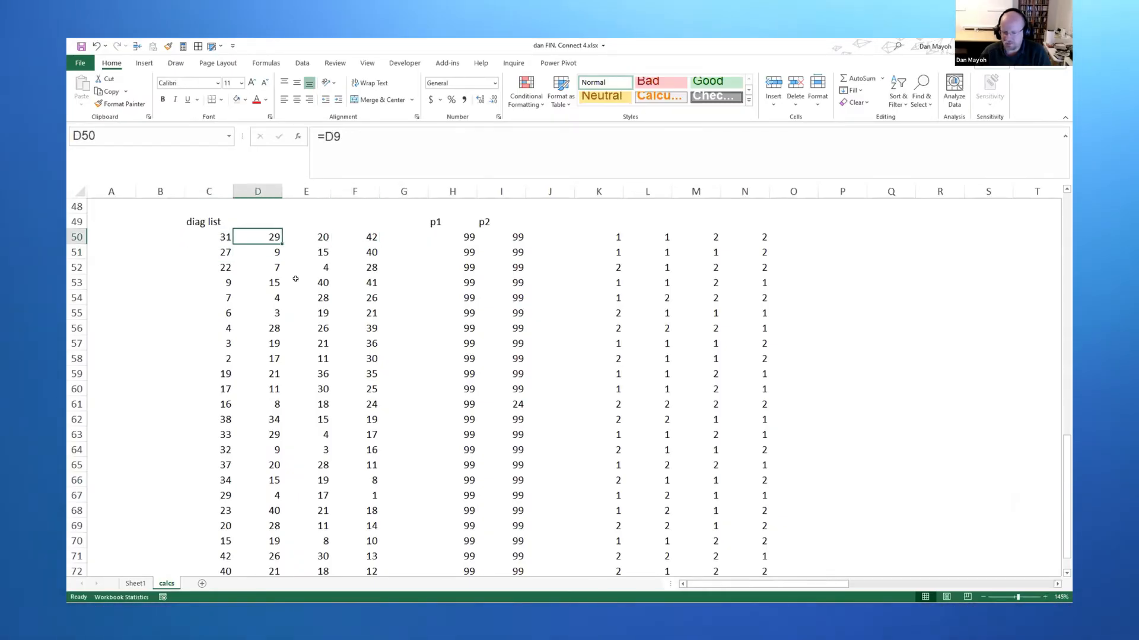
pyautogui.moveTo(213, 237); pyautogui.dragTo(225, 526)
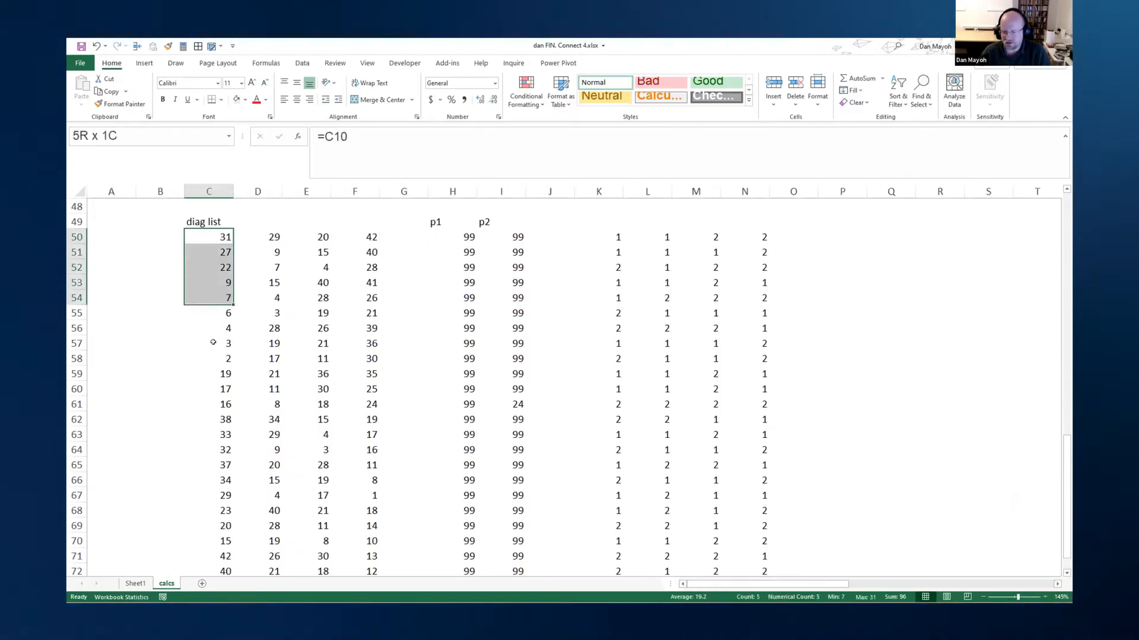
pyautogui.moveTo(225, 571); pyautogui.dragTo(214, 559)
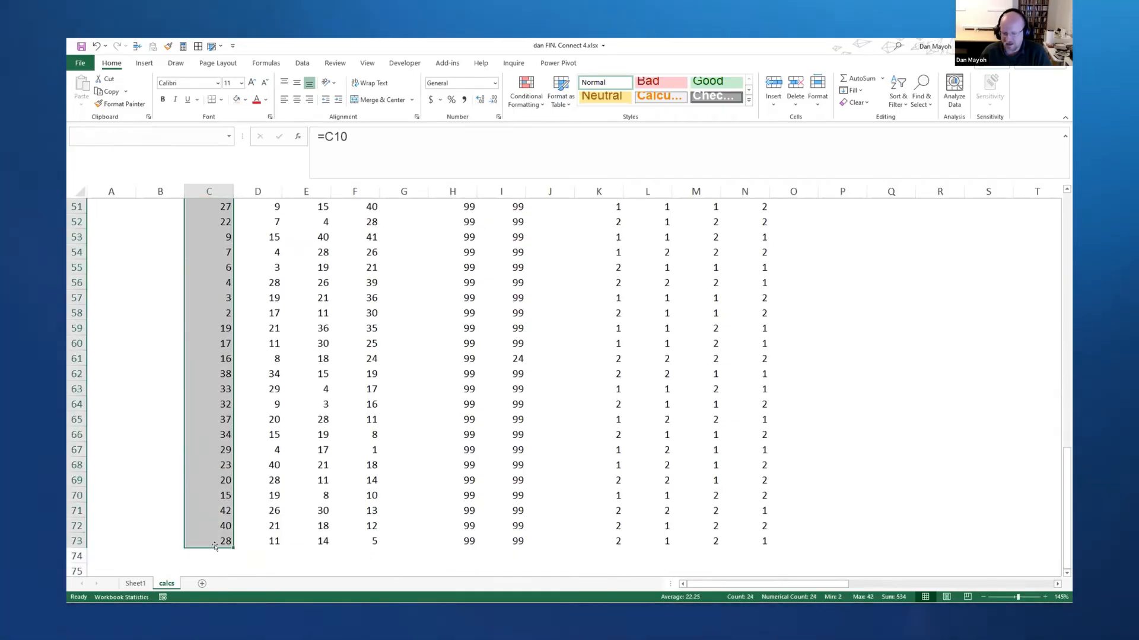
pyautogui.scroll(5, 254, 445)
pyautogui.moveTo(209, 419); pyautogui.dragTo(355, 435)
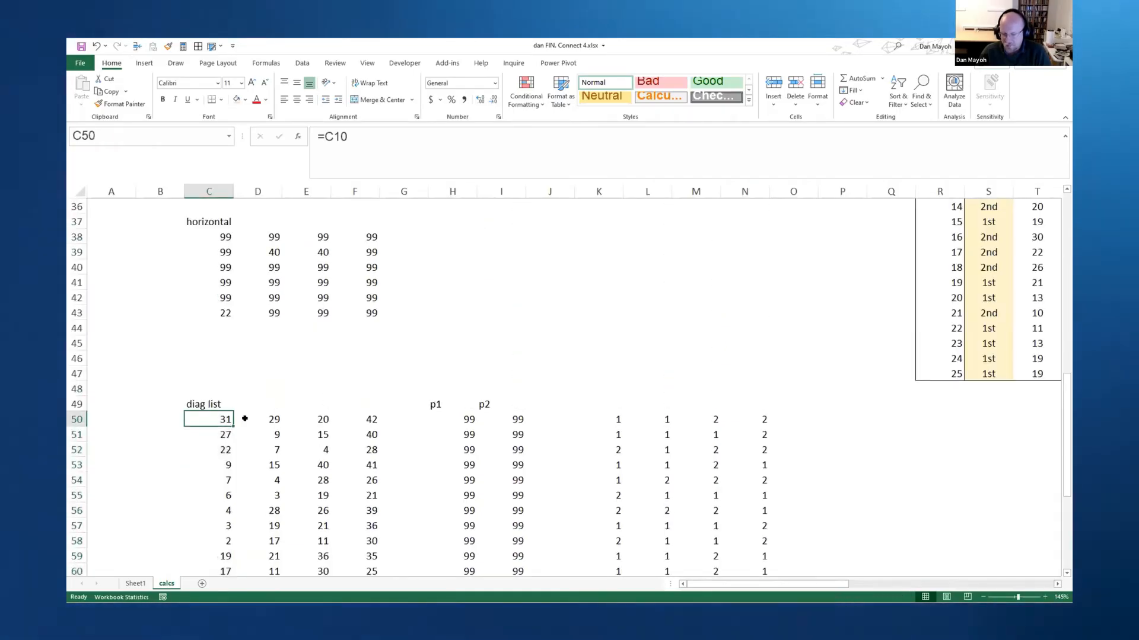
pyautogui.scroll(5, 307, 396)
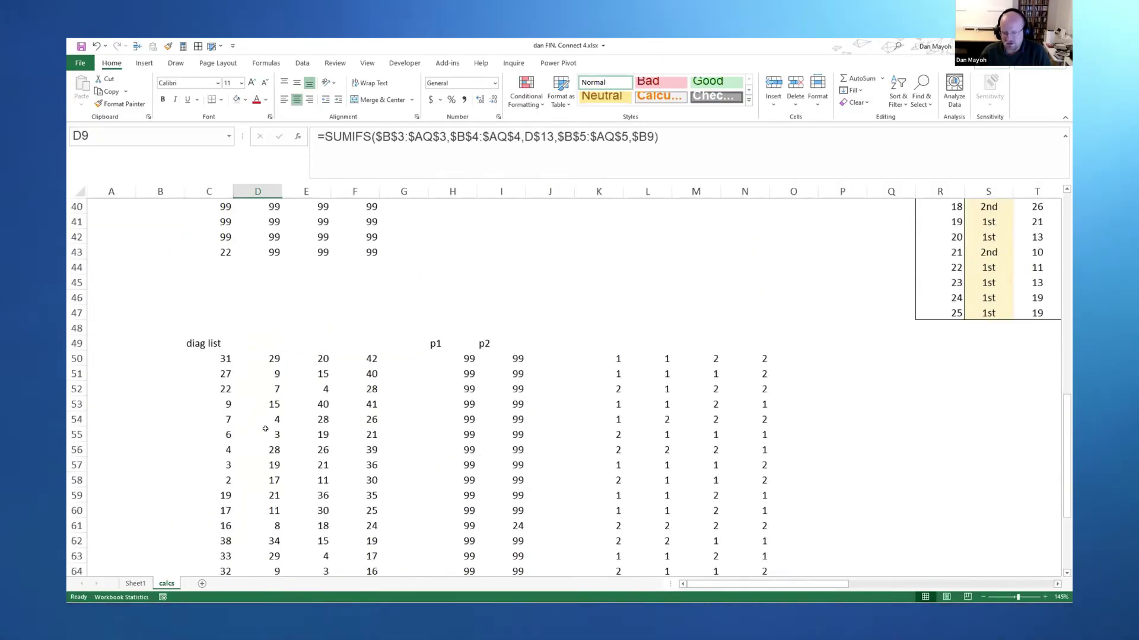
pyautogui.scroll(-3, 265, 429)
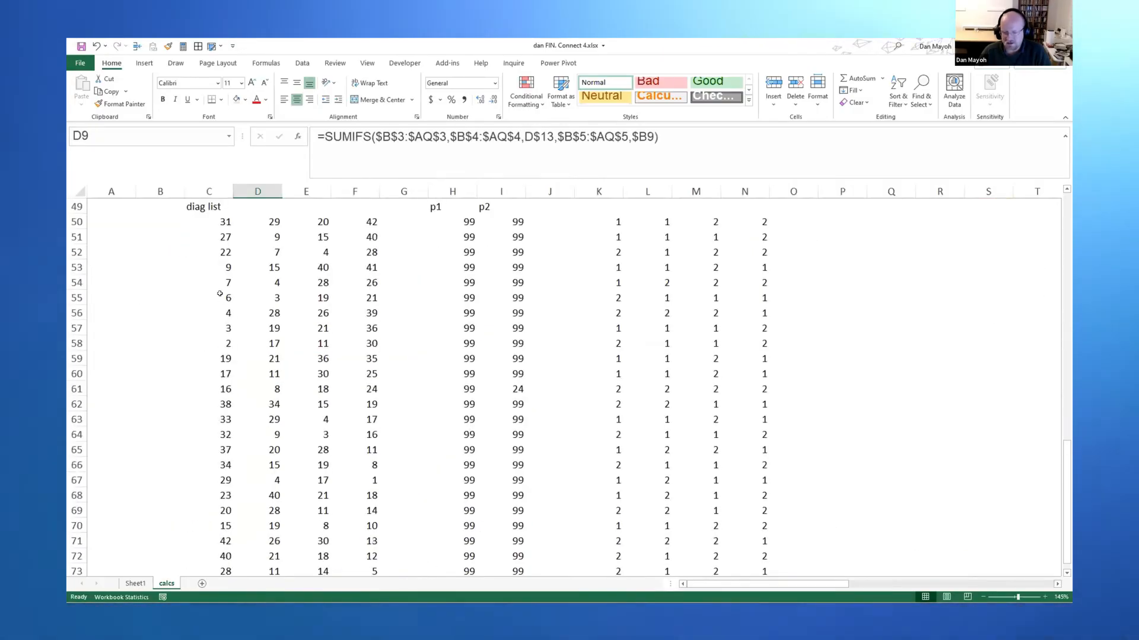
pyautogui.click(213, 267)
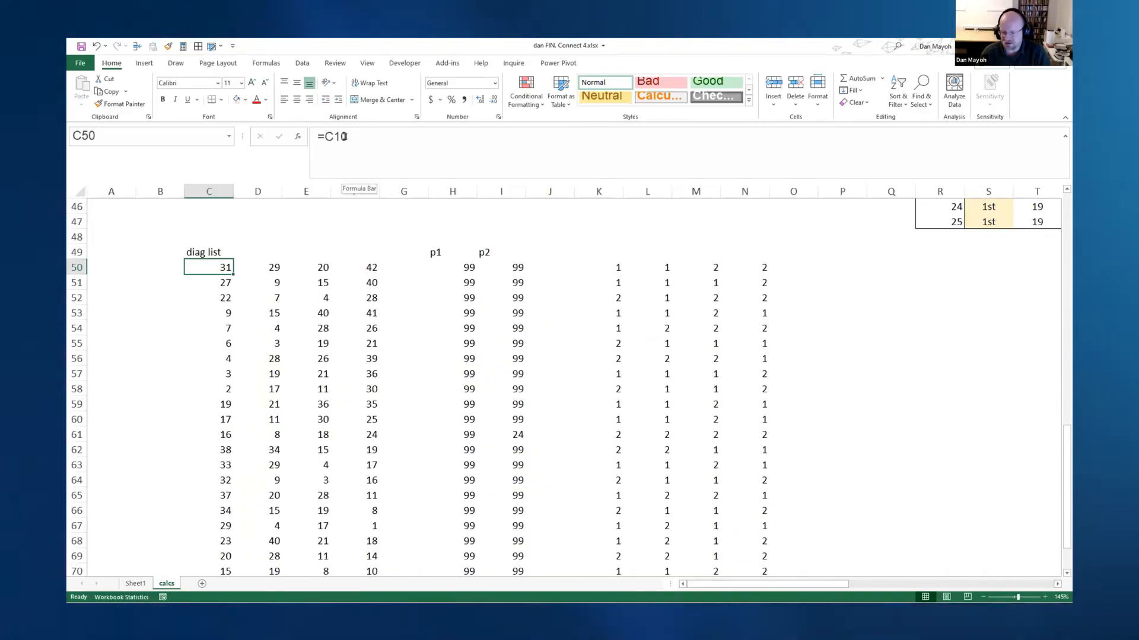
pyautogui.press('Right')
pyautogui.press('Right')
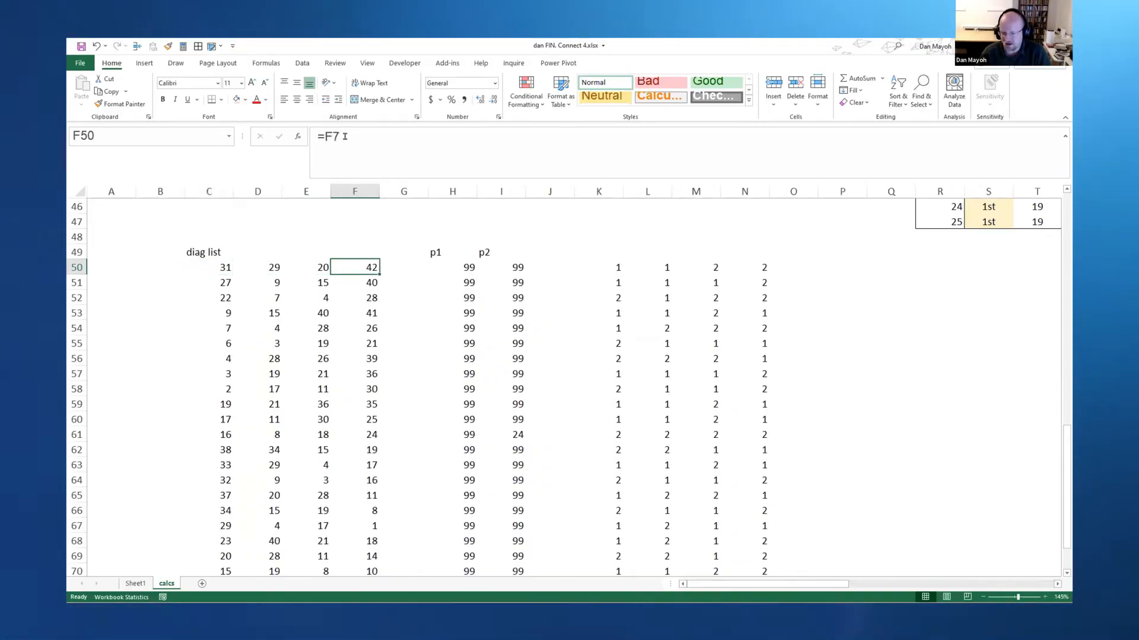
pyautogui.scroll(8, 375, 253)
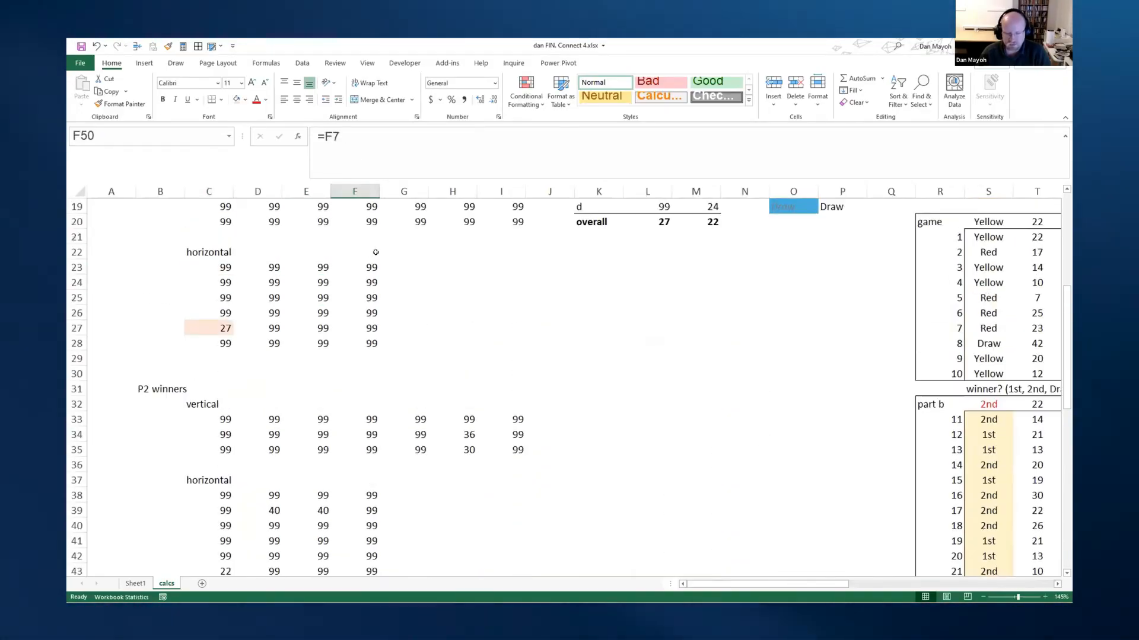
pyautogui.scroll(8, 369, 262)
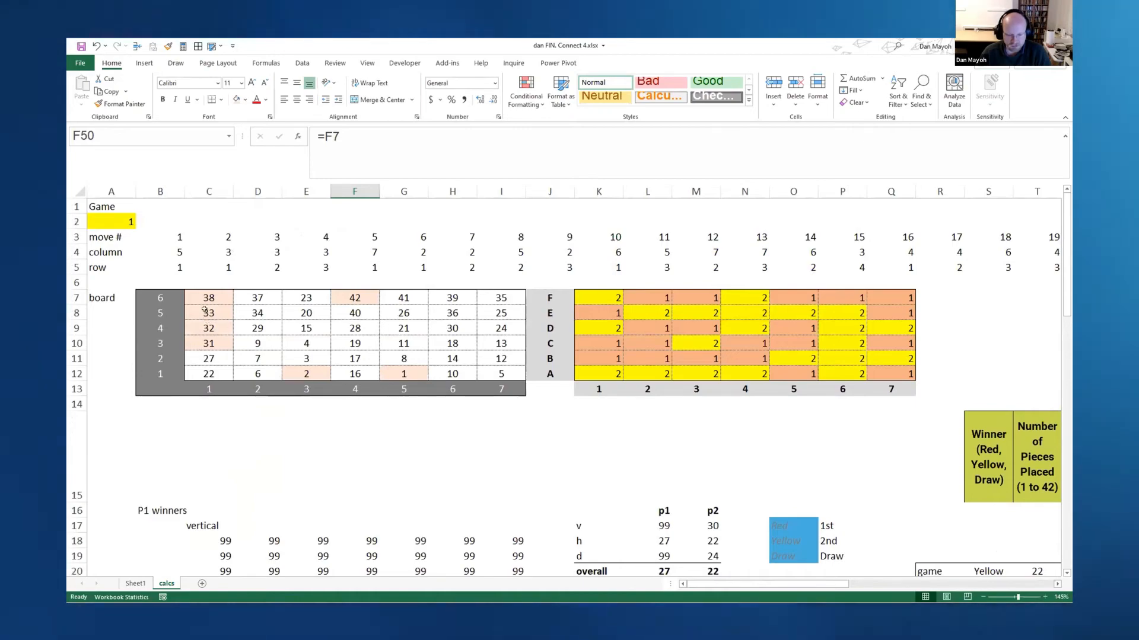
pyautogui.keyDown('ctrl'); pyautogui.click(249, 323); pyautogui.keyUp('ctrl')
pyautogui.keyDown('ctrl'); pyautogui.click(307, 312); pyautogui.keyUp('ctrl')
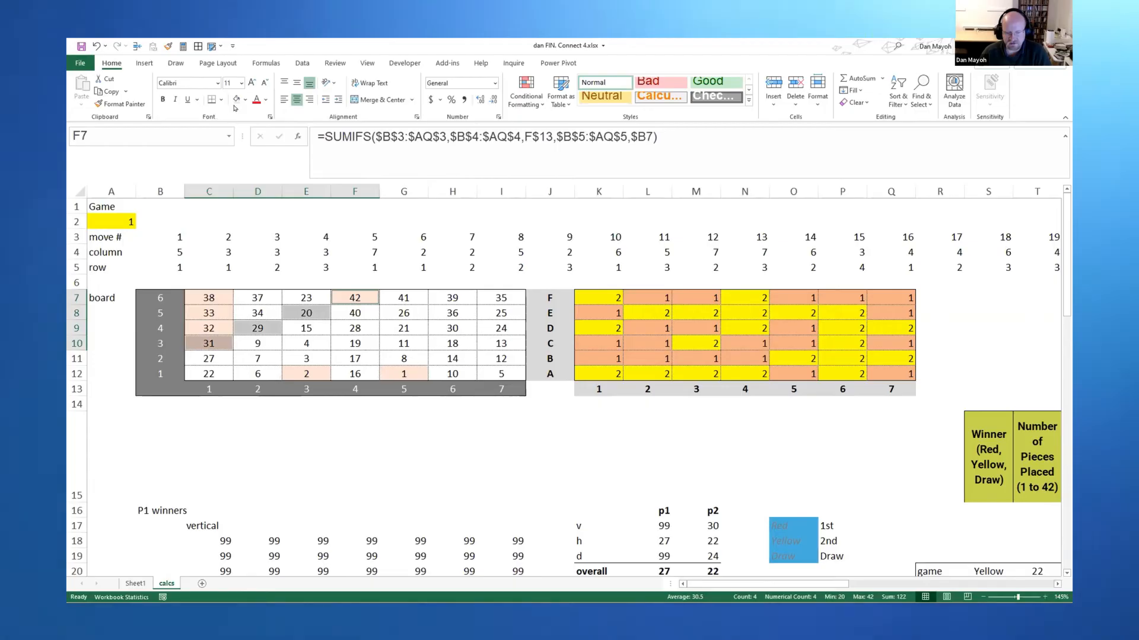
pyautogui.click(245, 100)
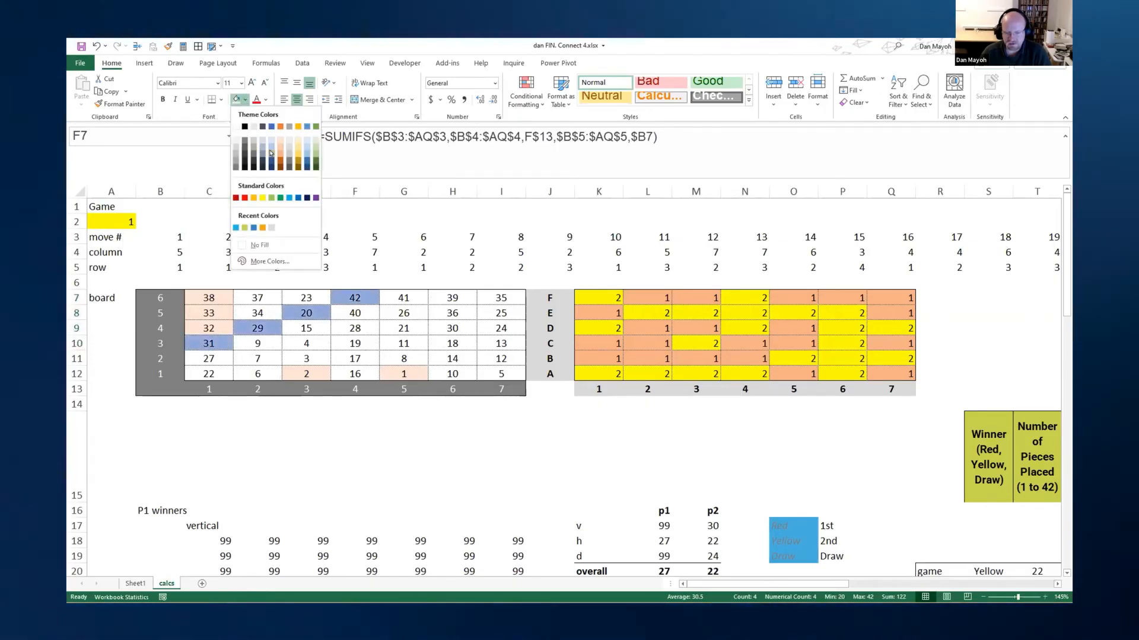
pyautogui.click(270, 151)
pyautogui.click(248, 327)
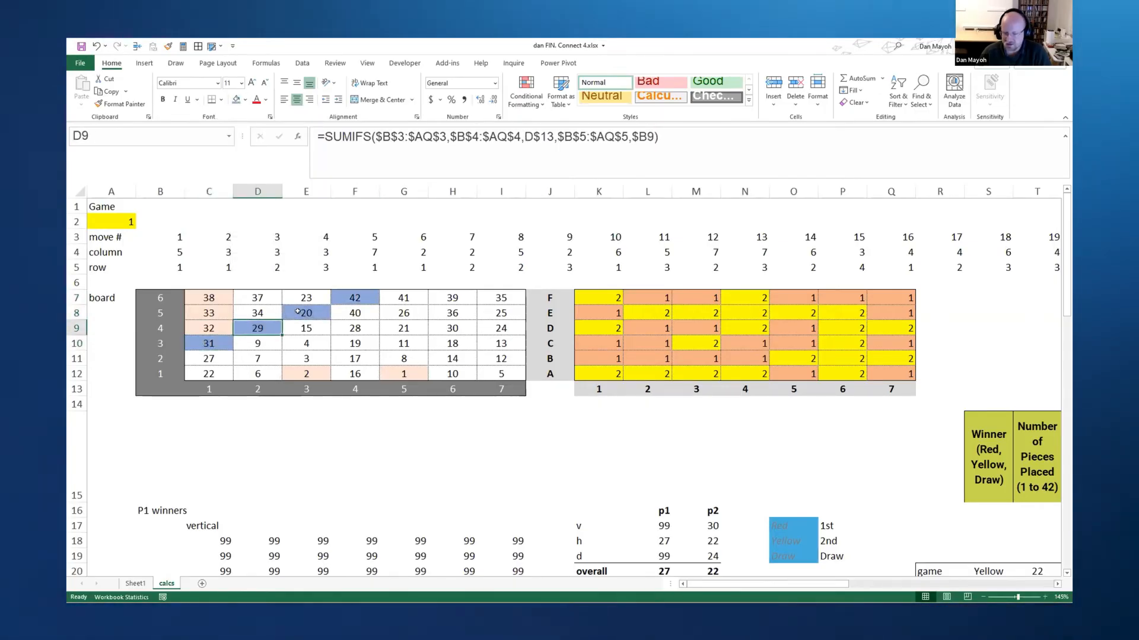
pyautogui.click(354, 298)
pyautogui.scroll(-12, 354, 356)
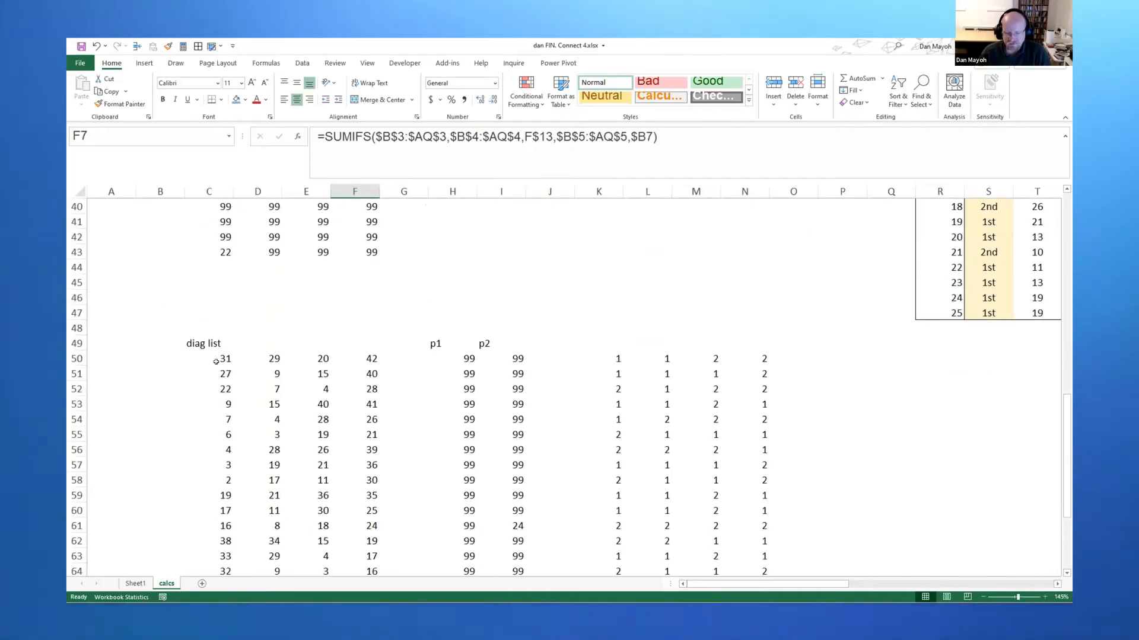
pyautogui.doubleClick(216, 360)
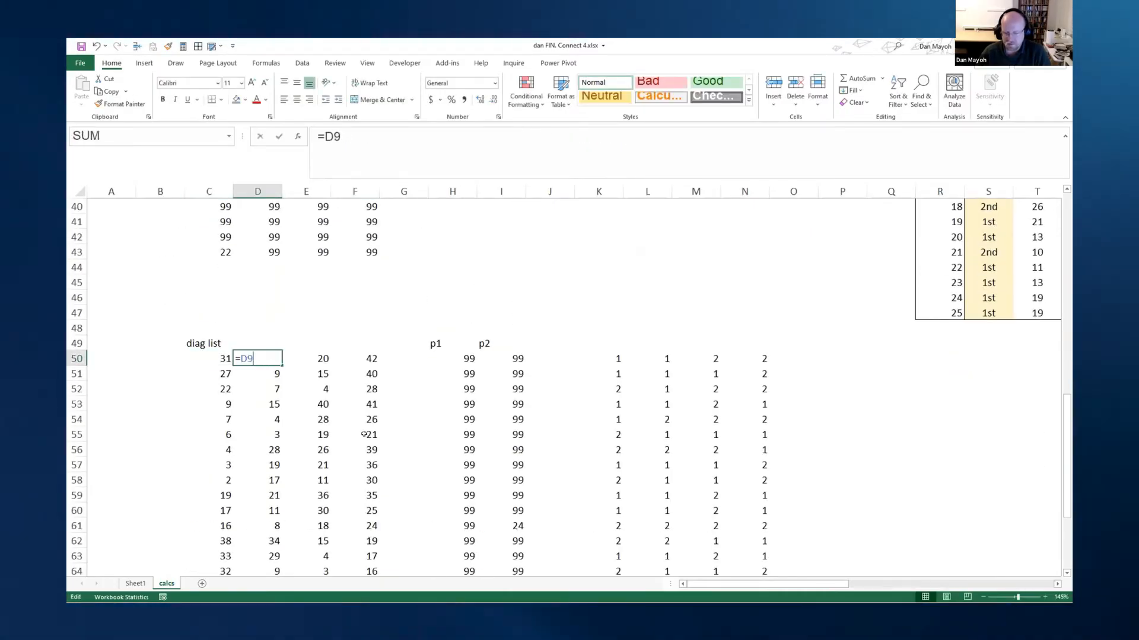
pyautogui.press('Tab')
pyautogui.press('Tab')
pyautogui.scroll(12, 362, 434)
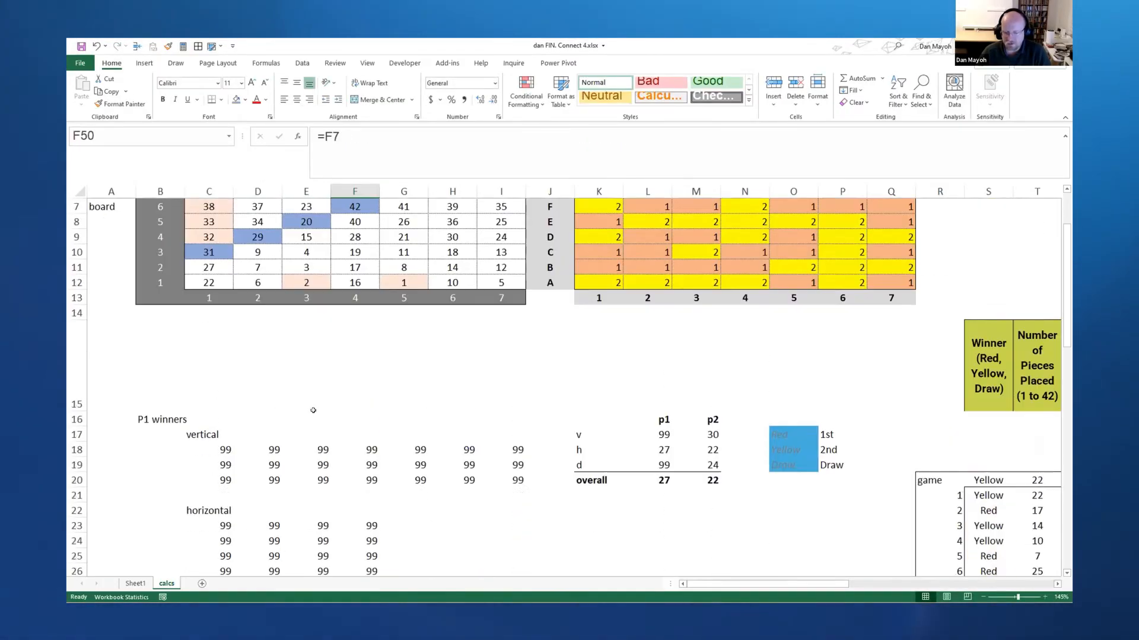
pyautogui.scroll(-12, 356, 300)
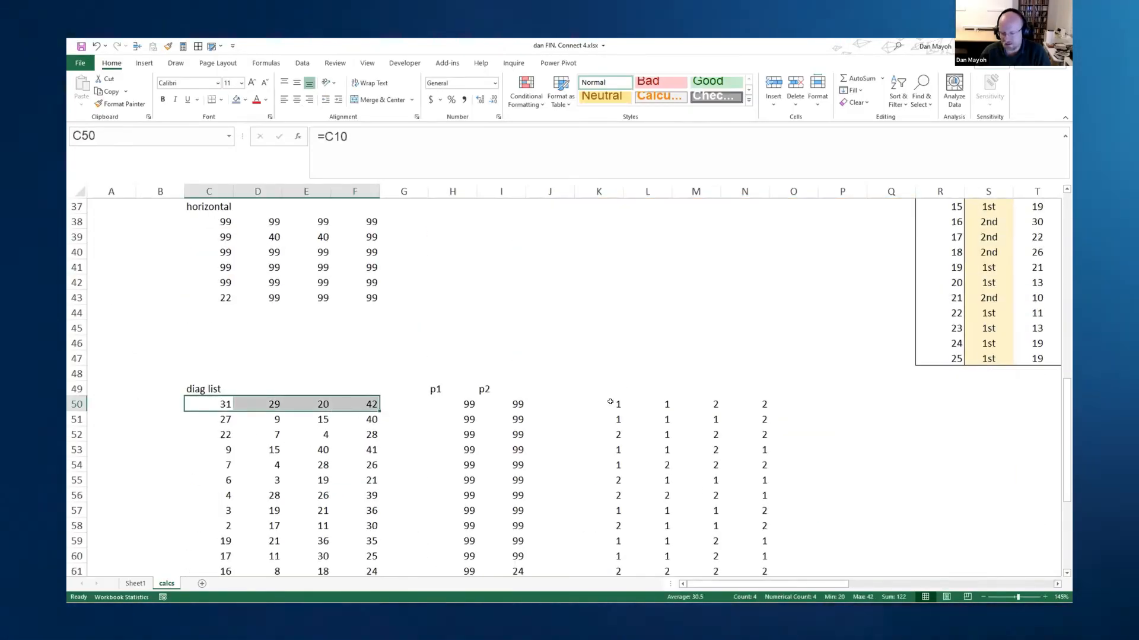
pyautogui.click(611, 403)
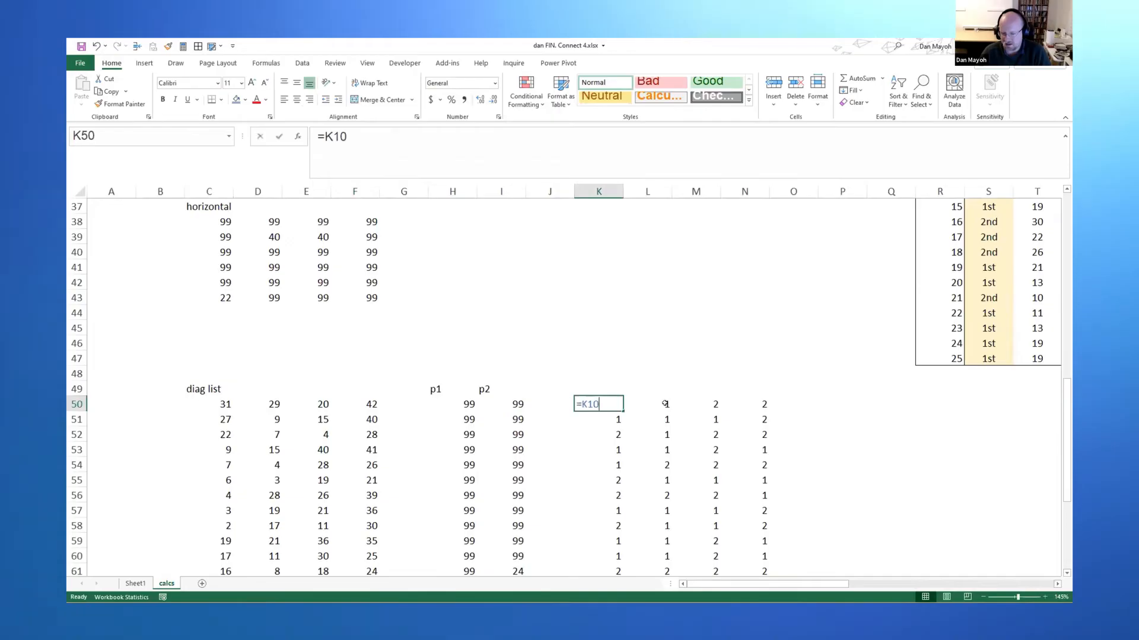
pyautogui.press('Right')
pyautogui.press('Right')
pyautogui.press('Right')
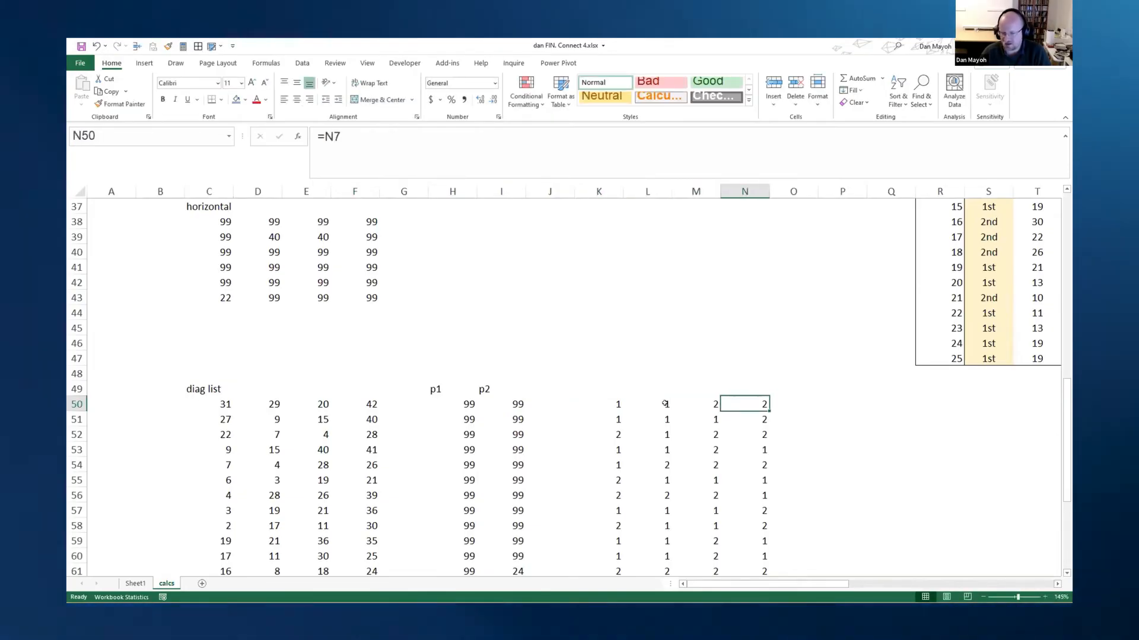
pyautogui.scroll(5, 664, 404)
pyautogui.scroll(5, 665, 403)
pyautogui.click(663, 329)
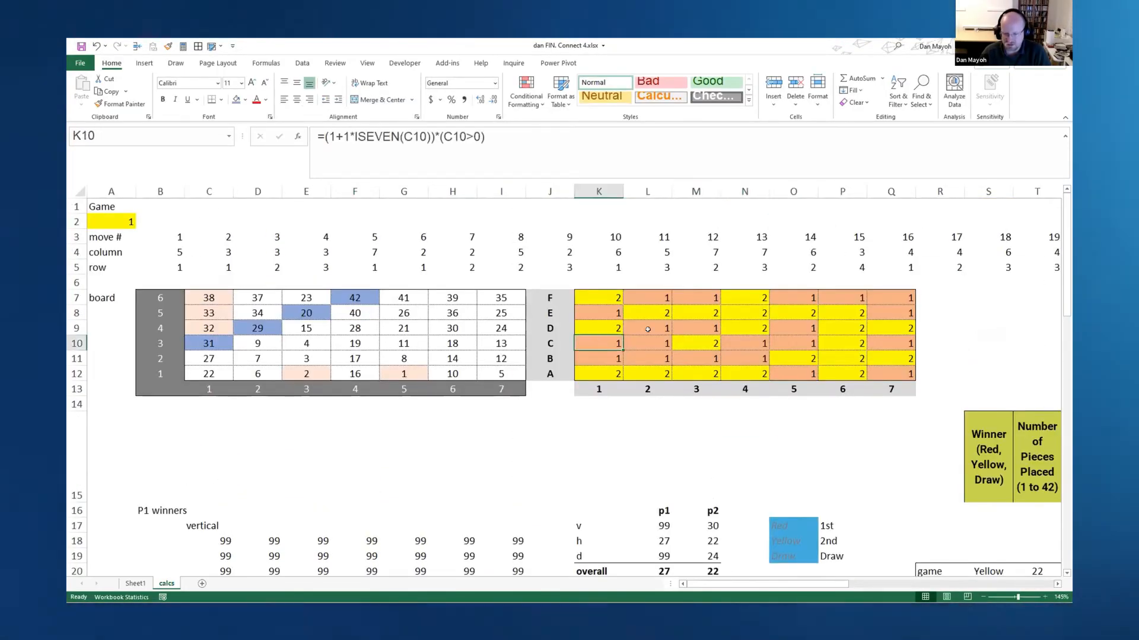
pyautogui.keyDown('ctrl'); pyautogui.click(710, 314); pyautogui.keyUp('ctrl')
pyautogui.keyDown('ctrl'); pyautogui.click(748, 297); pyautogui.keyUp('ctrl')
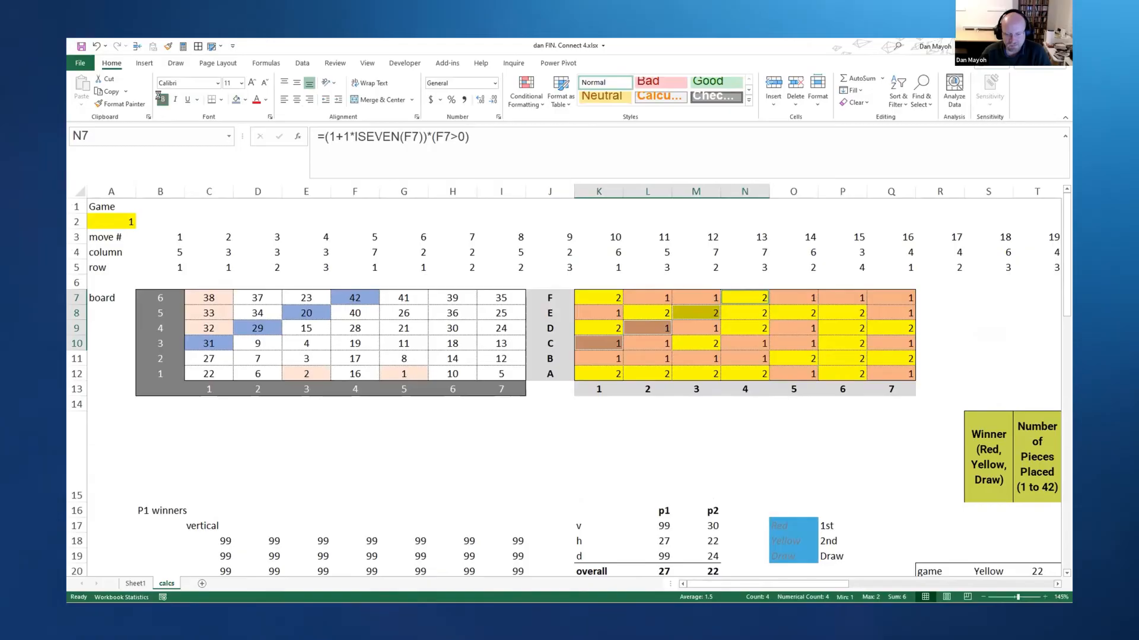
pyautogui.click(602, 375)
pyautogui.click(605, 344)
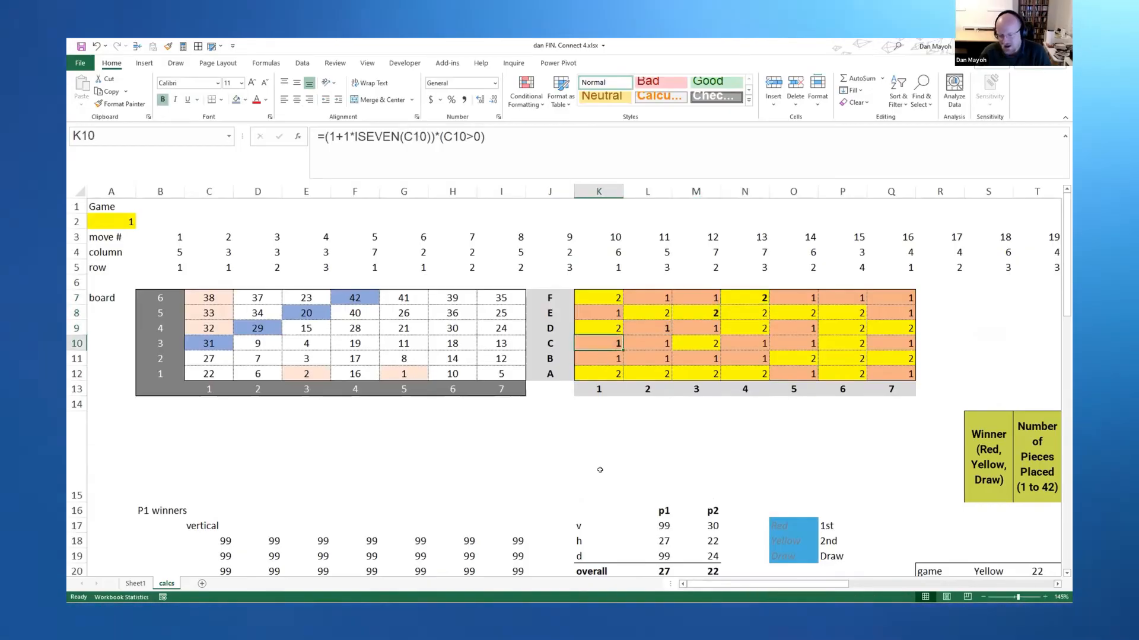
pyautogui.scroll(-7, 605, 344)
pyautogui.scroll(-7, 609, 321)
pyautogui.moveTo(610, 311); pyautogui.dragTo(783, 311)
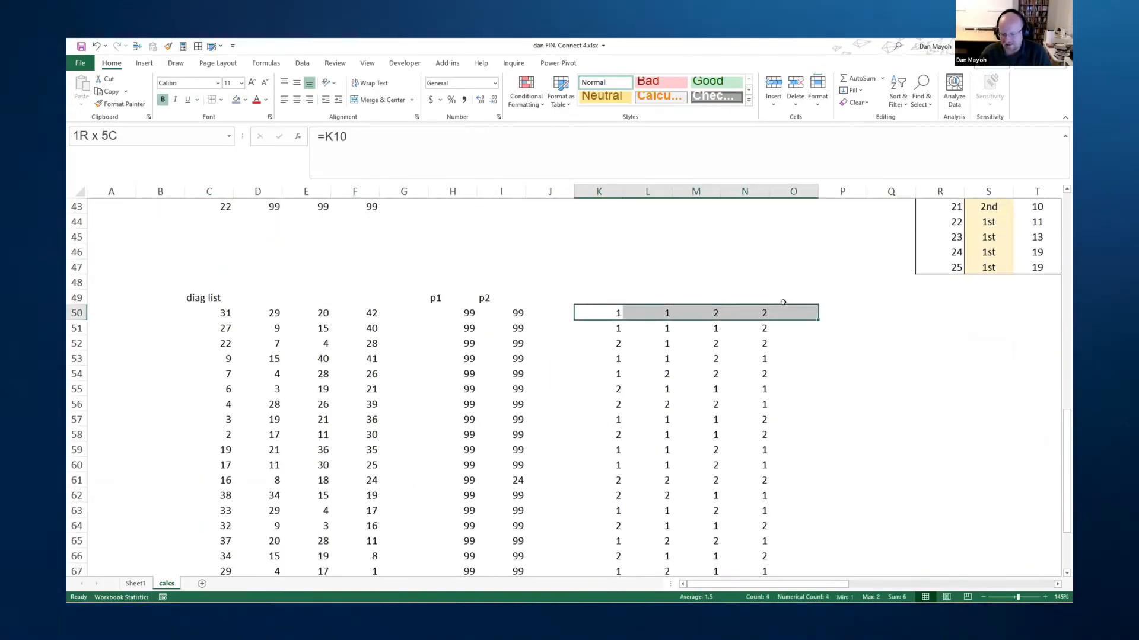
pyautogui.click(466, 311)
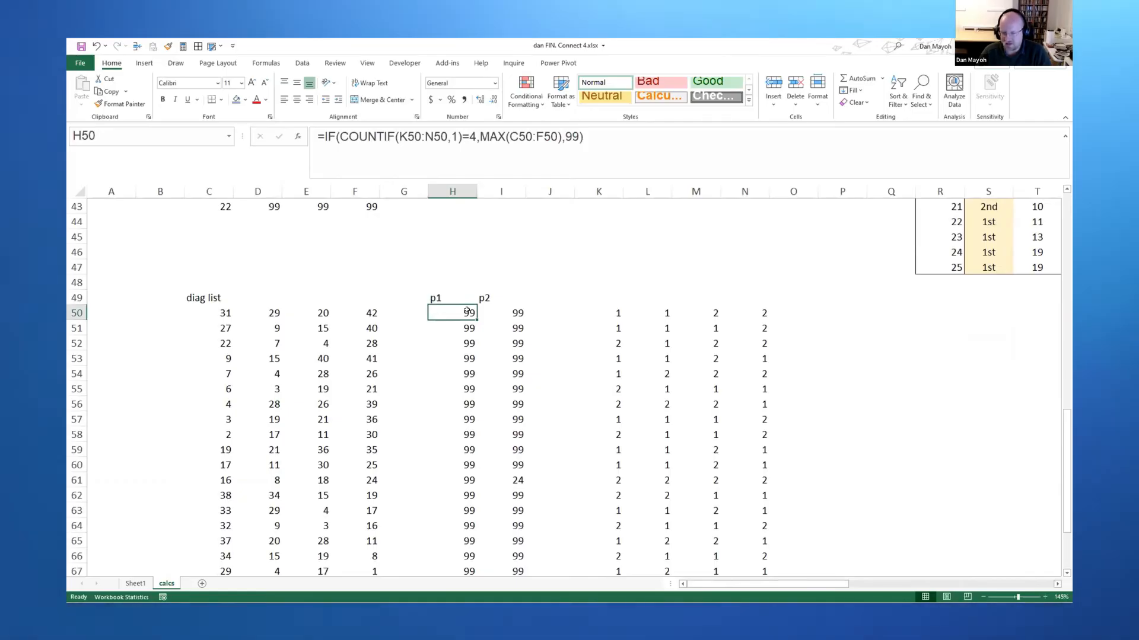
pyautogui.scroll(8, 466, 311)
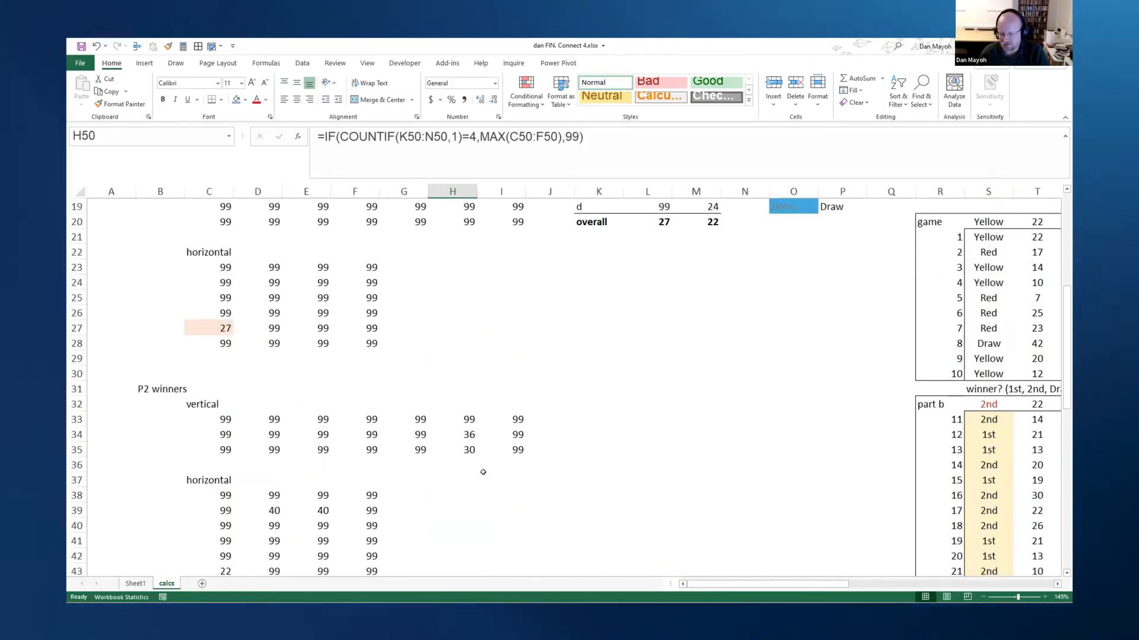
pyautogui.scroll(-9, 485, 471)
pyautogui.press('Down')
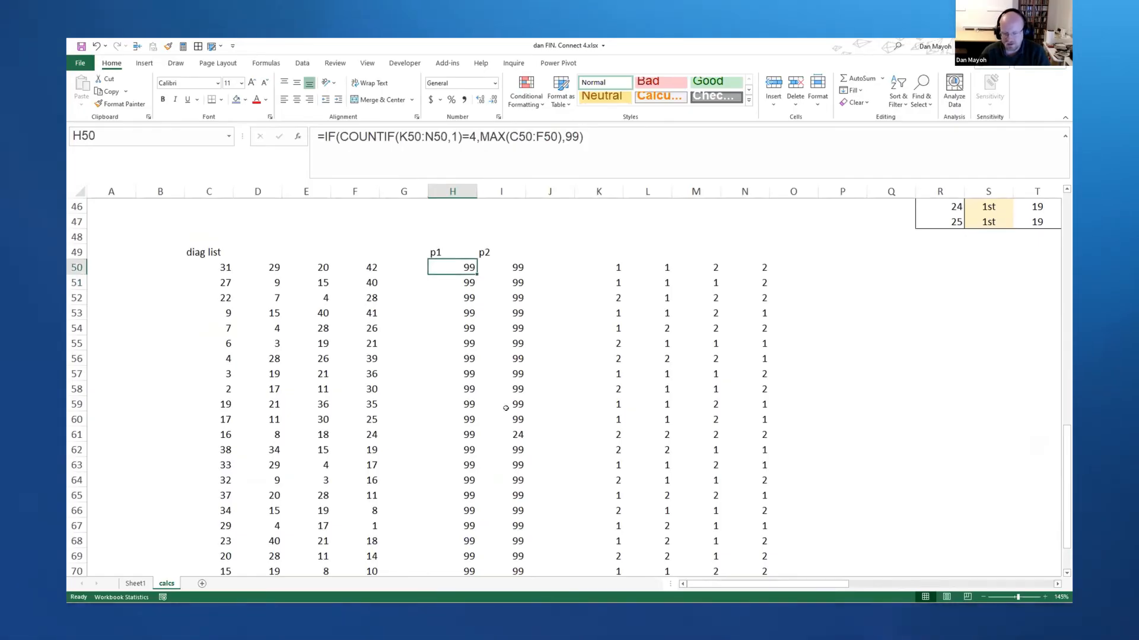
pyautogui.press('Right')
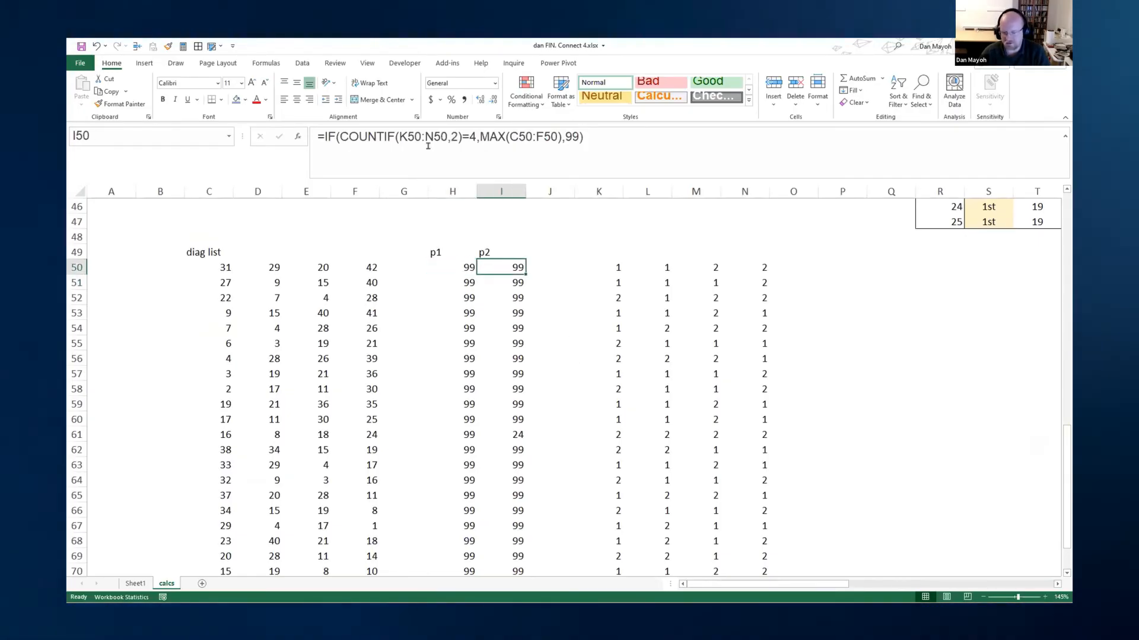
pyautogui.doubleClick(453, 137)
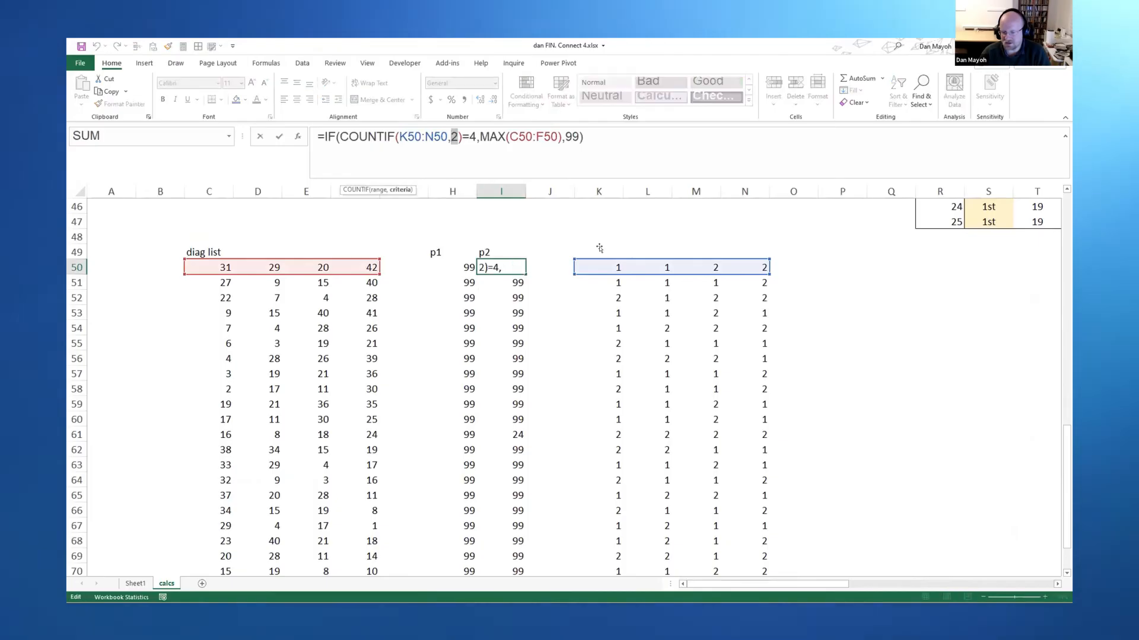
pyautogui.press('Escape')
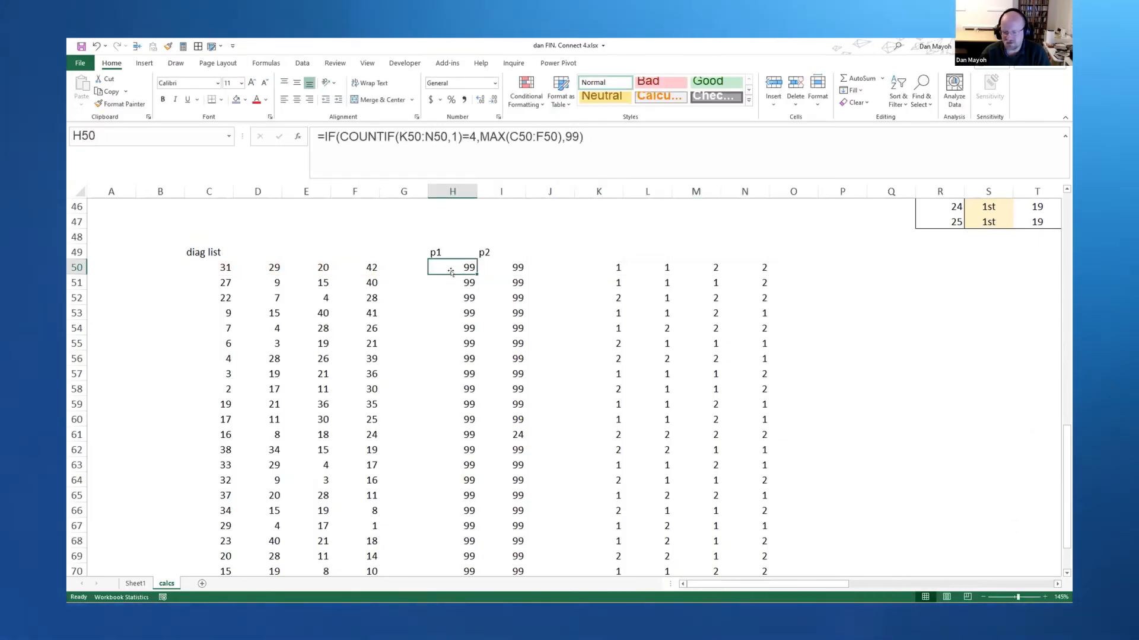
pyautogui.moveTo(208, 267)
pyautogui.mouseDown()
pyautogui.moveTo(365, 313)
pyautogui.moveTo(373, 404)
pyautogui.mouseUp()
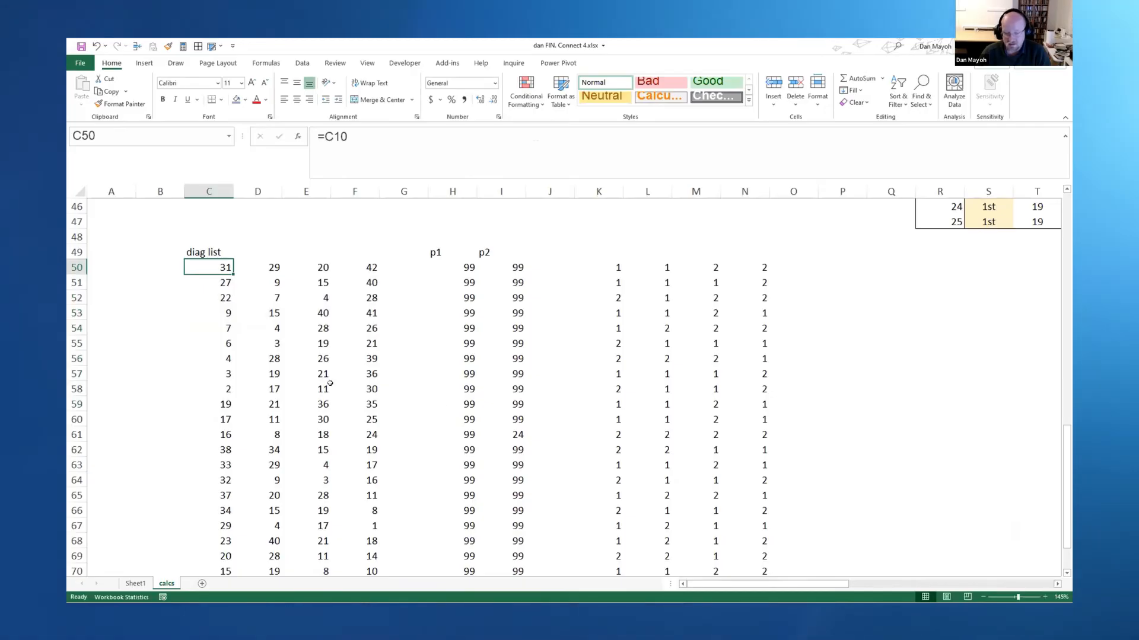
pyautogui.scroll(5, 329, 385)
pyautogui.scroll(5, 330, 385)
pyautogui.scroll(5, 266, 356)
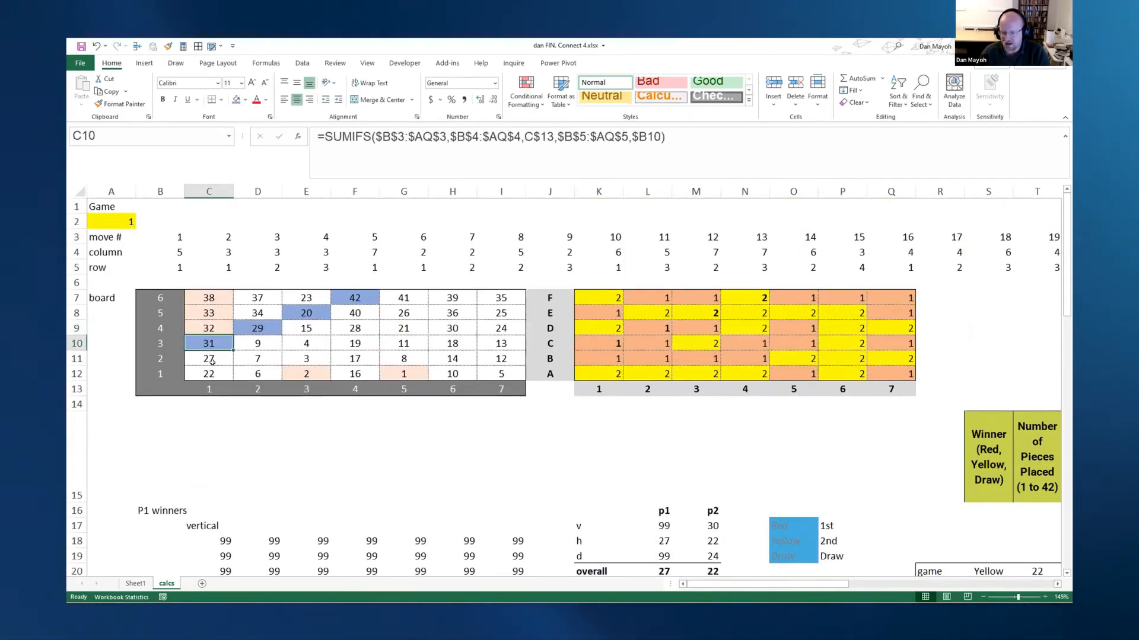
pyautogui.press('Down')
pyautogui.press('Down')
pyautogui.scroll(-5, 212, 374)
pyautogui.scroll(-5, 212, 383)
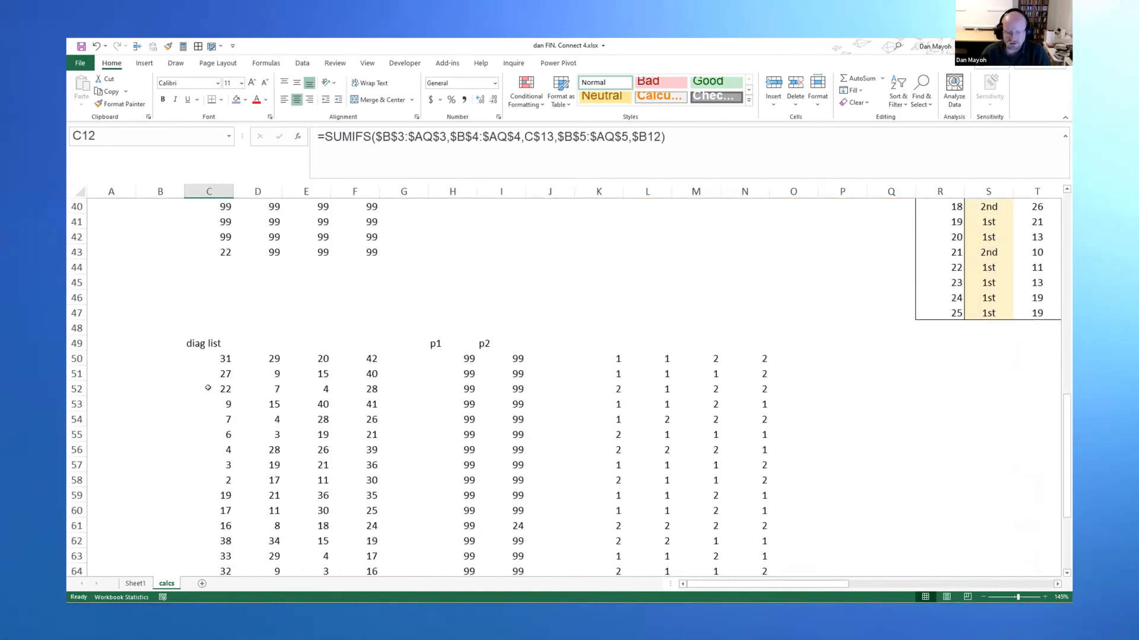
pyautogui.moveTo(221, 359); pyautogui.dragTo(365, 389)
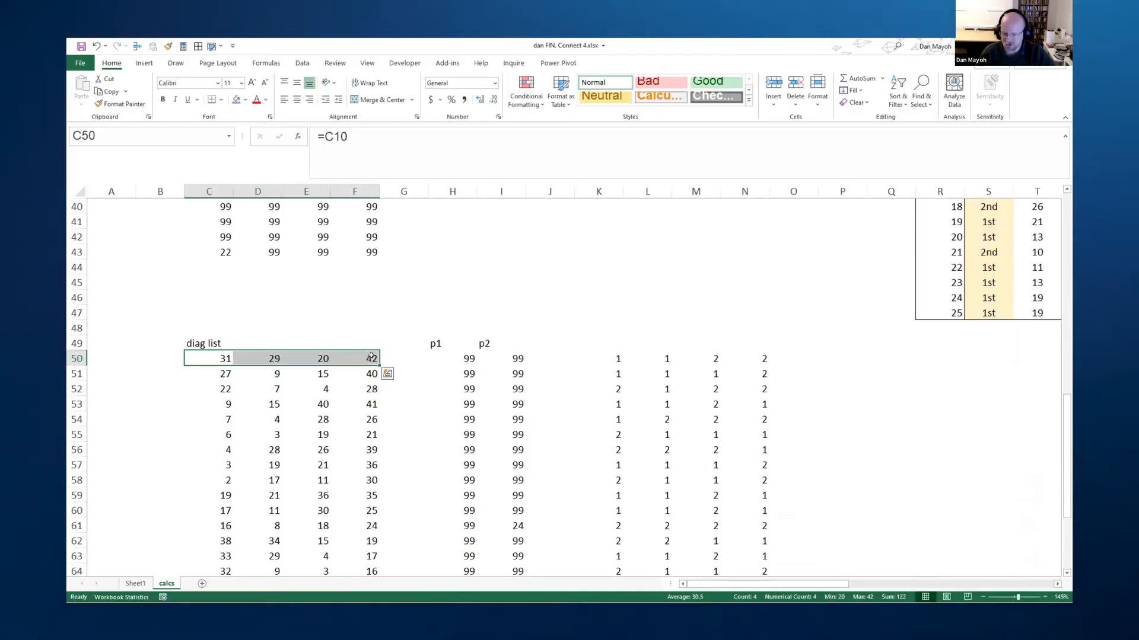
pyautogui.click(219, 404)
pyautogui.scroll(5, 219, 404)
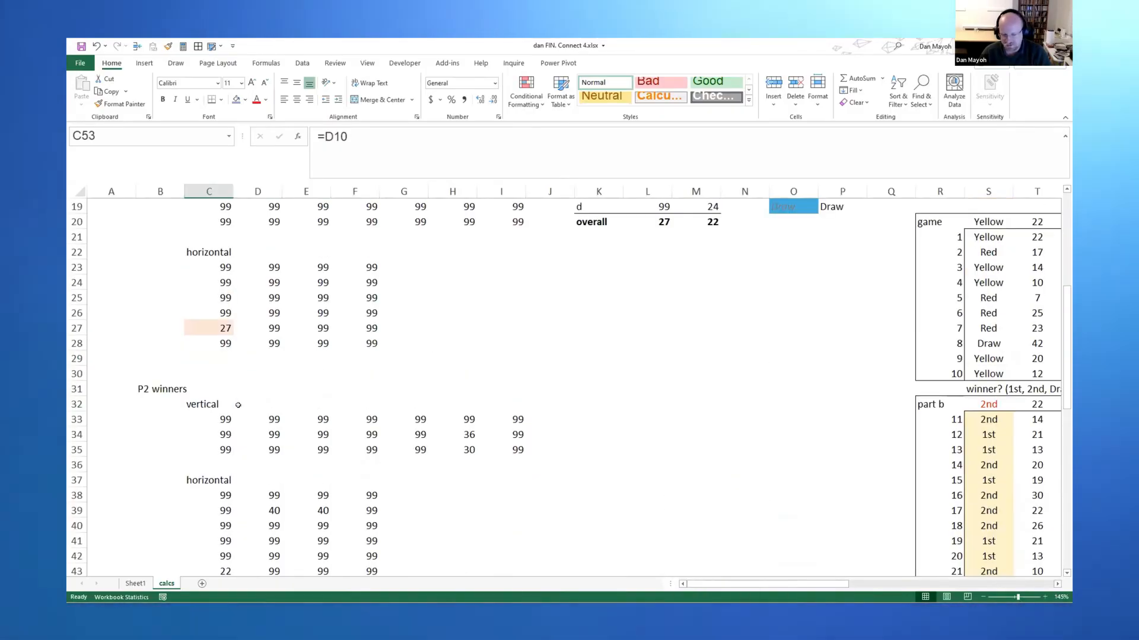
pyautogui.scroll(5, 249, 374)
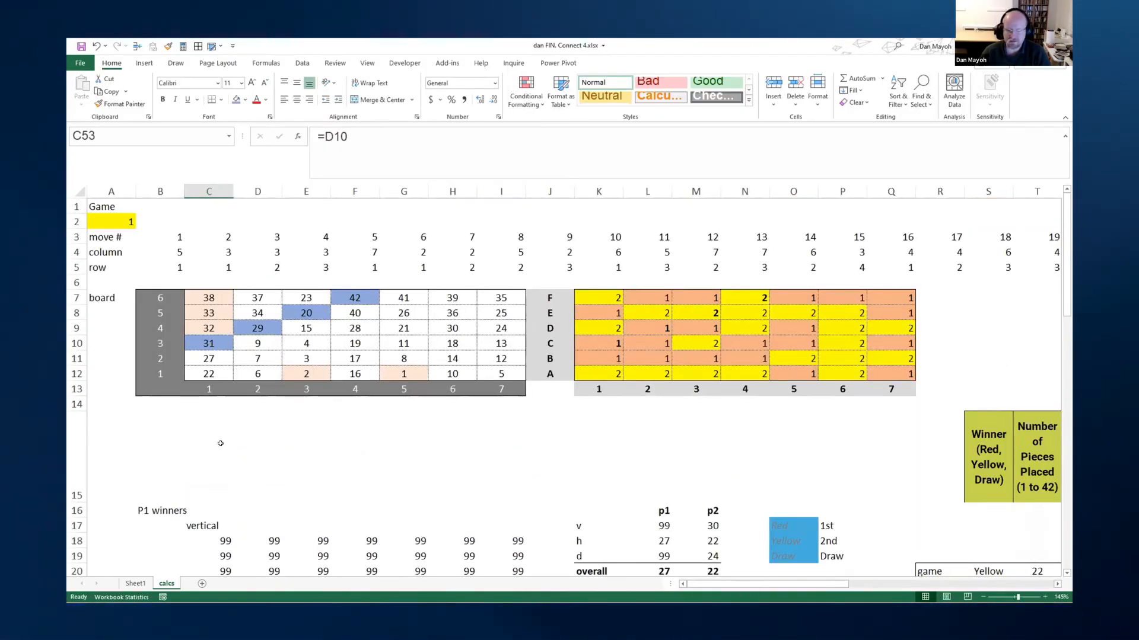
pyautogui.scroll(-5, 266, 349)
pyautogui.scroll(-4, 265, 349)
pyautogui.moveTo(227, 450); pyautogui.dragTo(365, 480)
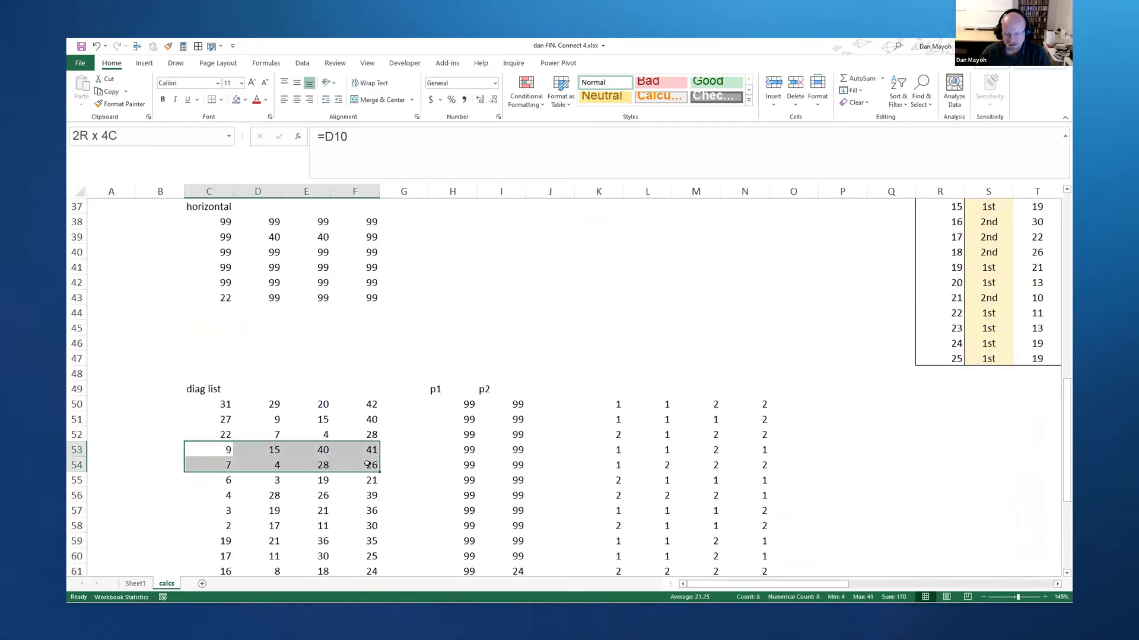
pyautogui.moveTo(213, 495); pyautogui.dragTo(362, 520)
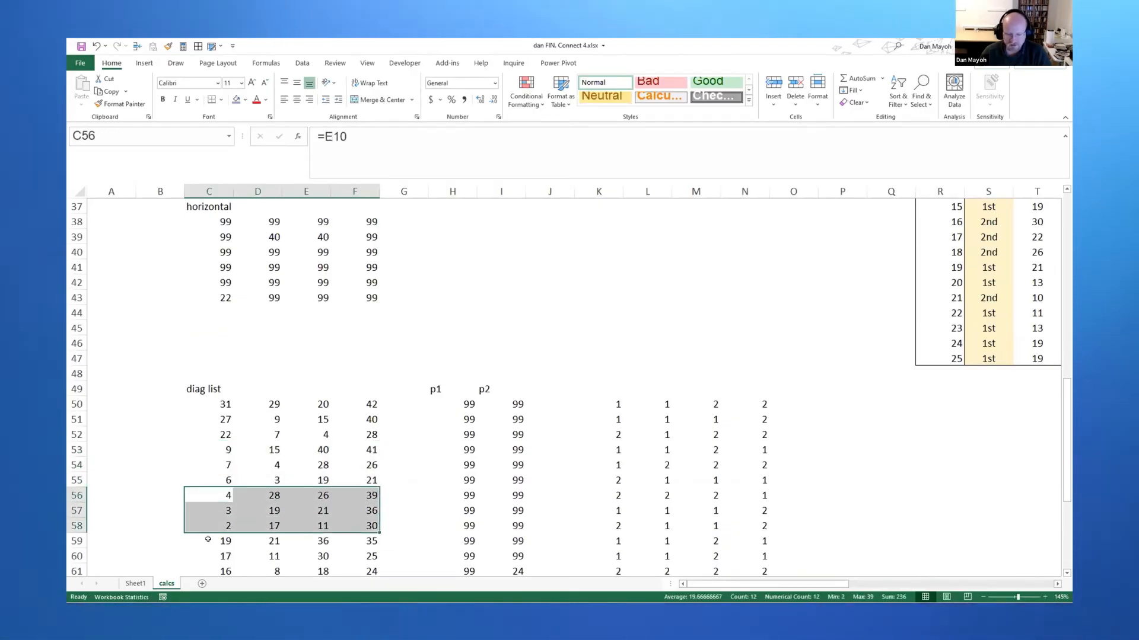
pyautogui.moveTo(207, 540); pyautogui.dragTo(365, 569)
pyautogui.scroll(-5, 364, 498)
pyautogui.scroll(-4, 359, 426)
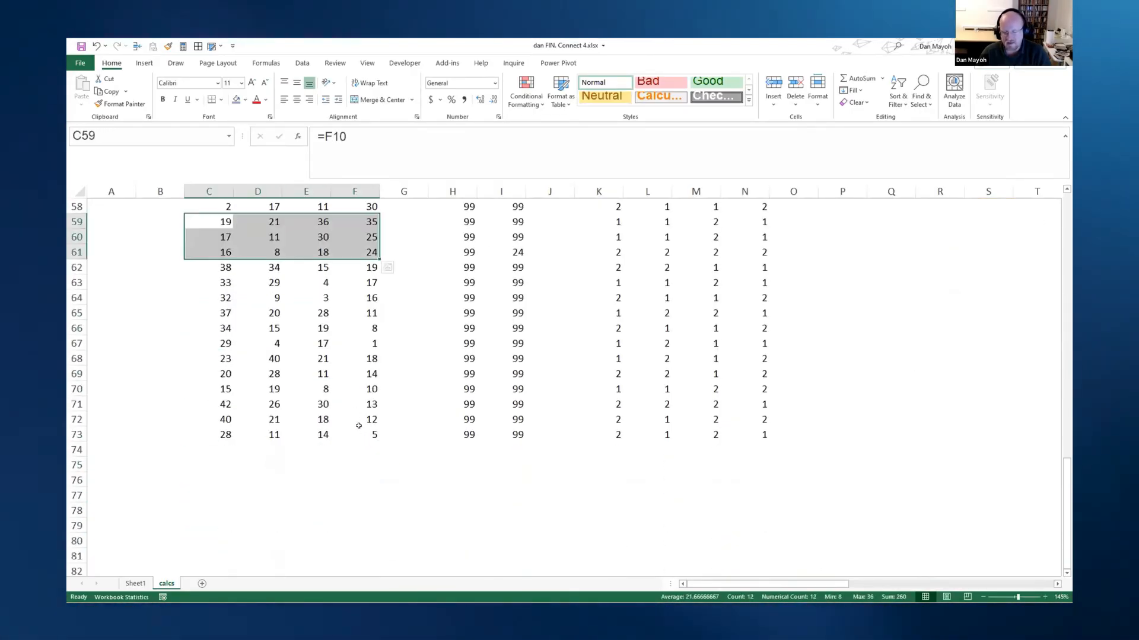
pyautogui.scroll(2, 319, 343)
pyautogui.scroll(10, 267, 321)
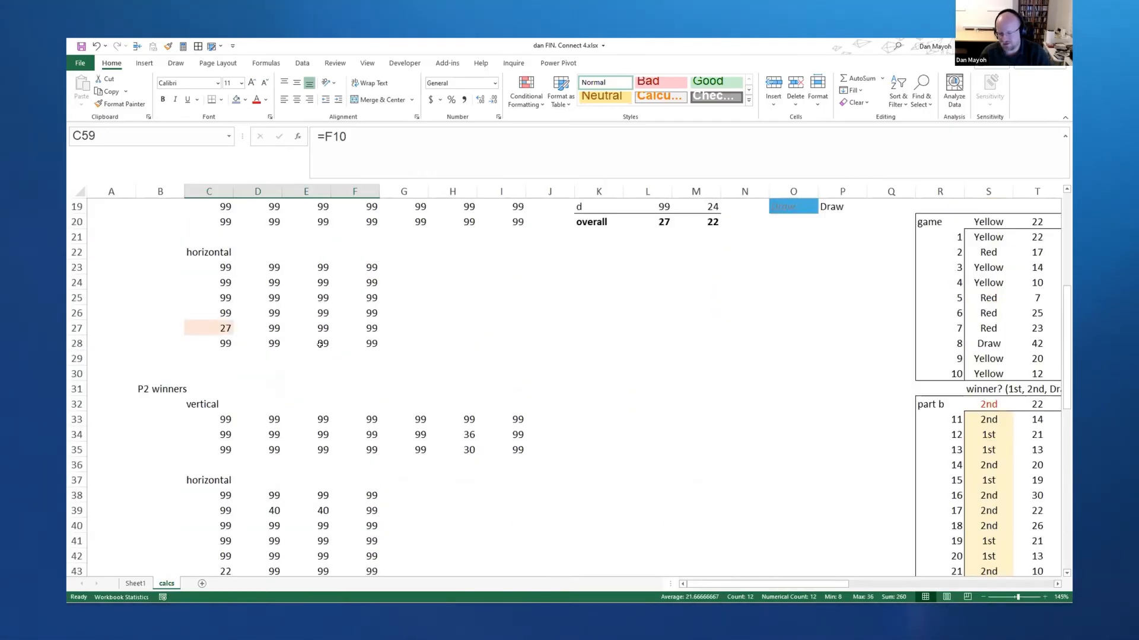
pyautogui.scroll(8, 223, 303)
pyautogui.scroll(2, 205, 287)
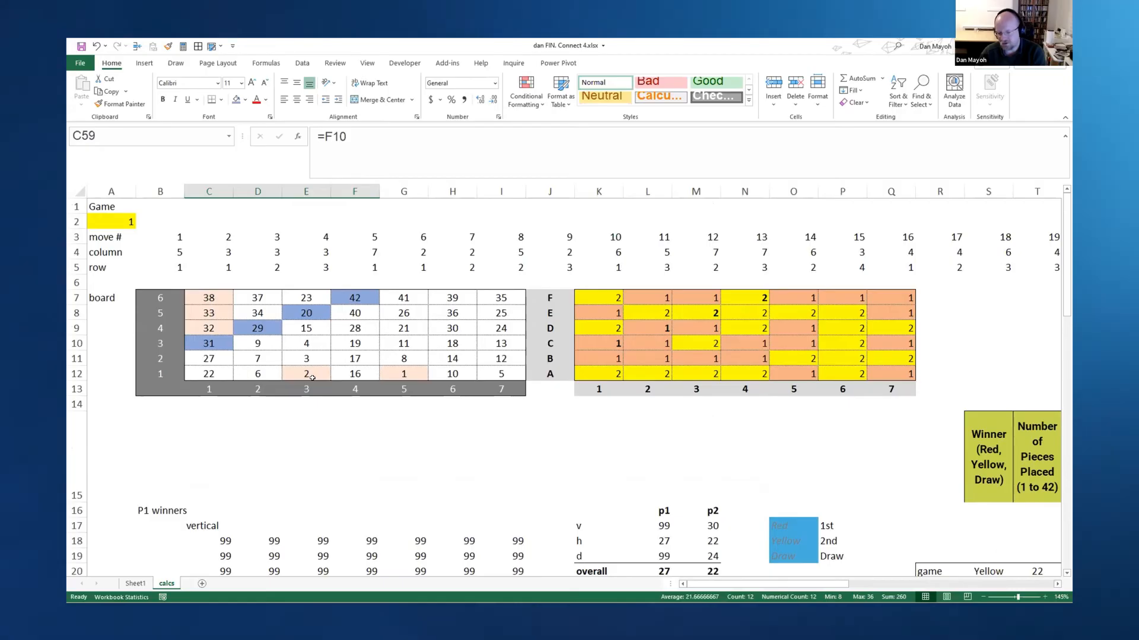
pyautogui.scroll(-3, 315, 368)
pyautogui.scroll(-10, 315, 368)
pyautogui.scroll(-5, 315, 383)
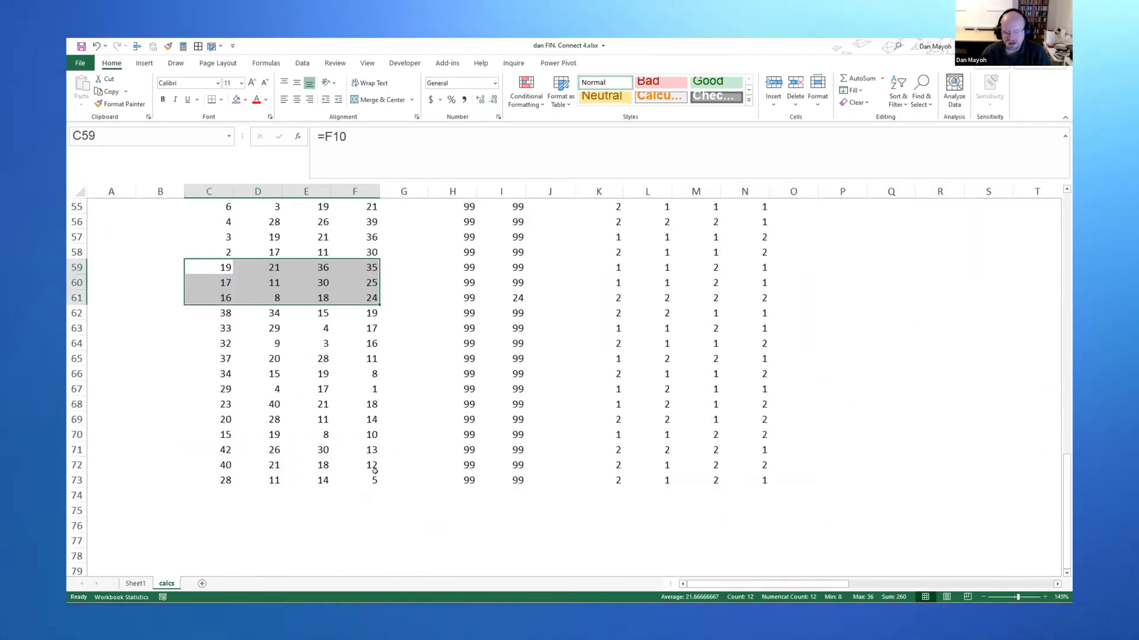
pyautogui.moveTo(373, 481)
pyautogui.mouseDown()
pyautogui.moveTo(229, 247)
pyautogui.moveTo(214, 252)
pyautogui.mouseUp()
pyautogui.click(214, 252)
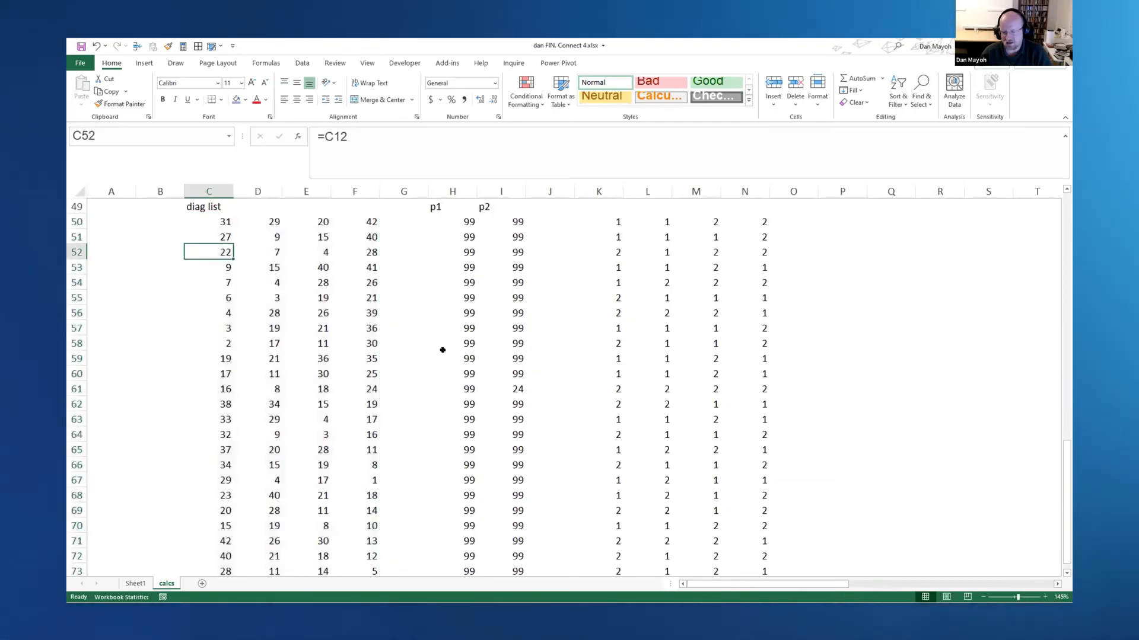
pyautogui.scroll(3, 442, 350)
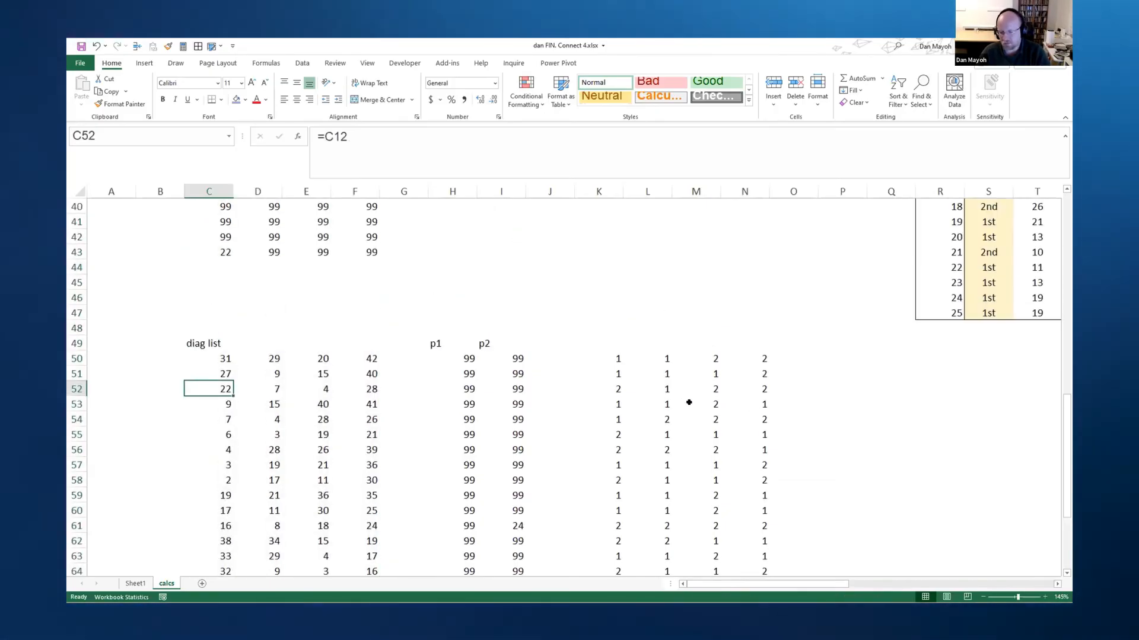
pyautogui.scroll(4, 505, 428)
pyautogui.scroll(2, 505, 429)
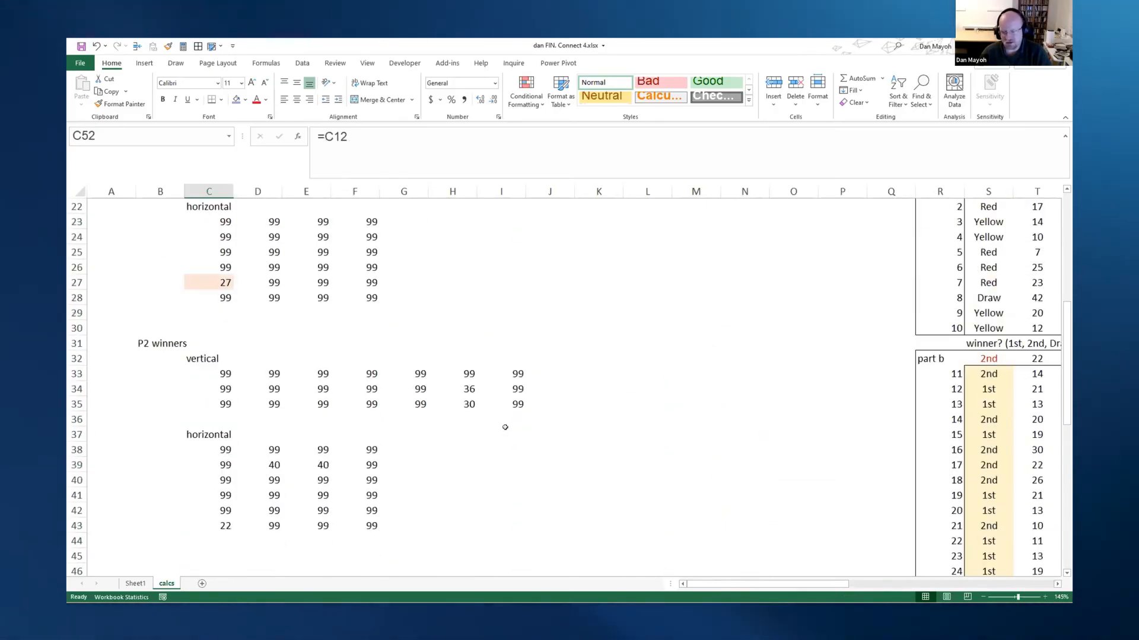
pyautogui.scroll(3, 504, 428)
pyautogui.scroll(1, 534, 419)
pyautogui.scroll(-1, 582, 402)
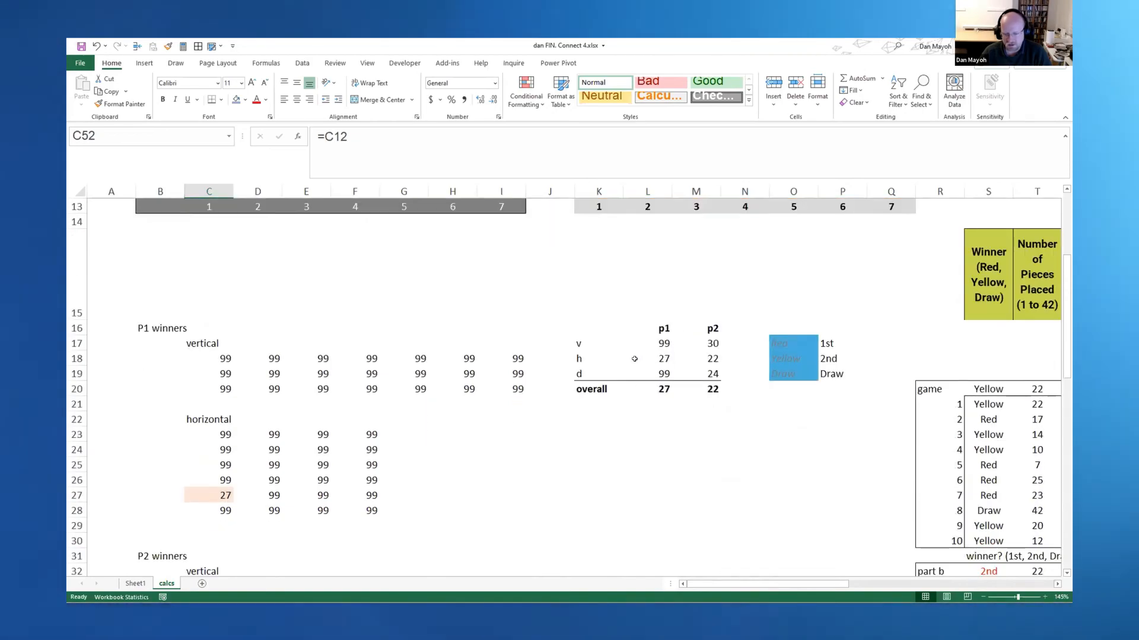
pyautogui.click(649, 329)
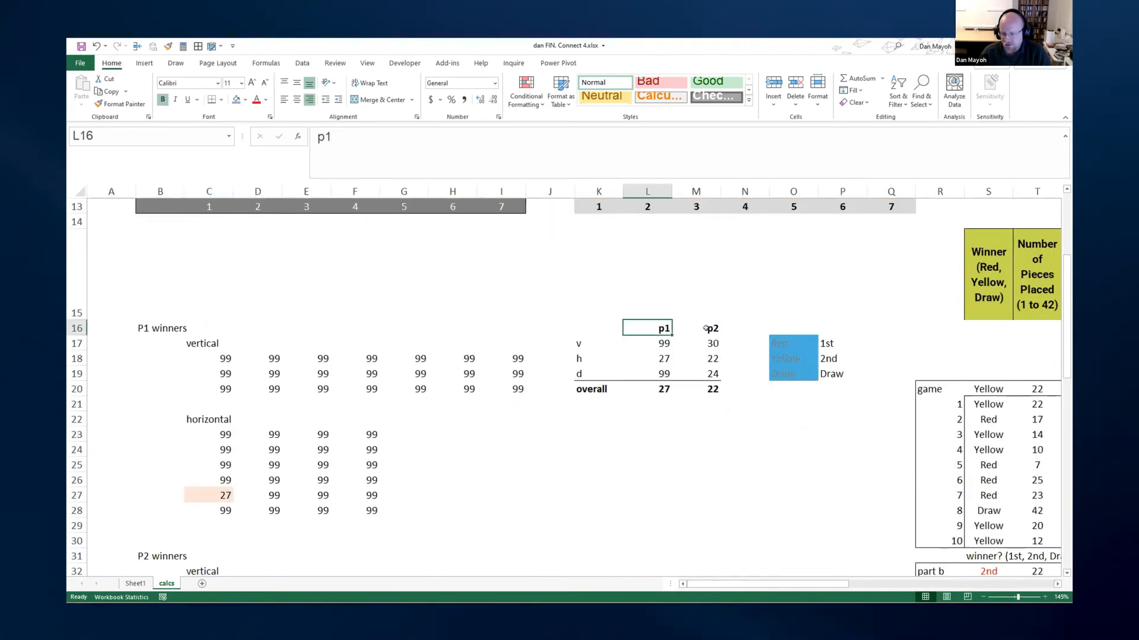
pyautogui.click(582, 358)
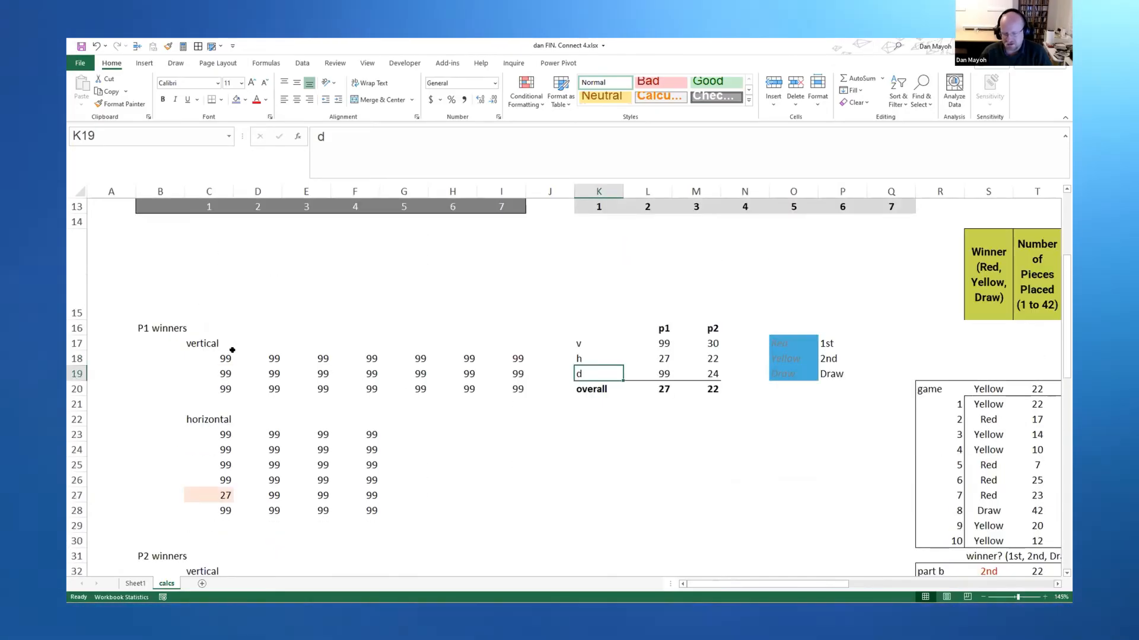
pyautogui.moveTo(214, 358); pyautogui.dragTo(501, 393)
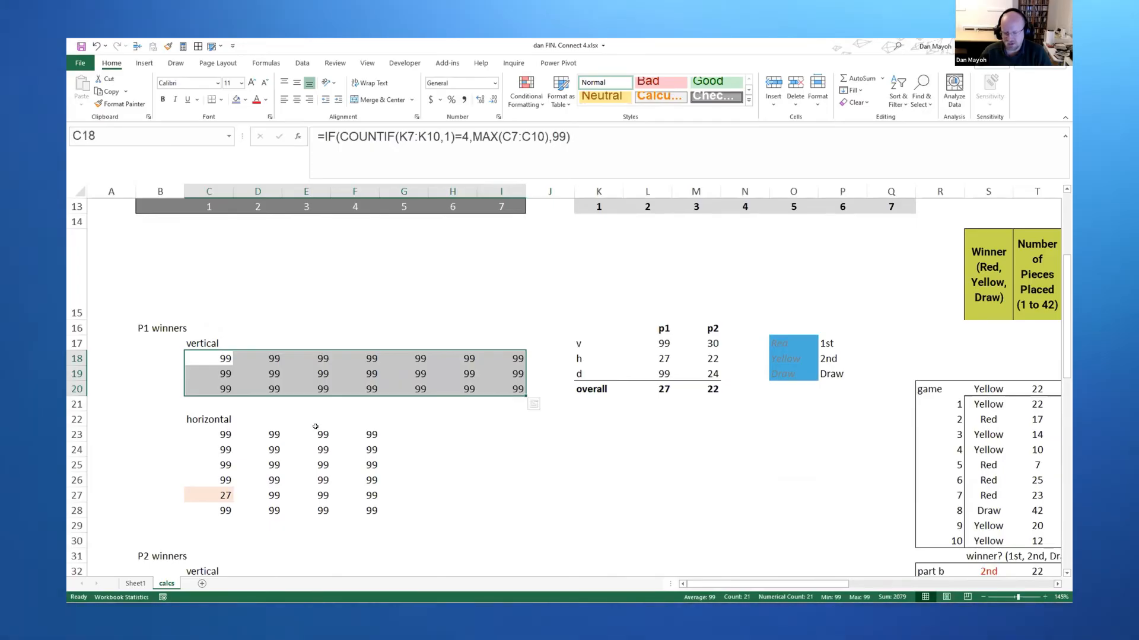
pyautogui.moveTo(214, 434); pyautogui.dragTo(370, 512)
pyautogui.scroll(-3, 369, 511)
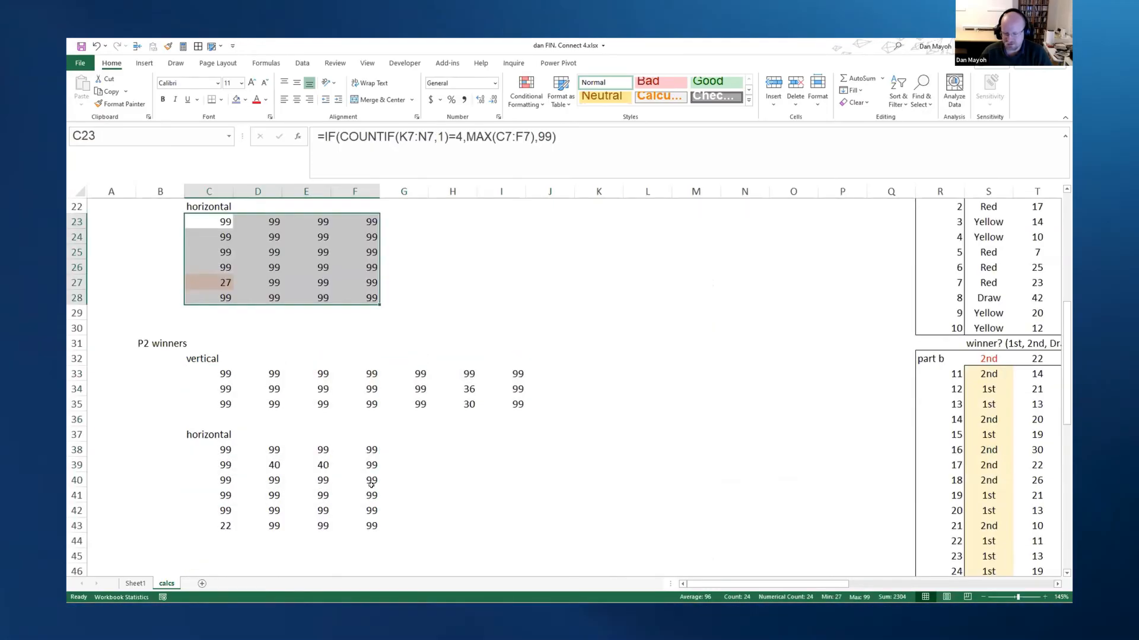
pyautogui.scroll(-3, 267, 401)
pyautogui.moveTo(214, 252); pyautogui.dragTo(507, 267)
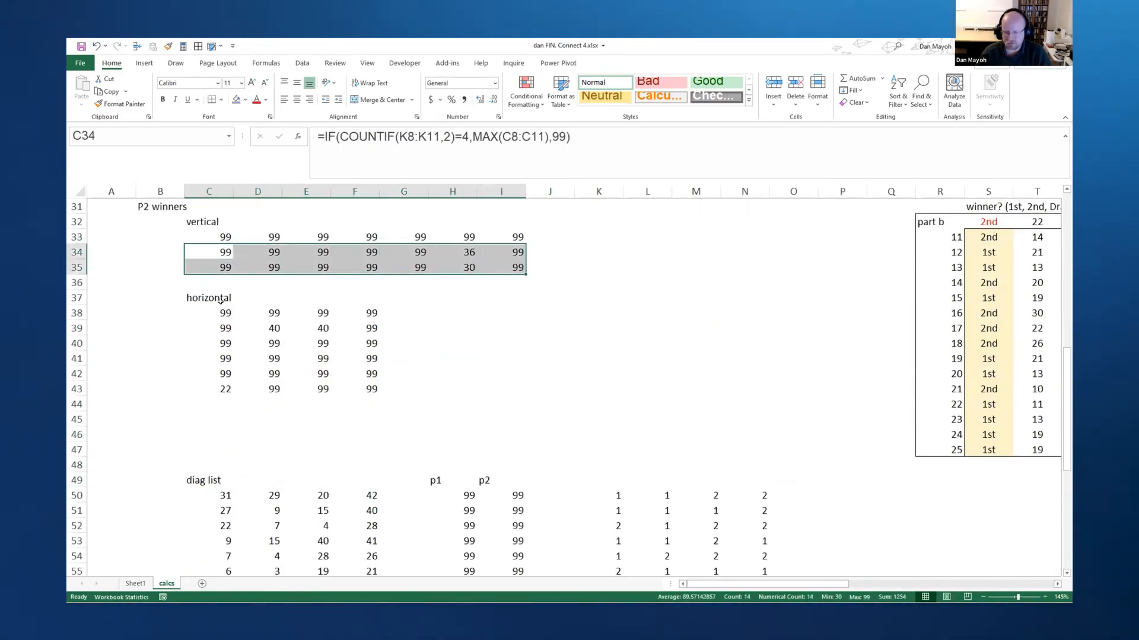
pyautogui.moveTo(208, 298); pyautogui.dragTo(374, 388)
pyautogui.scroll(-5, 408, 379)
pyautogui.moveTo(459, 267); pyautogui.dragTo(459, 541)
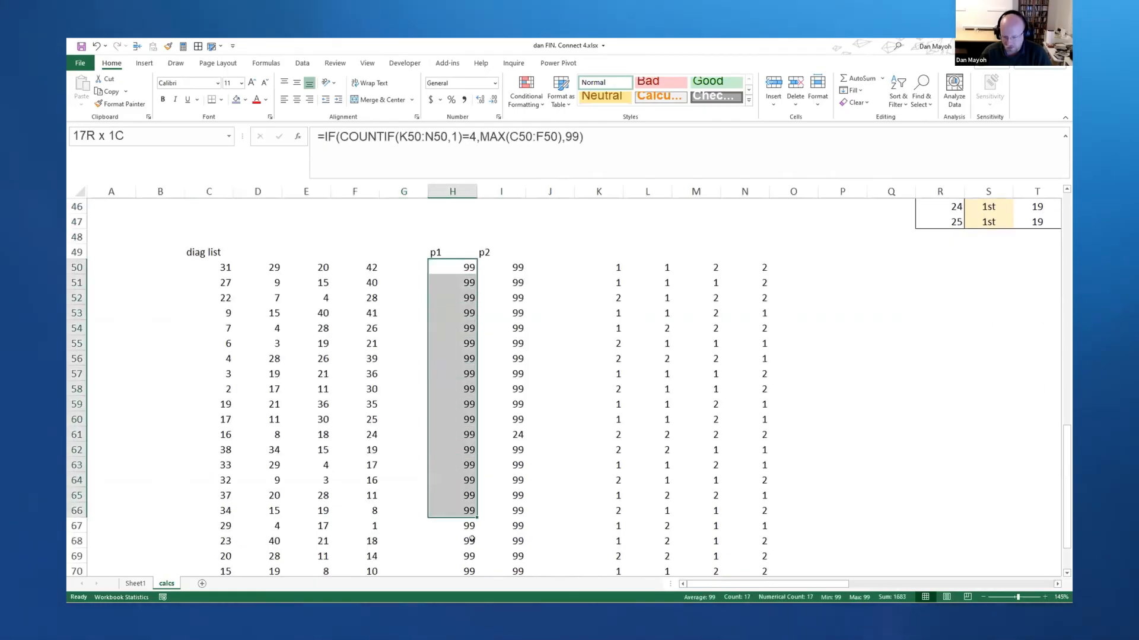
pyautogui.moveTo(503, 267); pyautogui.dragTo(501, 536)
pyautogui.click(516, 435)
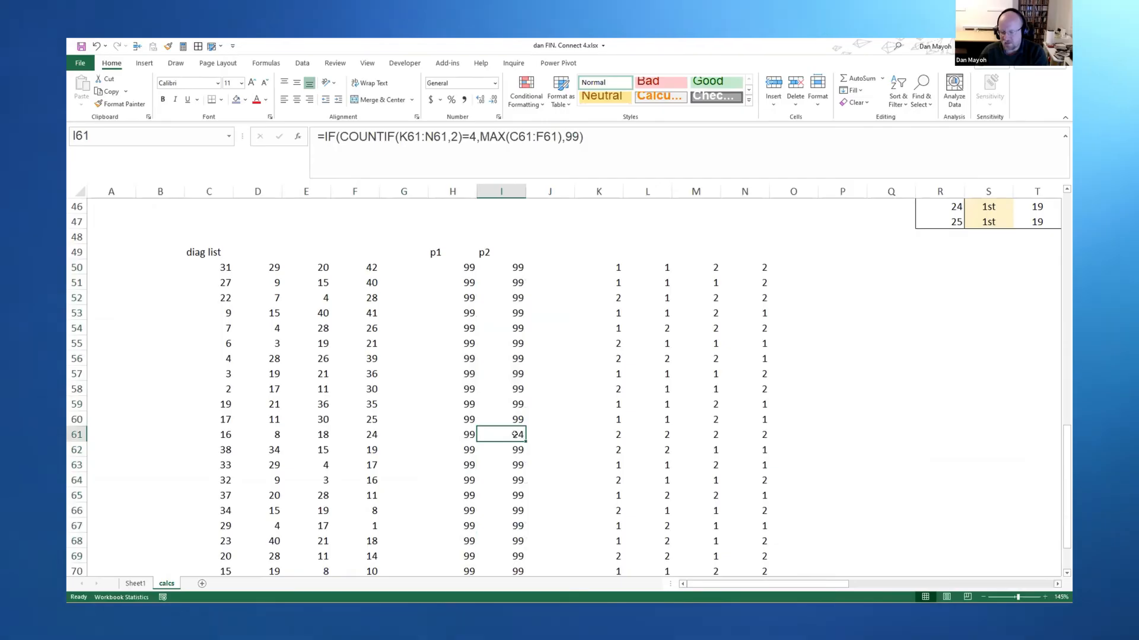
pyautogui.scroll(8, 509, 422)
pyautogui.scroll(6, 508, 421)
pyautogui.scroll(-2, 534, 400)
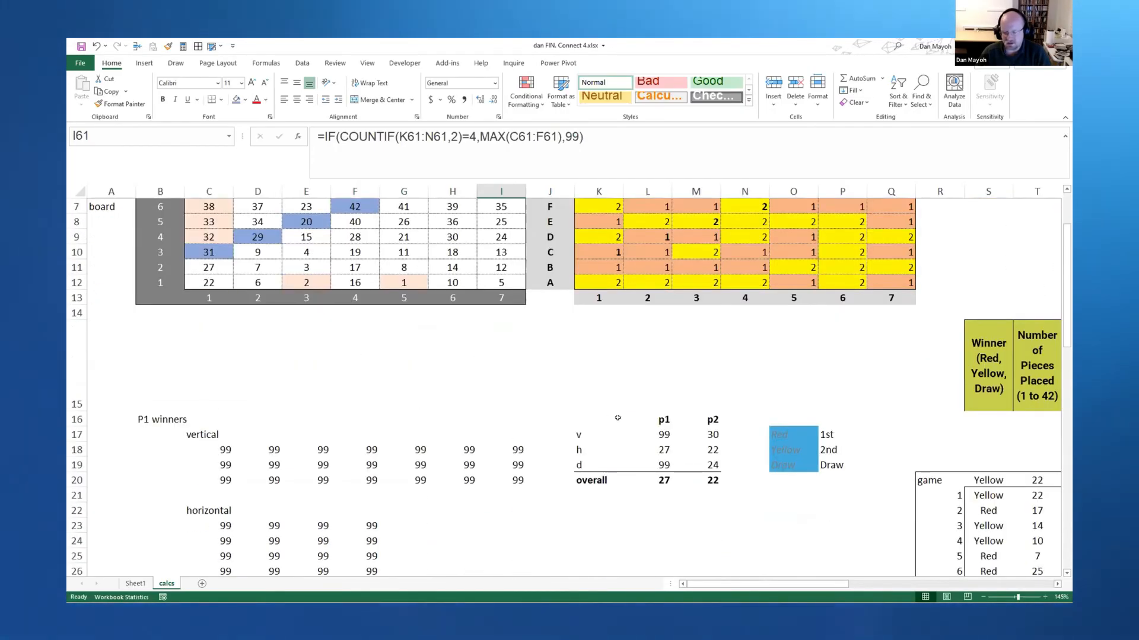
pyautogui.click(663, 450)
pyautogui.click(664, 481)
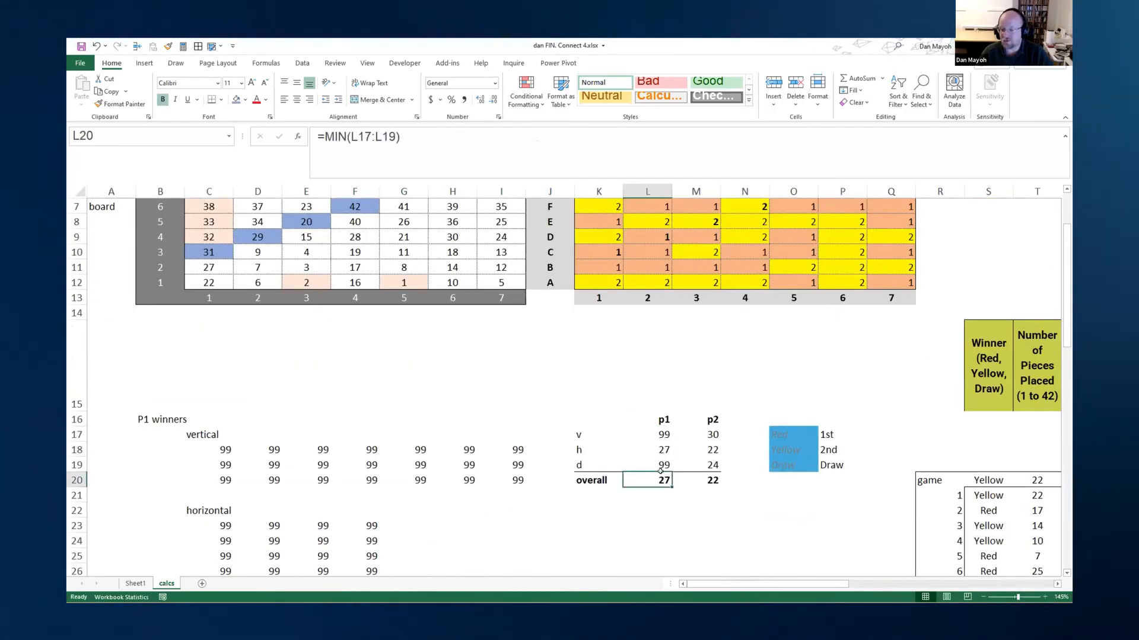
pyautogui.moveTo(663, 466); pyautogui.dragTo(664, 434)
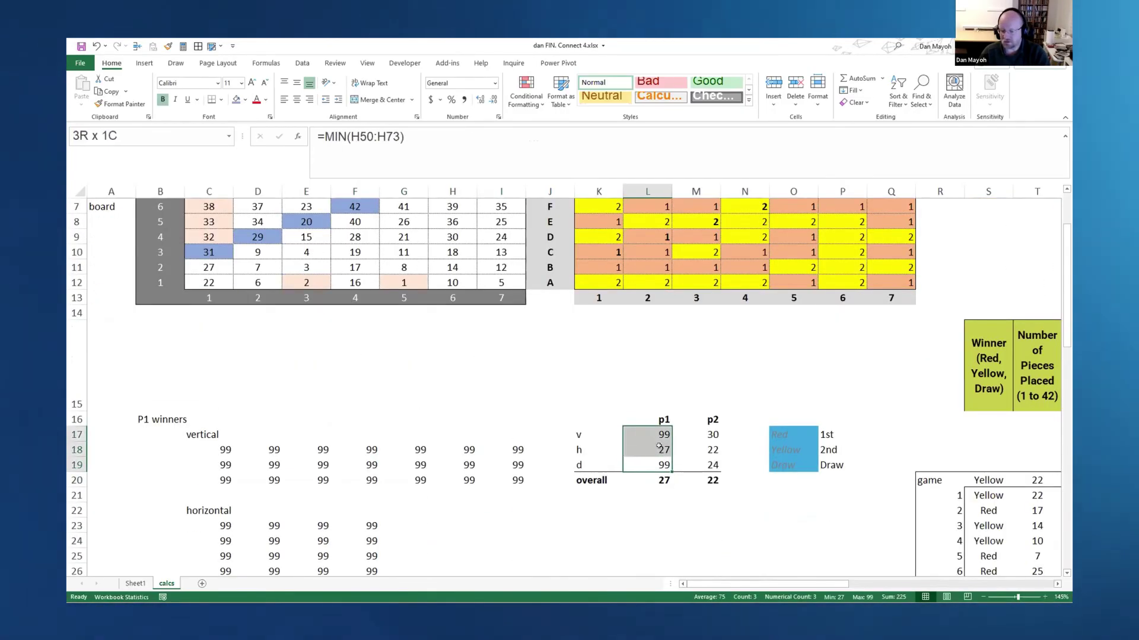
pyautogui.click(713, 482)
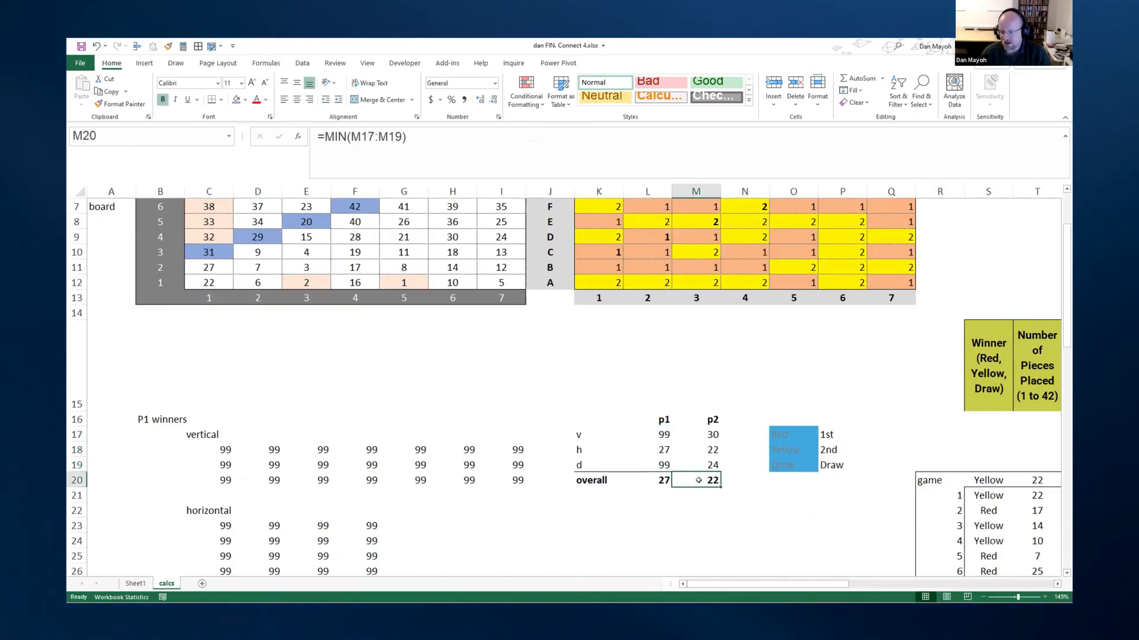
pyautogui.scroll(2, 434, 447)
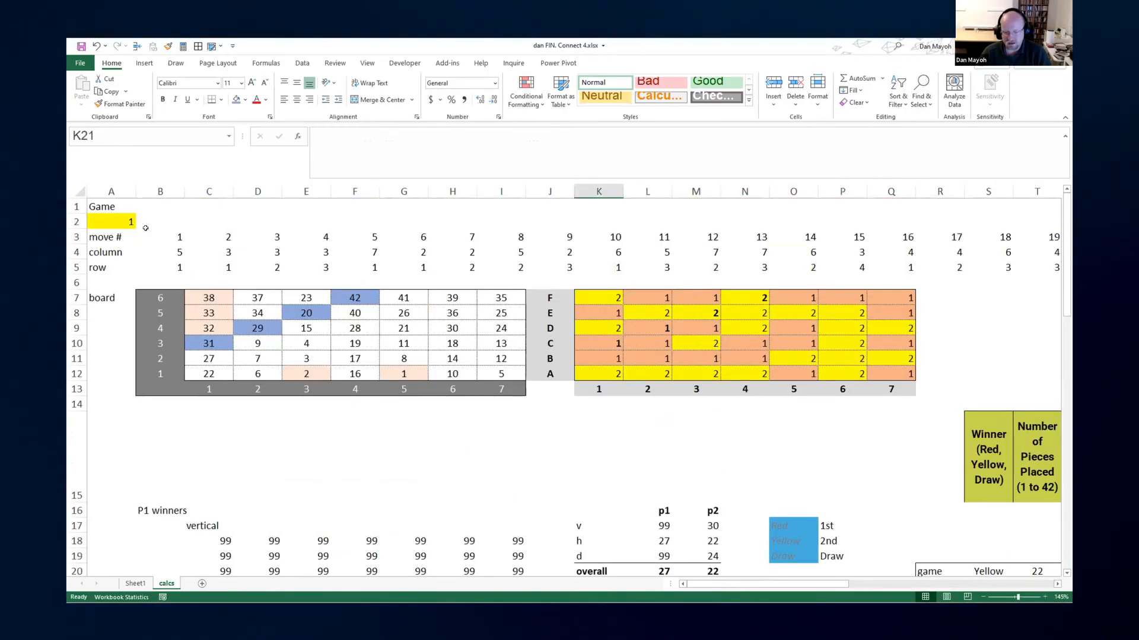
pyautogui.scroll(-3, 381, 344)
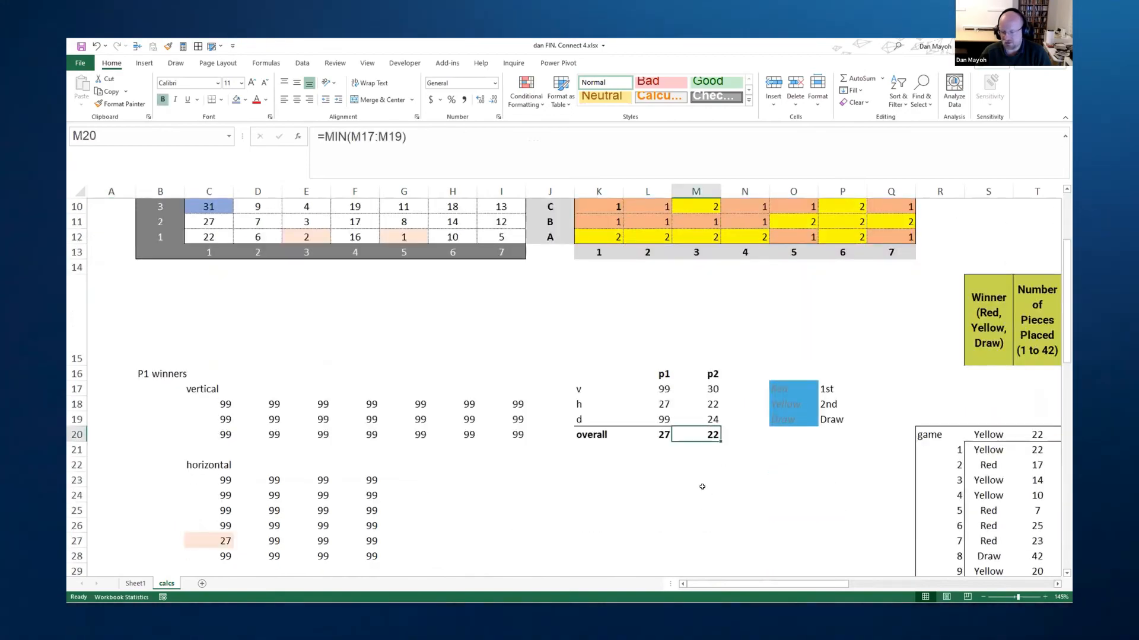
pyautogui.scroll(3, 706, 472)
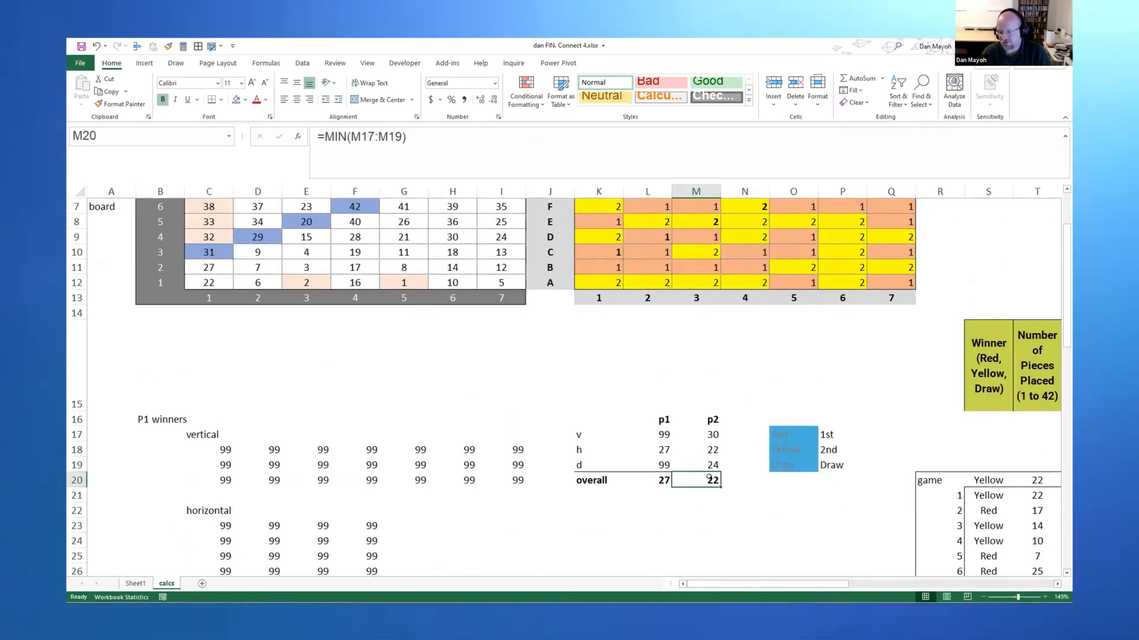
pyautogui.click(702, 448)
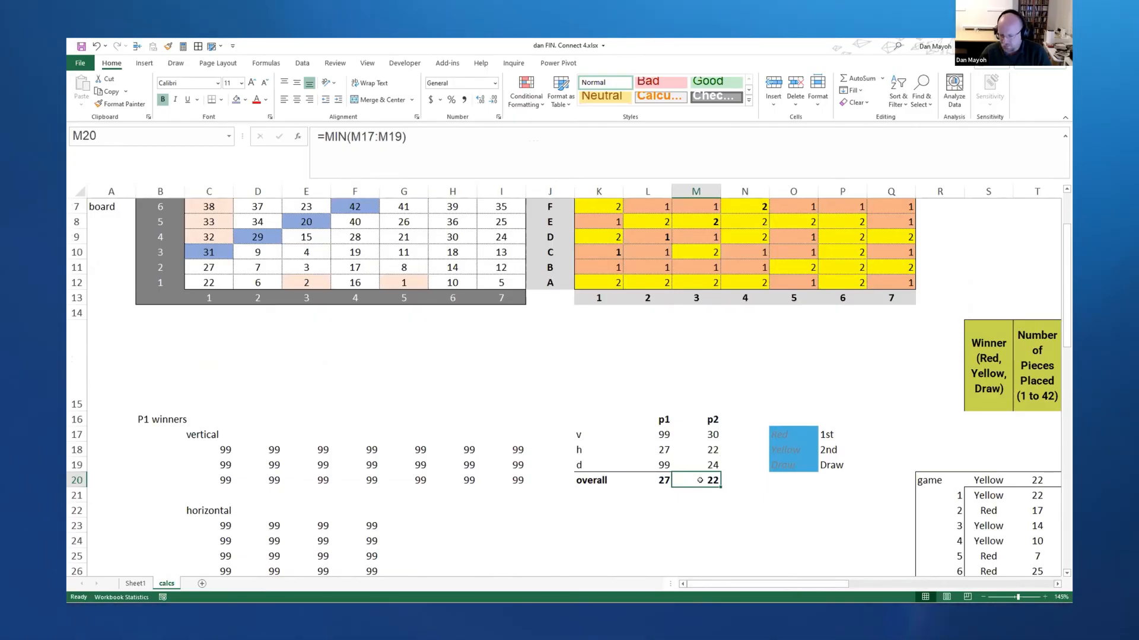
pyautogui.scroll(5, 700, 481)
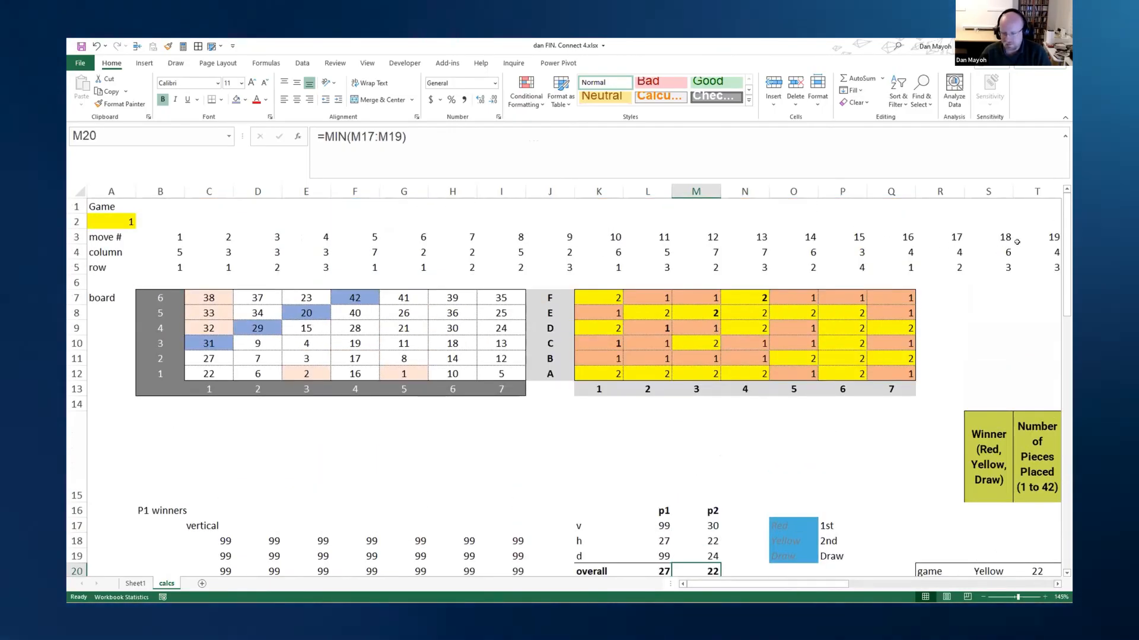
pyautogui.click(996, 238)
pyautogui.press('Right')
pyautogui.press('Right')
pyautogui.press('Right')
pyautogui.press('Right')
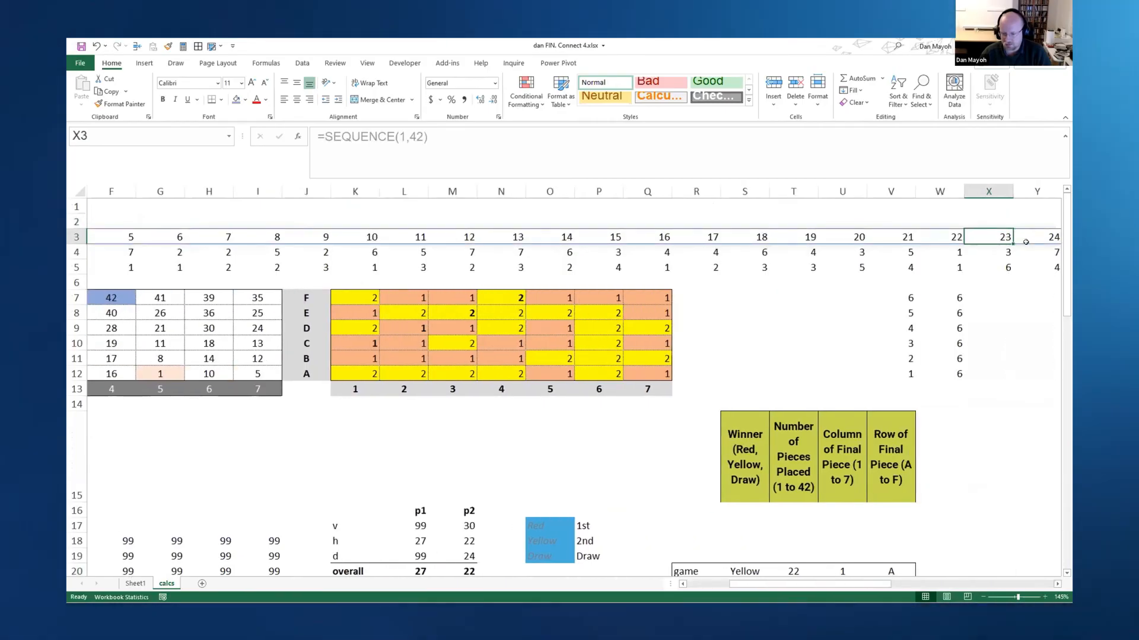
pyautogui.press('Left')
pyautogui.press('Down')
pyautogui.press('Down')
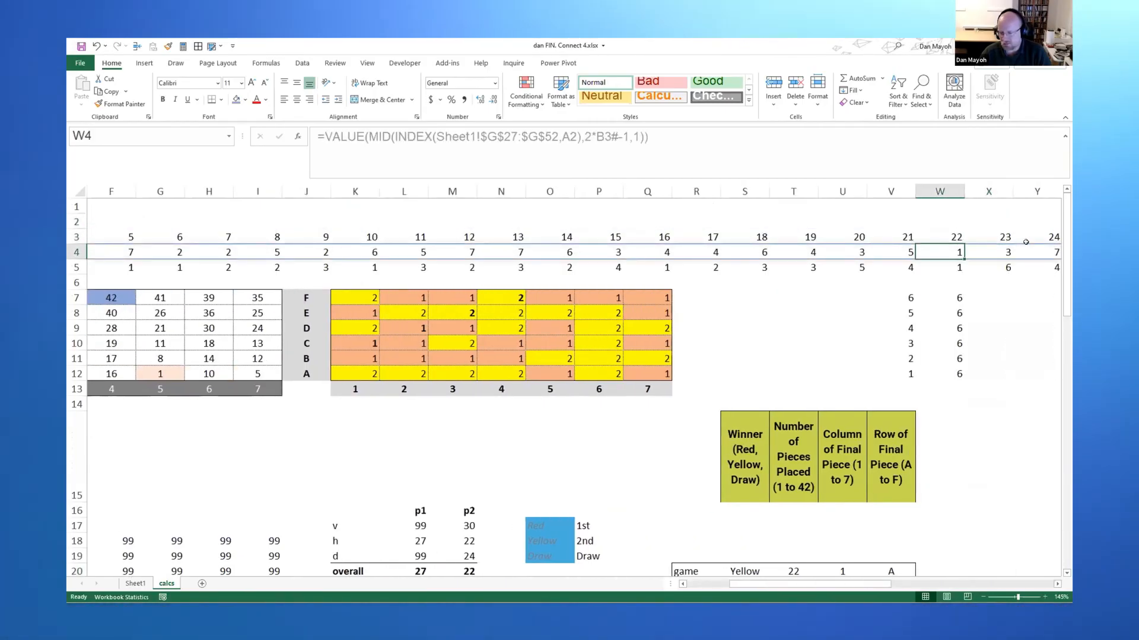
pyautogui.press('Down')
pyautogui.press('Up')
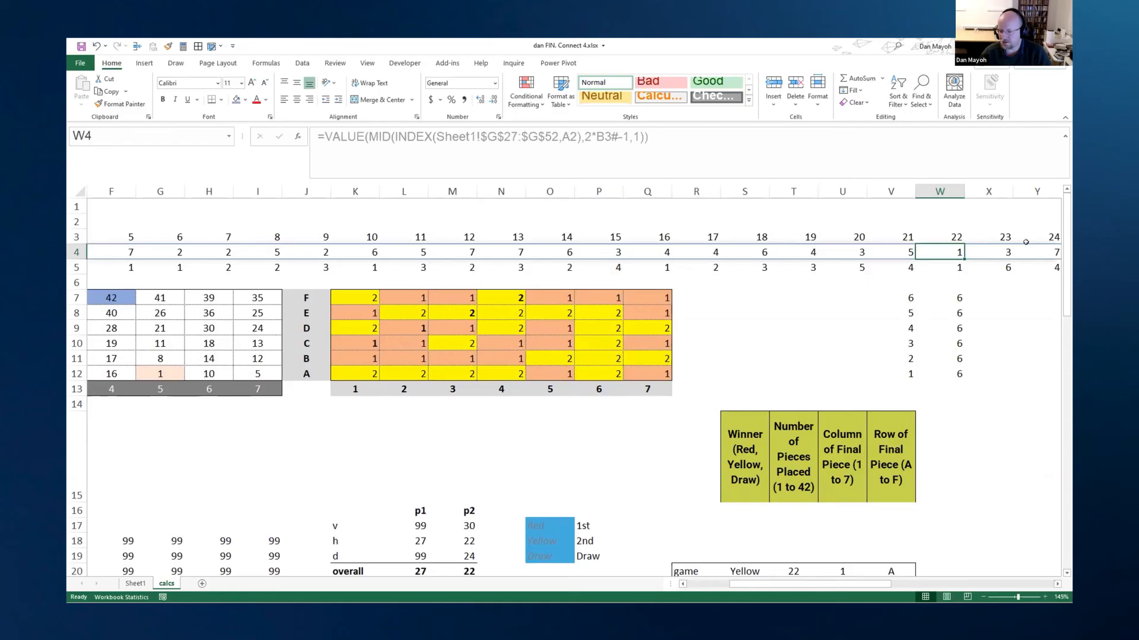
pyautogui.press('Down')
pyautogui.scroll(-5, 843, 356)
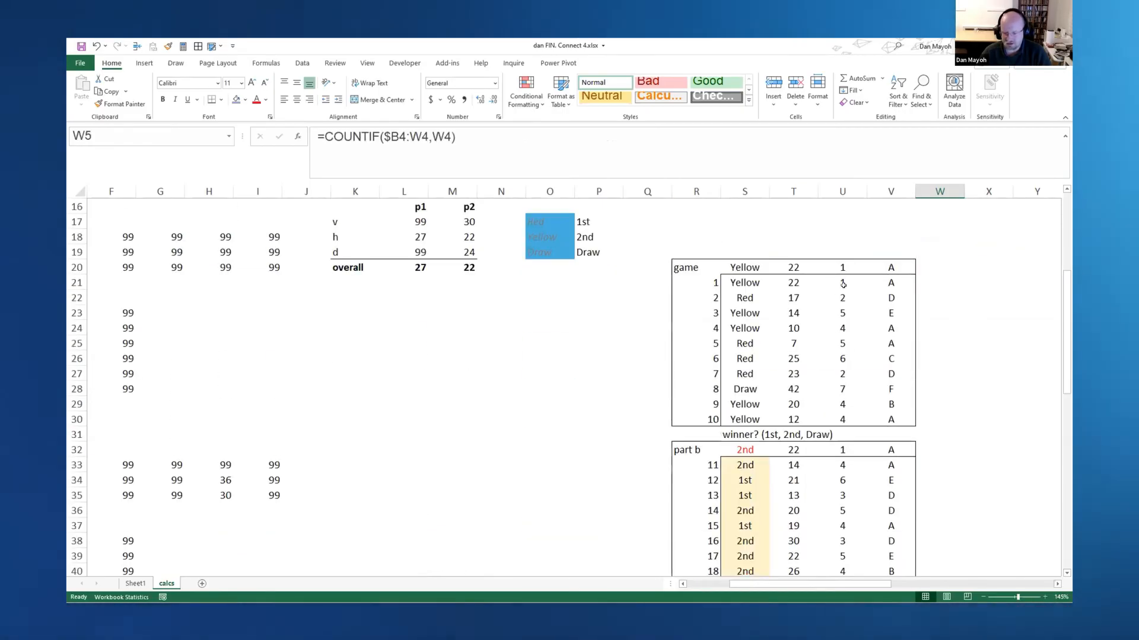
pyautogui.scroll(5, 820, 296)
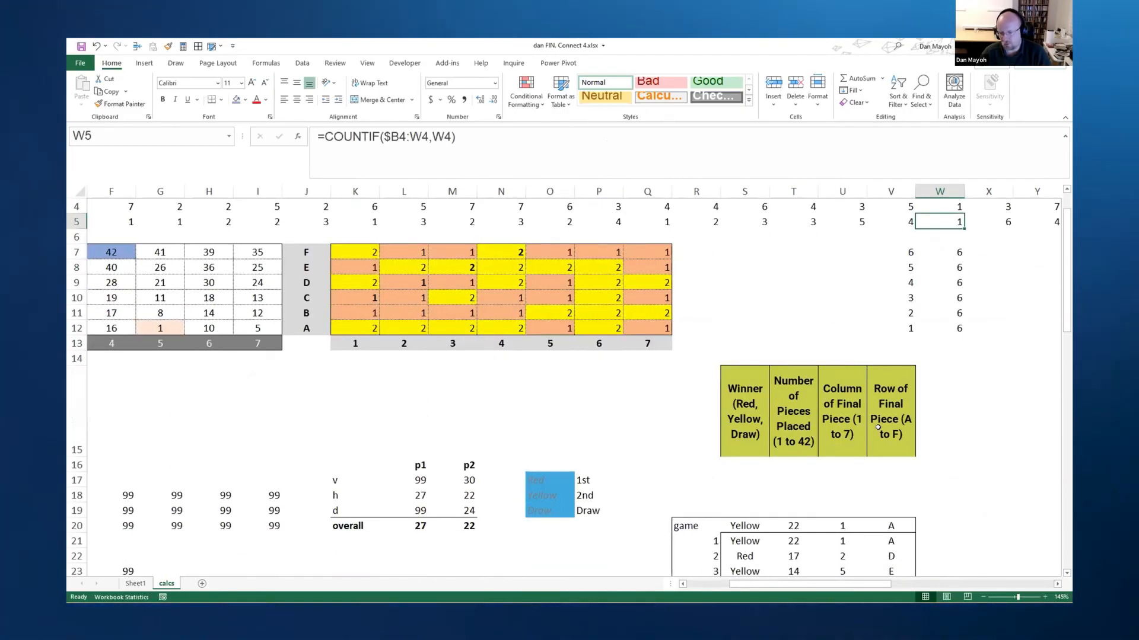
pyautogui.scroll(-2, 910, 379)
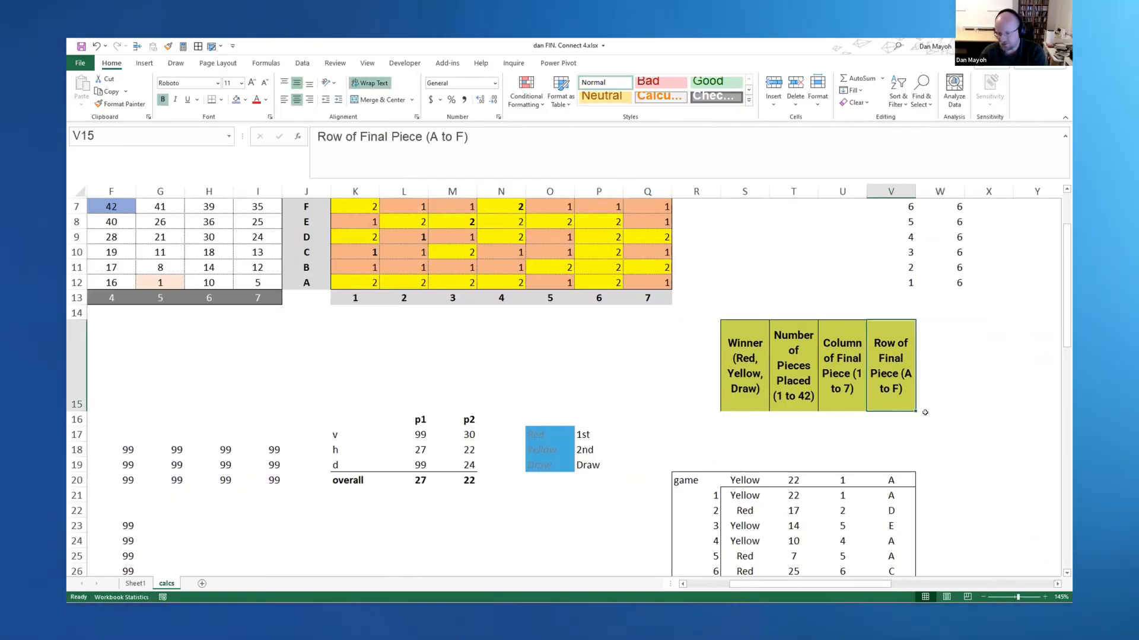
pyautogui.click(888, 492)
pyautogui.scroll(-2, 888, 492)
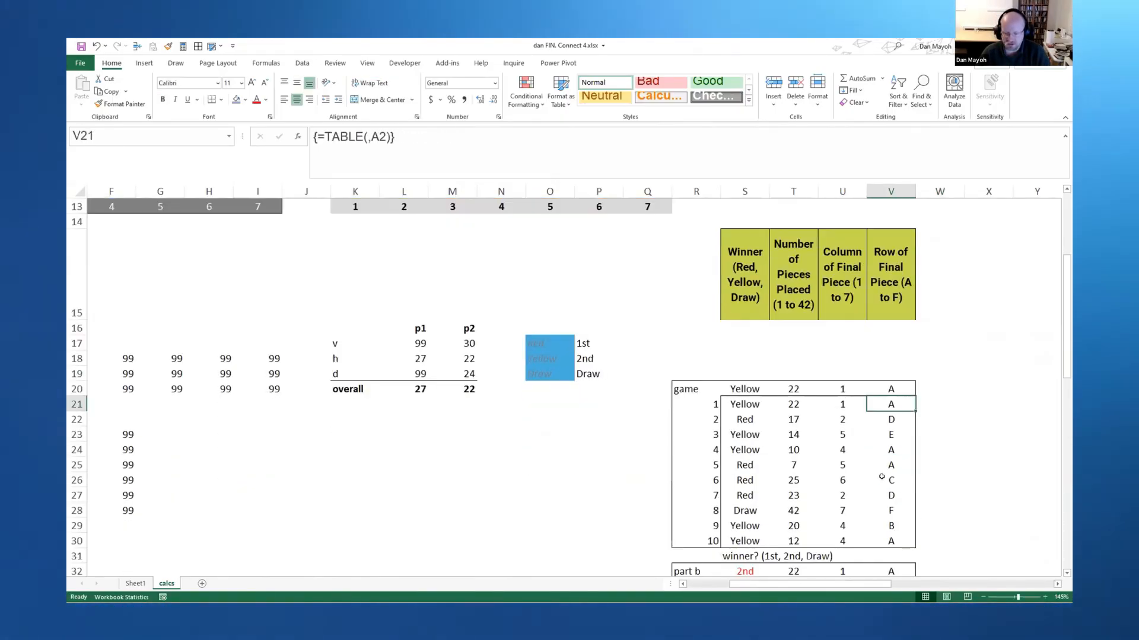
# - Fill the live game answer row (Yellow, 22, 1, A) light orange
pyautogui.moveTo(832, 386); pyautogui.dragTo(868, 384)
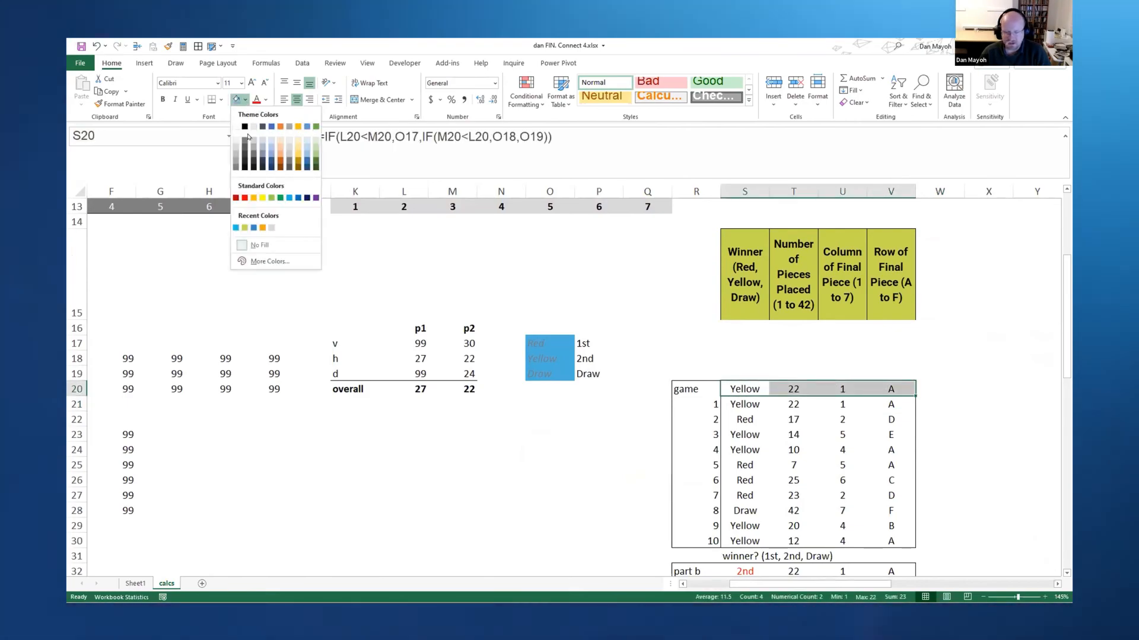
pyautogui.click(248, 134)
pyautogui.click(744, 389)
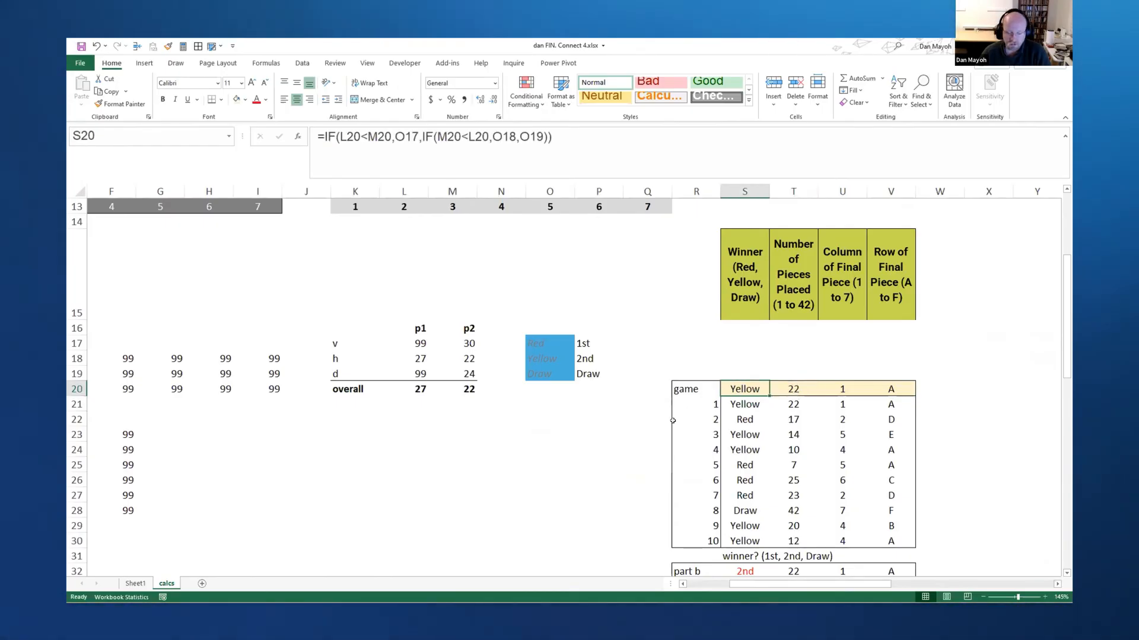
pyautogui.scroll(3, 438, 435)
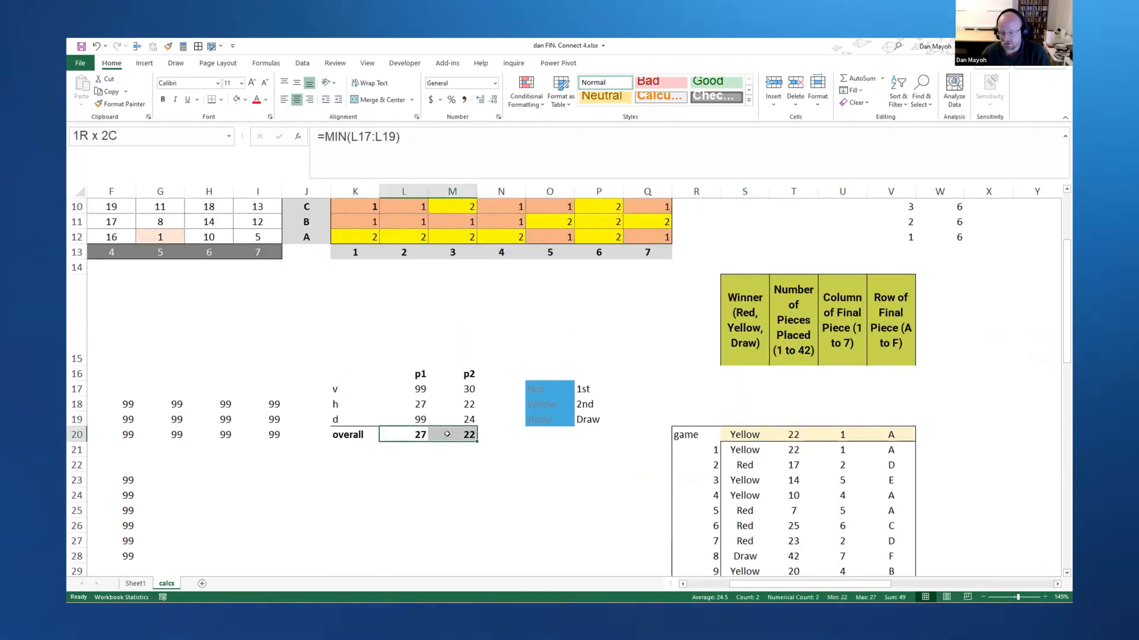
# - Review the live winner formula comparing p1 and p2 moves and the game number input
pyautogui.click(745, 434)
pyautogui.scroll(-3, 756, 427)
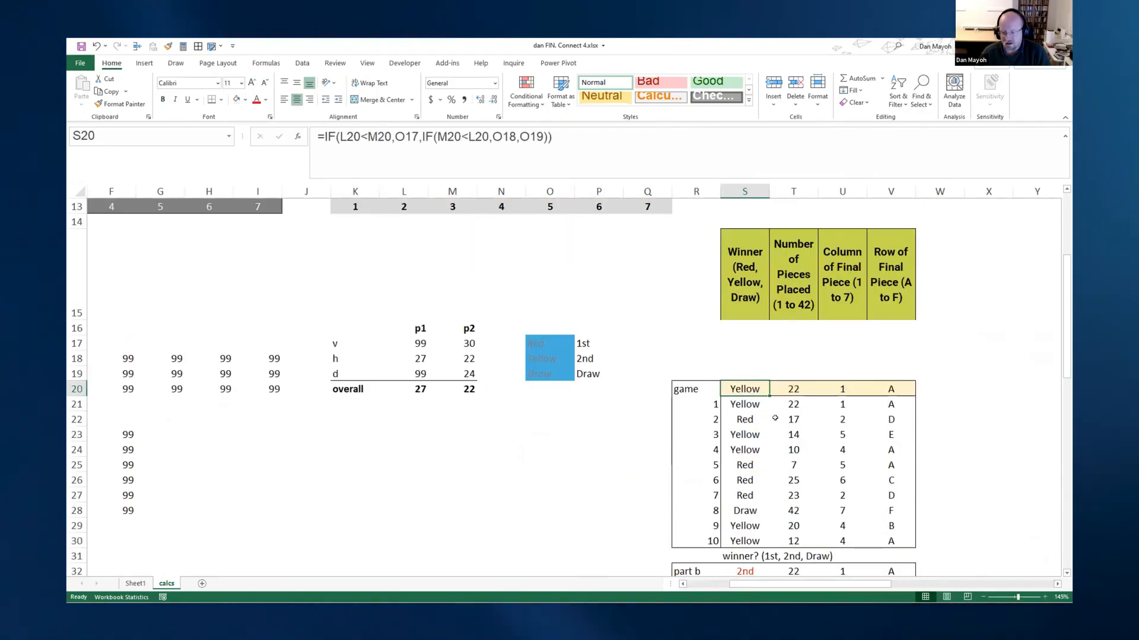
pyautogui.moveTo(745, 389); pyautogui.dragTo(890, 391)
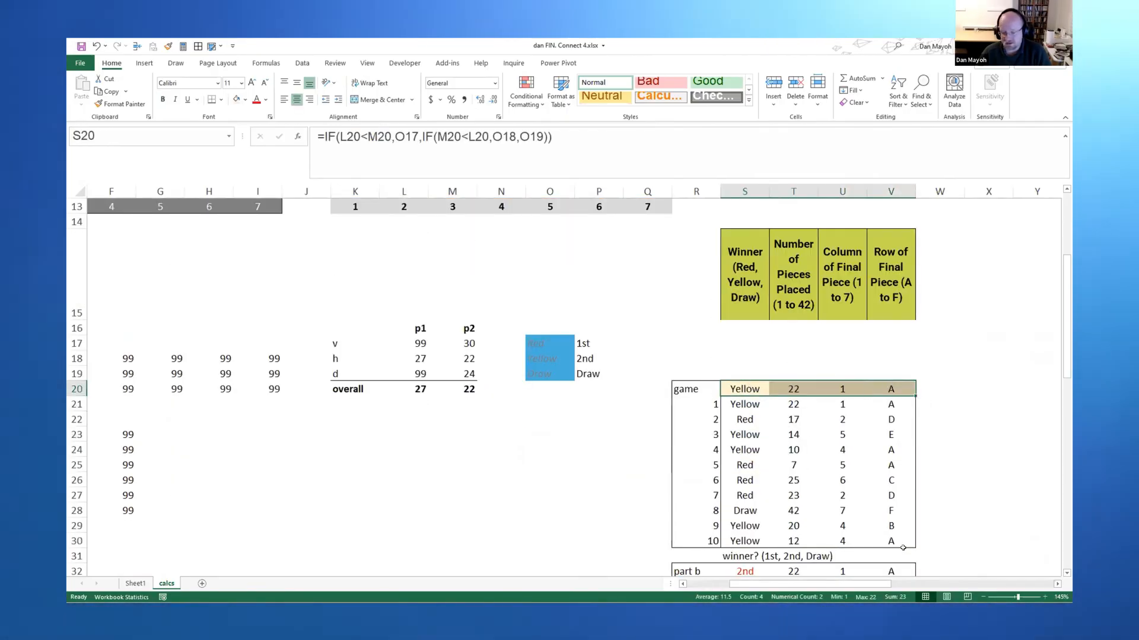
pyautogui.hscroll(-5, 570, 356)
pyautogui.scroll(6, 569, 356)
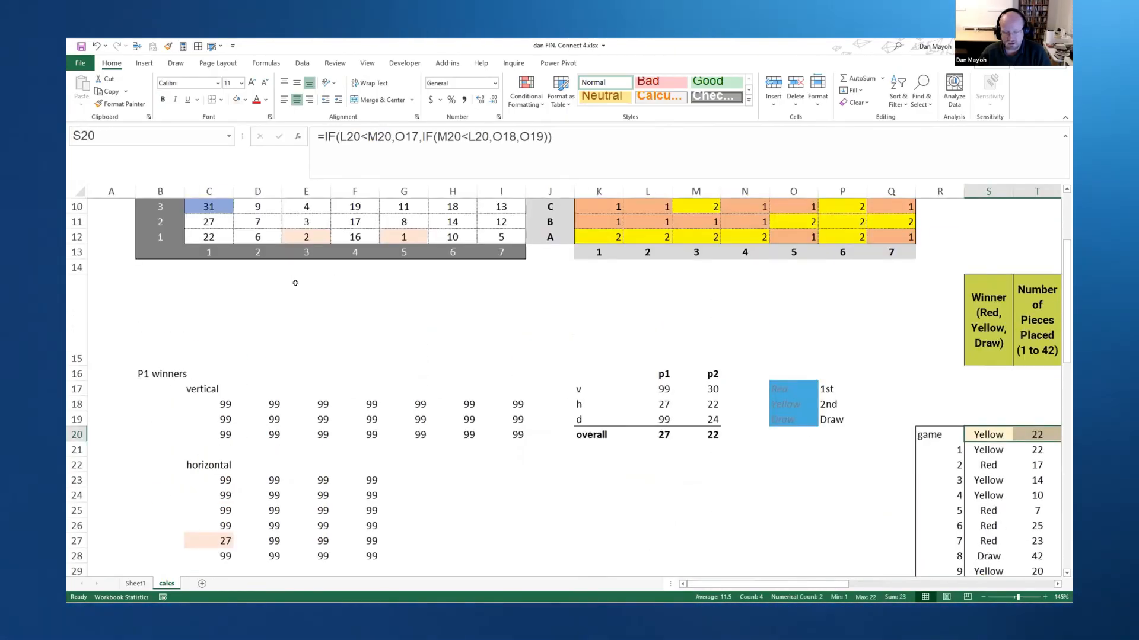
pyautogui.scroll(5, 356, 356)
pyautogui.click(110, 220)
pyautogui.scroll(-4, 649, 410)
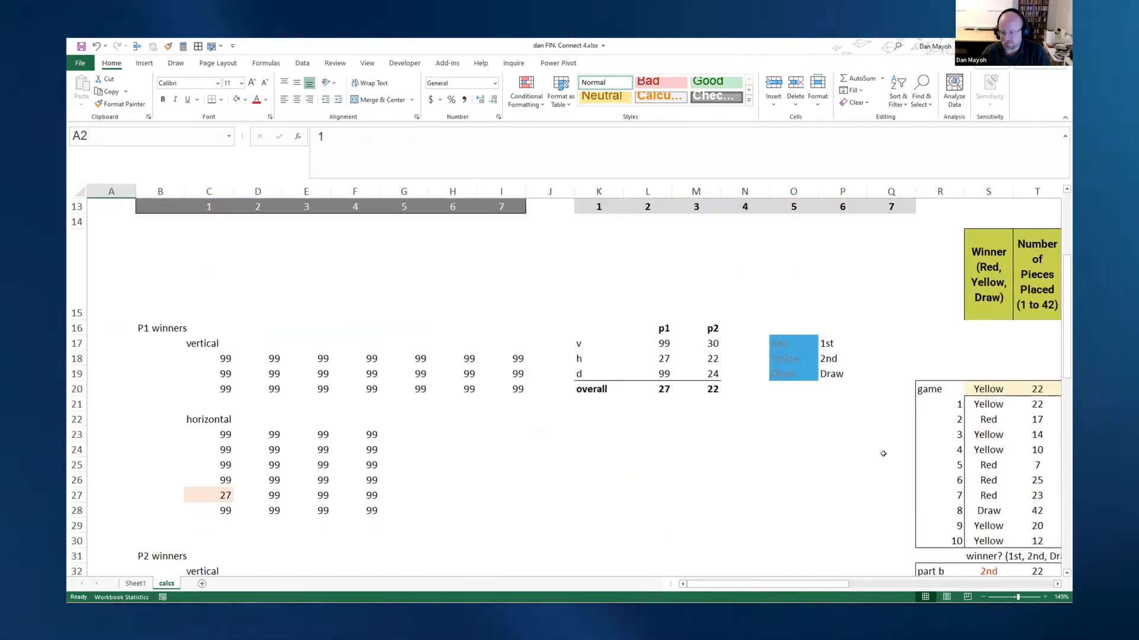
pyautogui.hscroll(8, 805, 586)
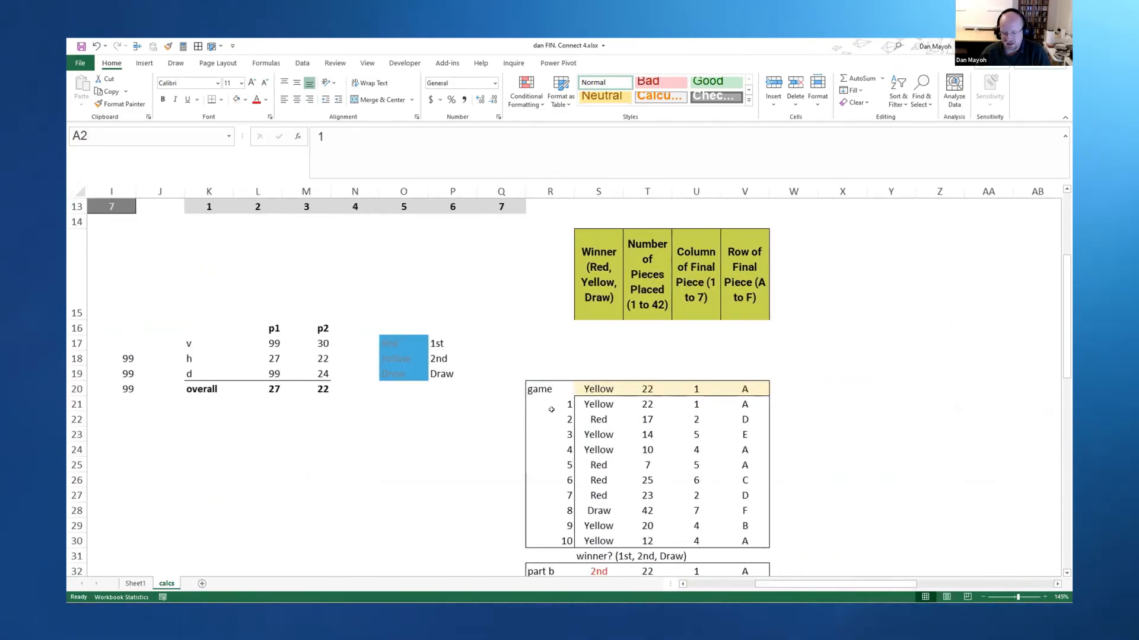
pyautogui.click(605, 405)
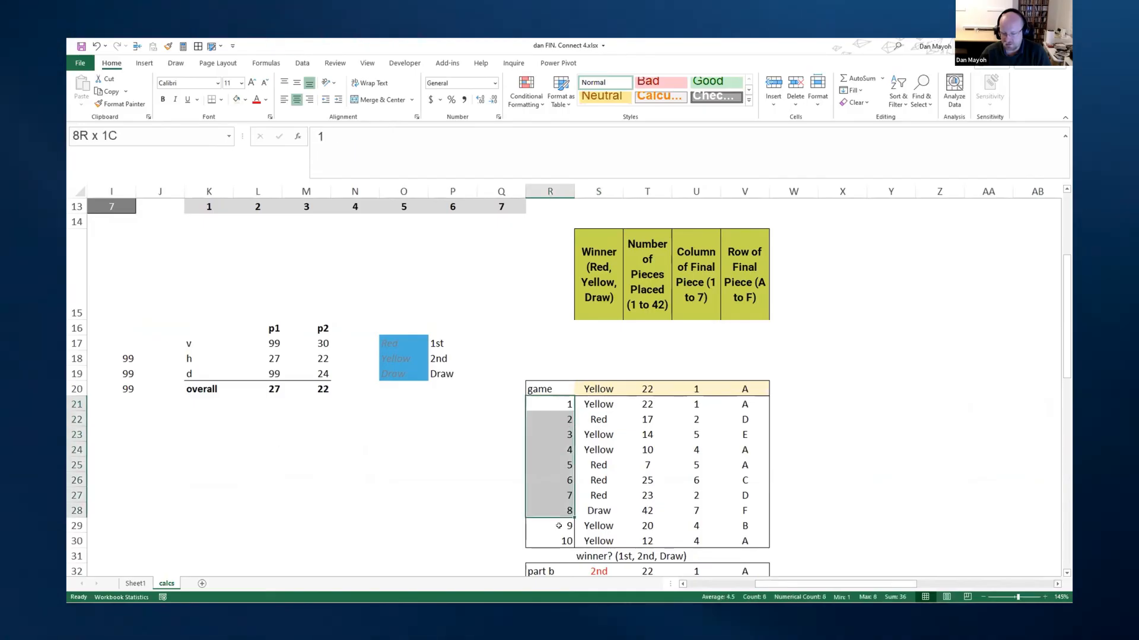
pyautogui.moveTo(559, 526); pyautogui.dragTo(561, 541)
pyautogui.moveTo(605, 404); pyautogui.dragTo(744, 540)
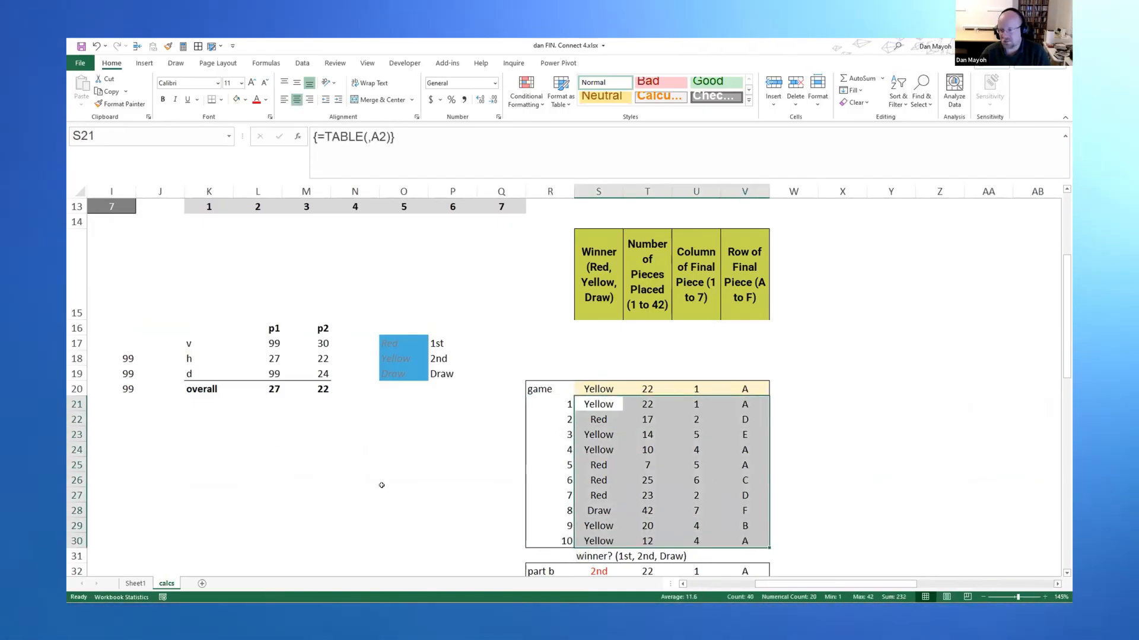
pyautogui.scroll(-2, 381, 485)
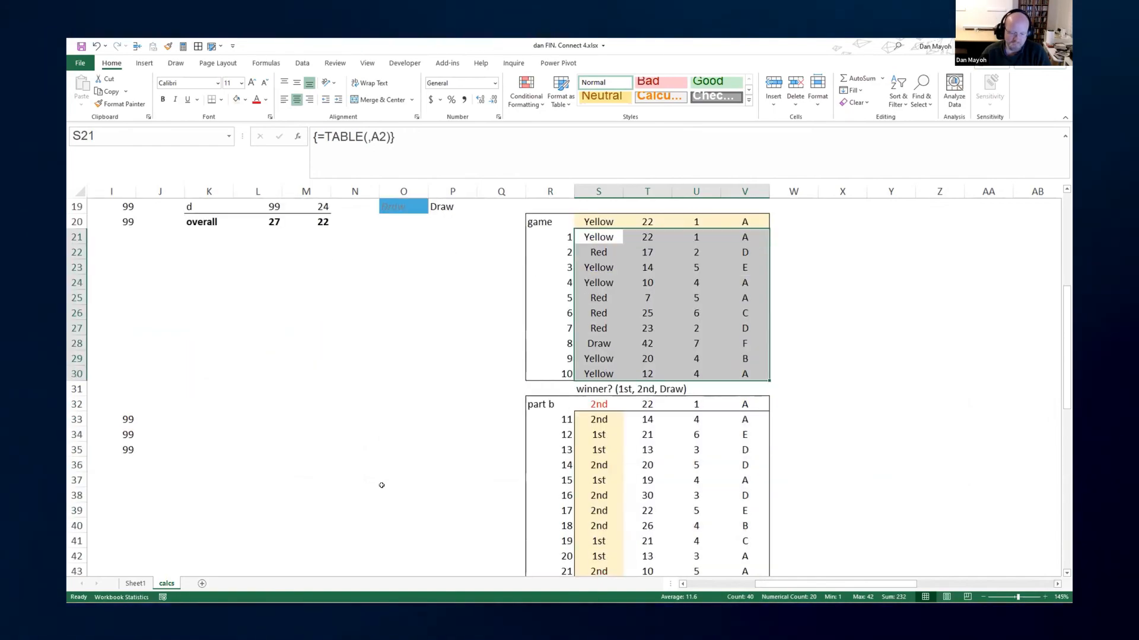
pyautogui.scroll(1, 381, 485)
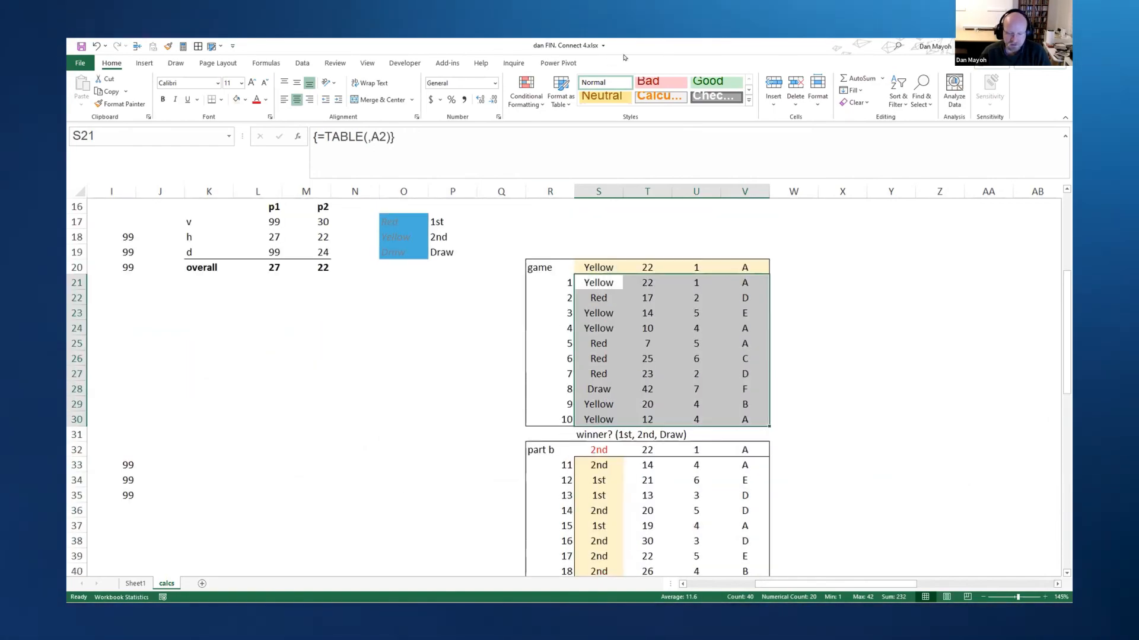